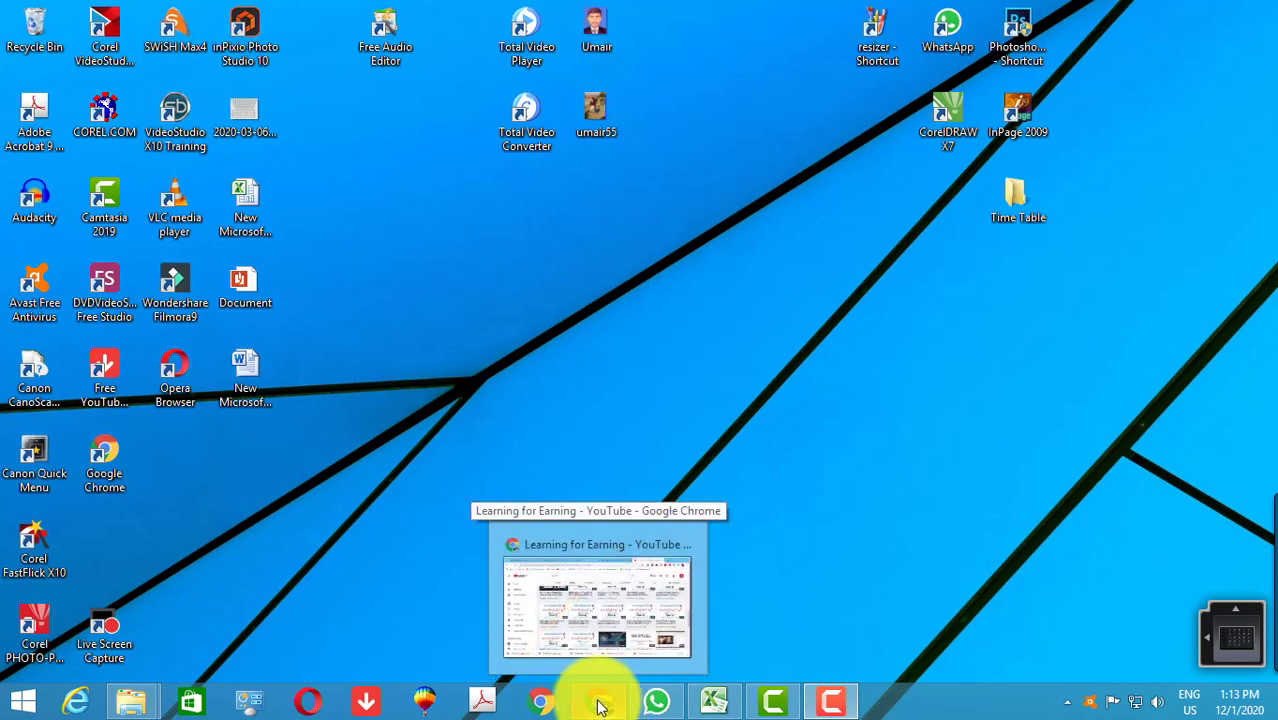
Restore the Chrome window showing the Learning for Earning YouTube channel's Videos page
{"action": "left_click", "coordinate": [352, 610]}
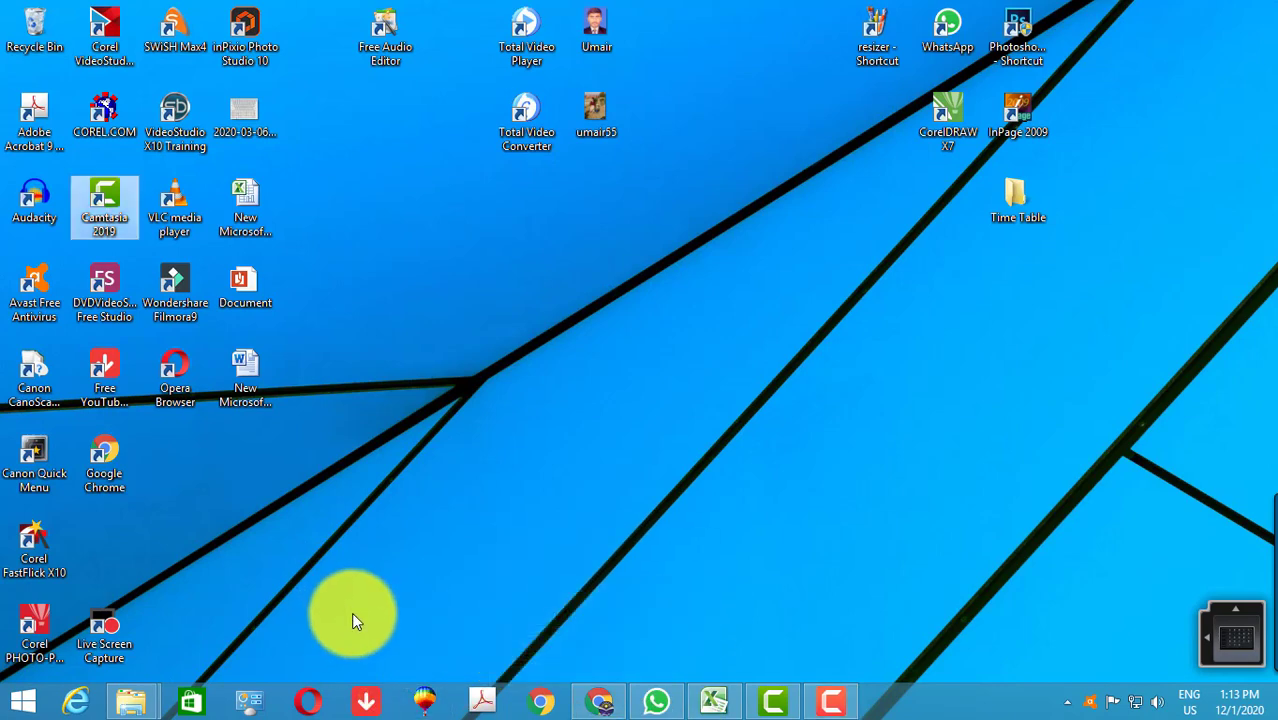
{"action": "left_click", "coordinate": [614, 695]}
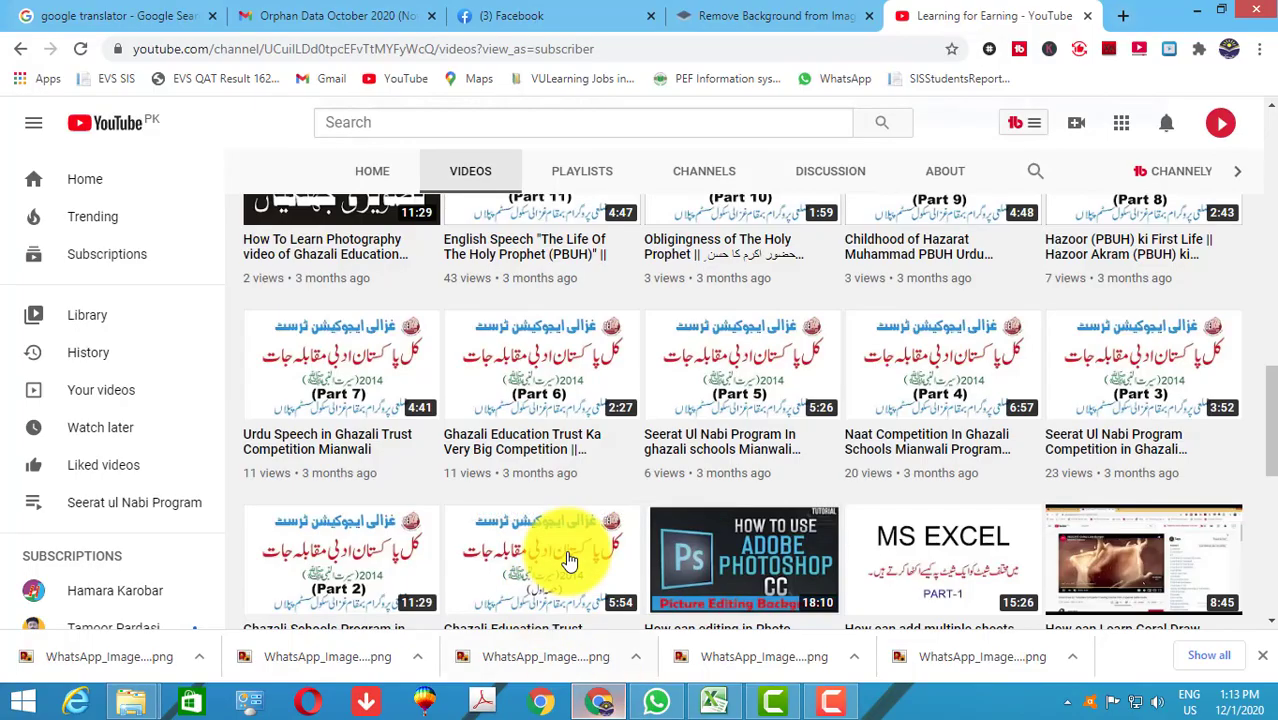
Switch to the remove.bg tab and clear the previous background-removal result
{"action": "left_click", "coordinate": [797, 10]}
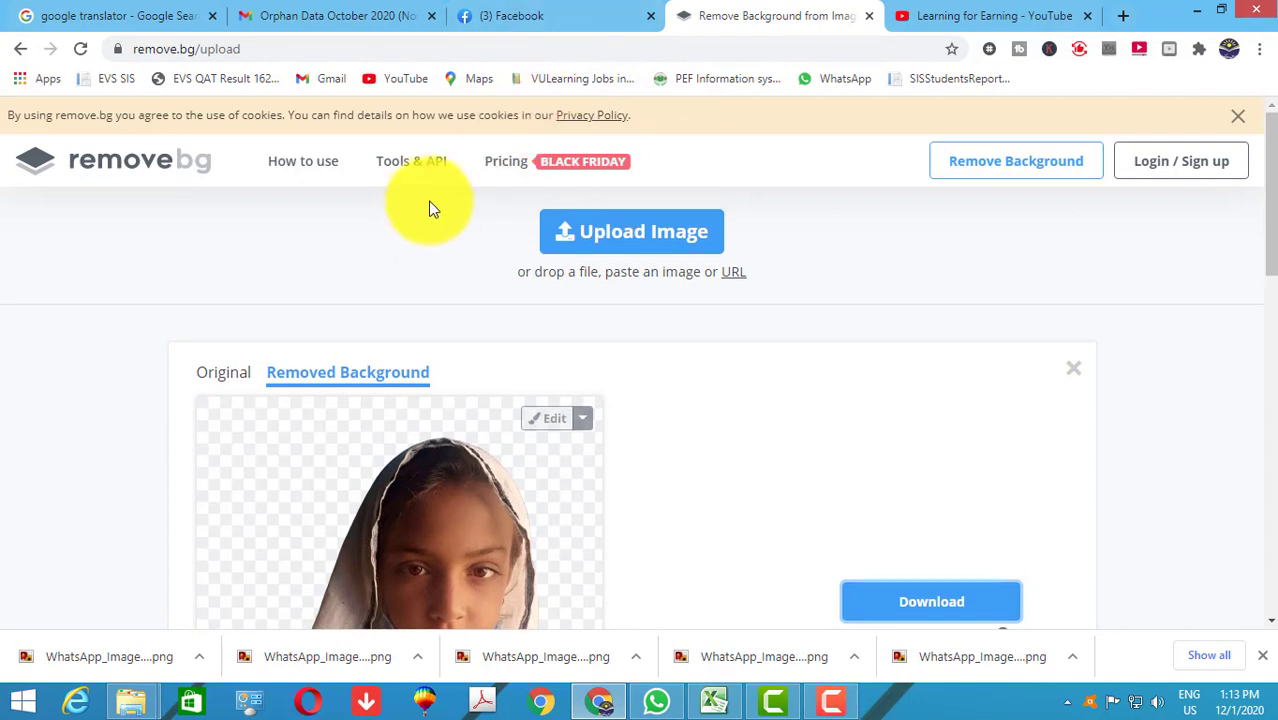
{"action": "left_click", "coordinate": [1068, 376]}
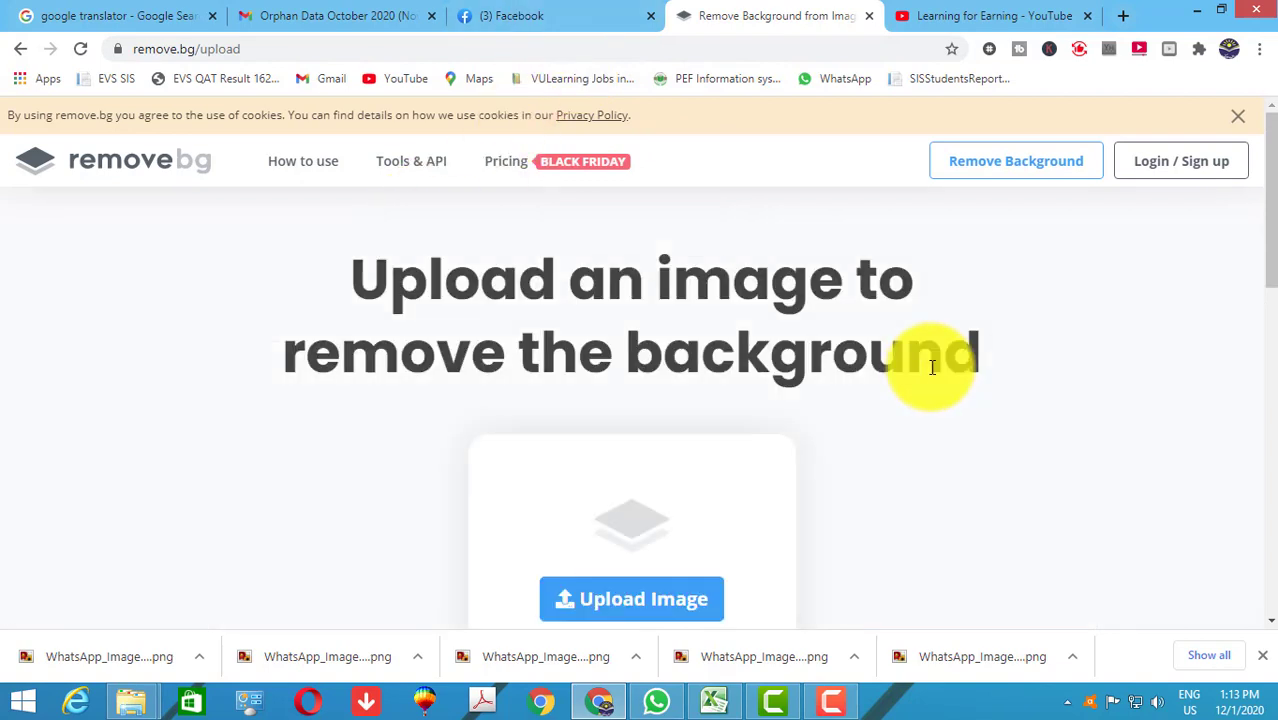
{"action": "scroll", "coordinate": [950, 416], "scroll_direction": "down", "scroll_amount": 2}
{"action": "scroll", "coordinate": [950, 416], "scroll_direction": "up", "scroll_amount": 2}
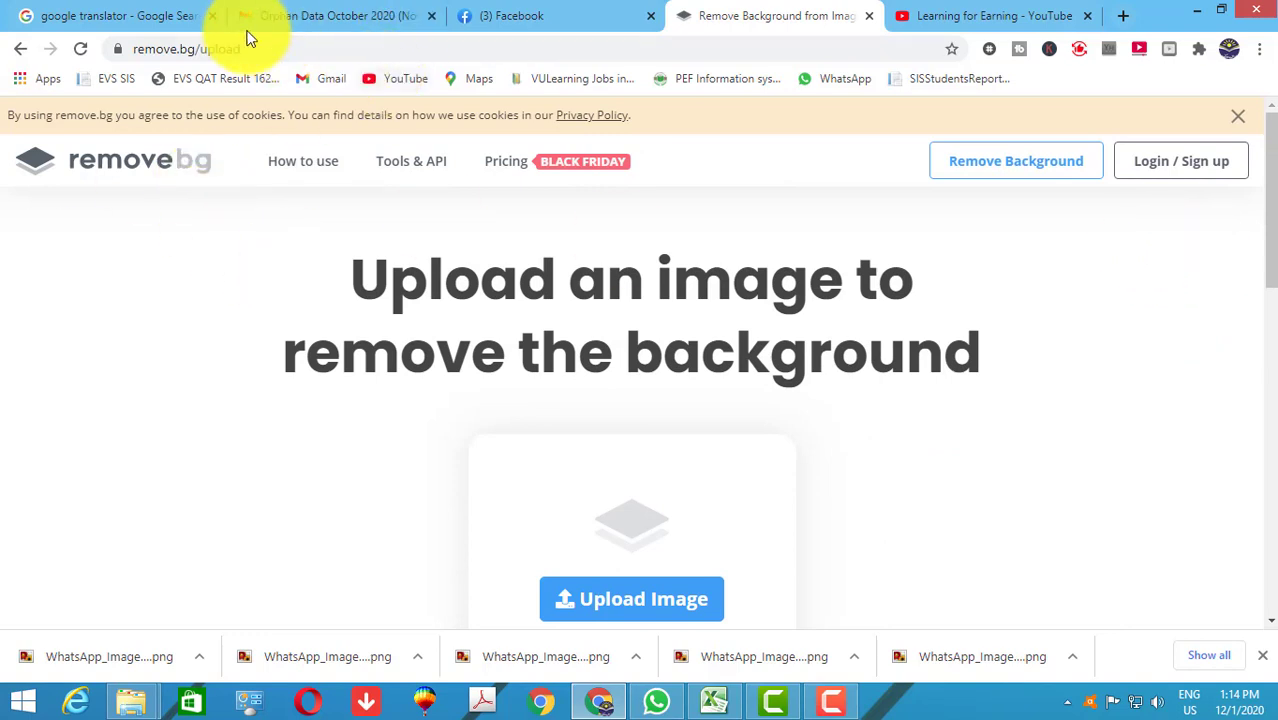
Close the Orphan Data October 2020 and Facebook tabs
{"action": "left_click", "coordinate": [433, 17]}
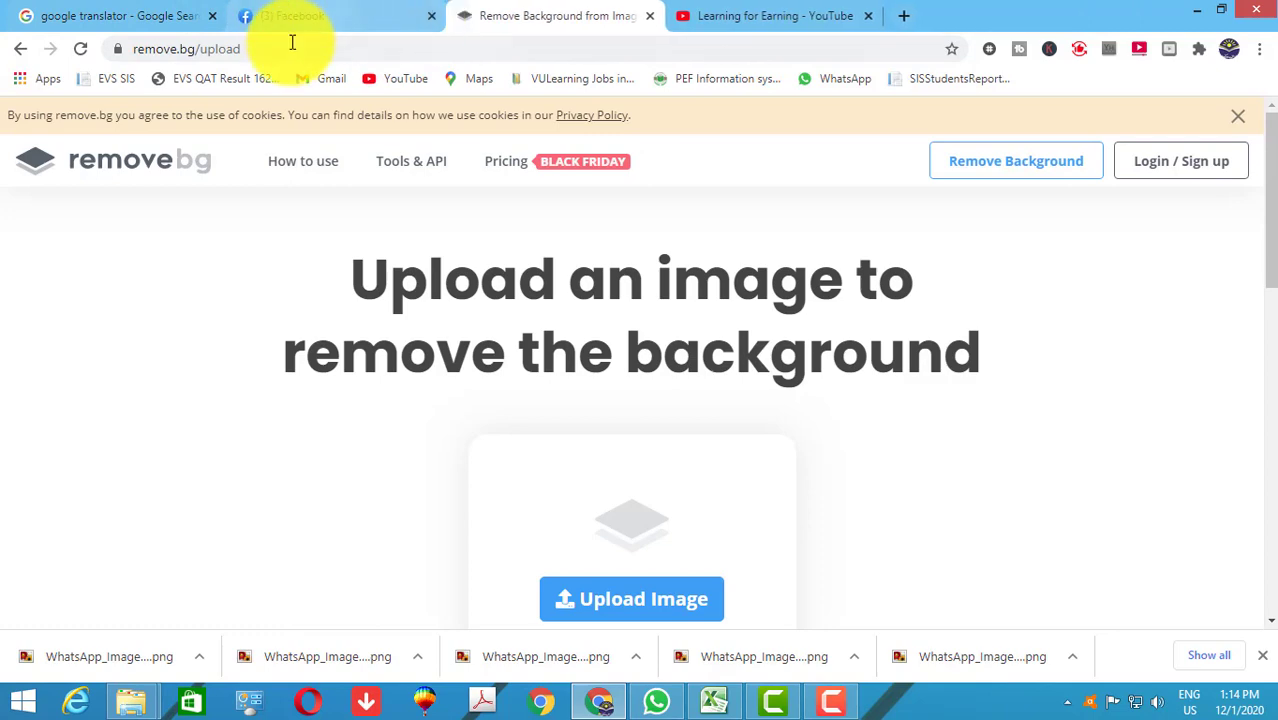
{"action": "left_click", "coordinate": [140, 14]}
{"action": "left_click", "coordinate": [310, 18]}
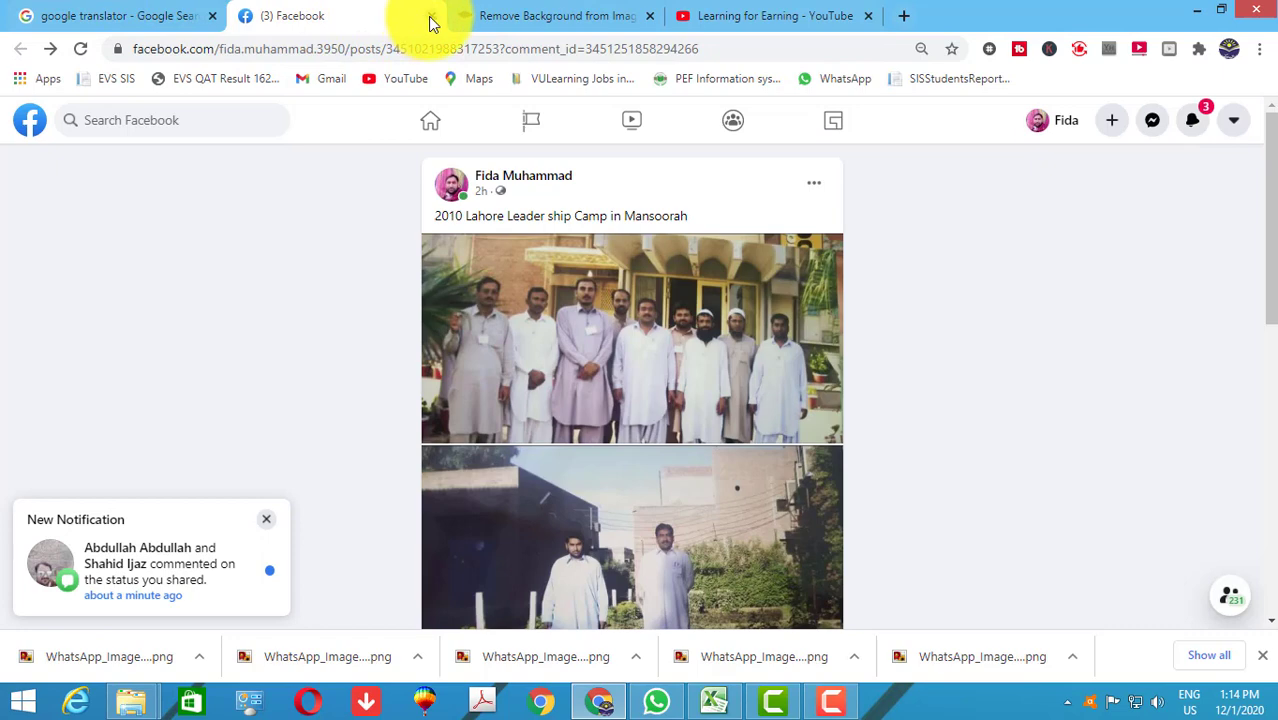
{"action": "left_click", "coordinate": [431, 16]}
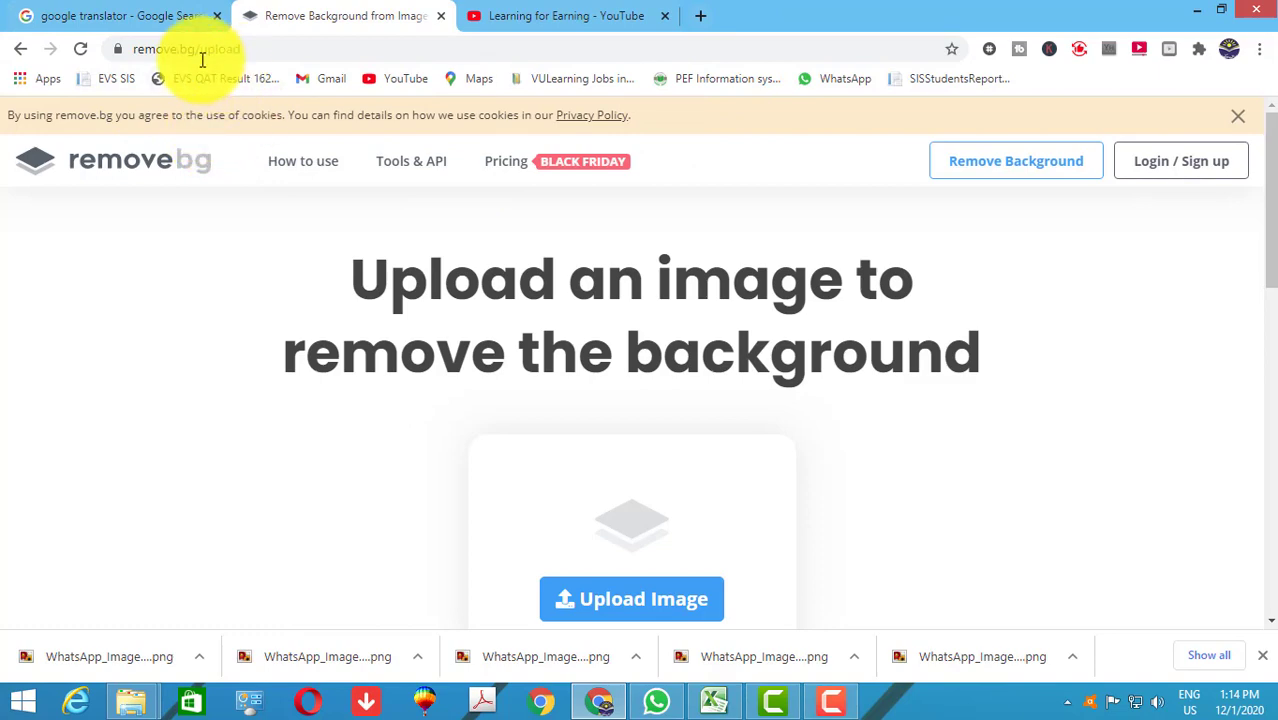
{"action": "left_click", "coordinate": [143, 12]}
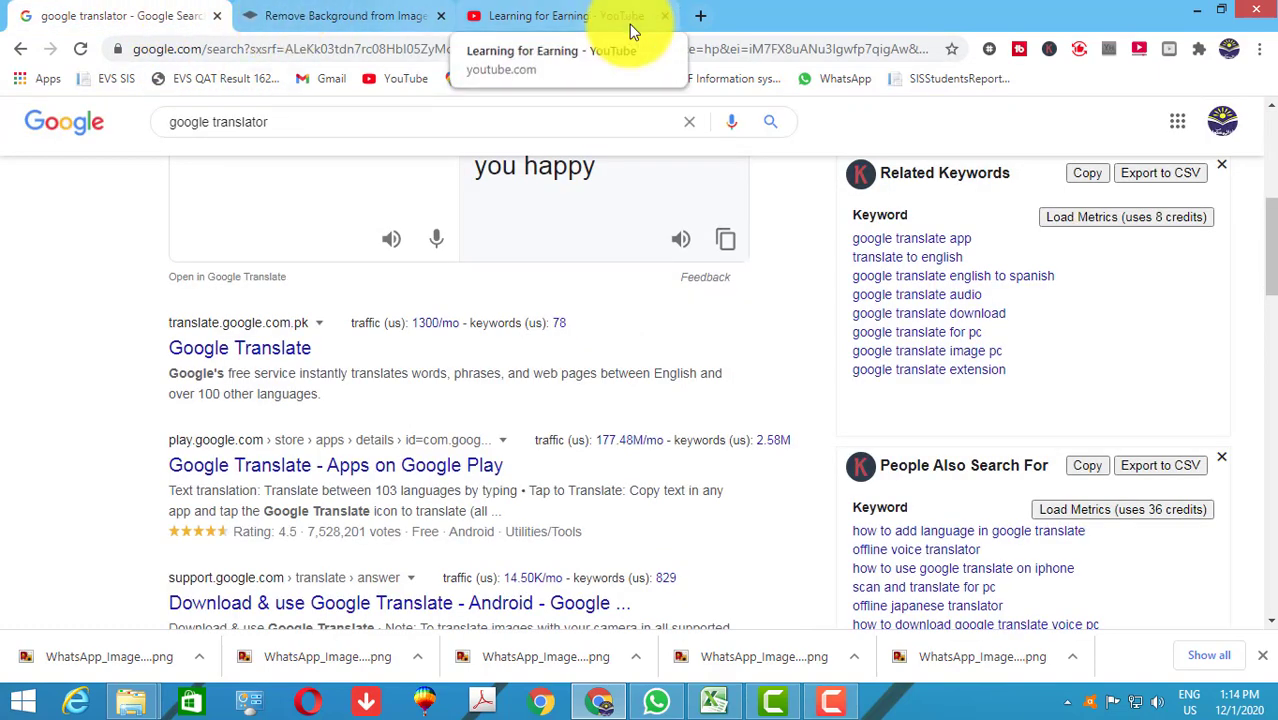
Open a new blank tab, then go back to the remove.bg upload page and look it over
{"action": "left_click", "coordinate": [700, 16]}
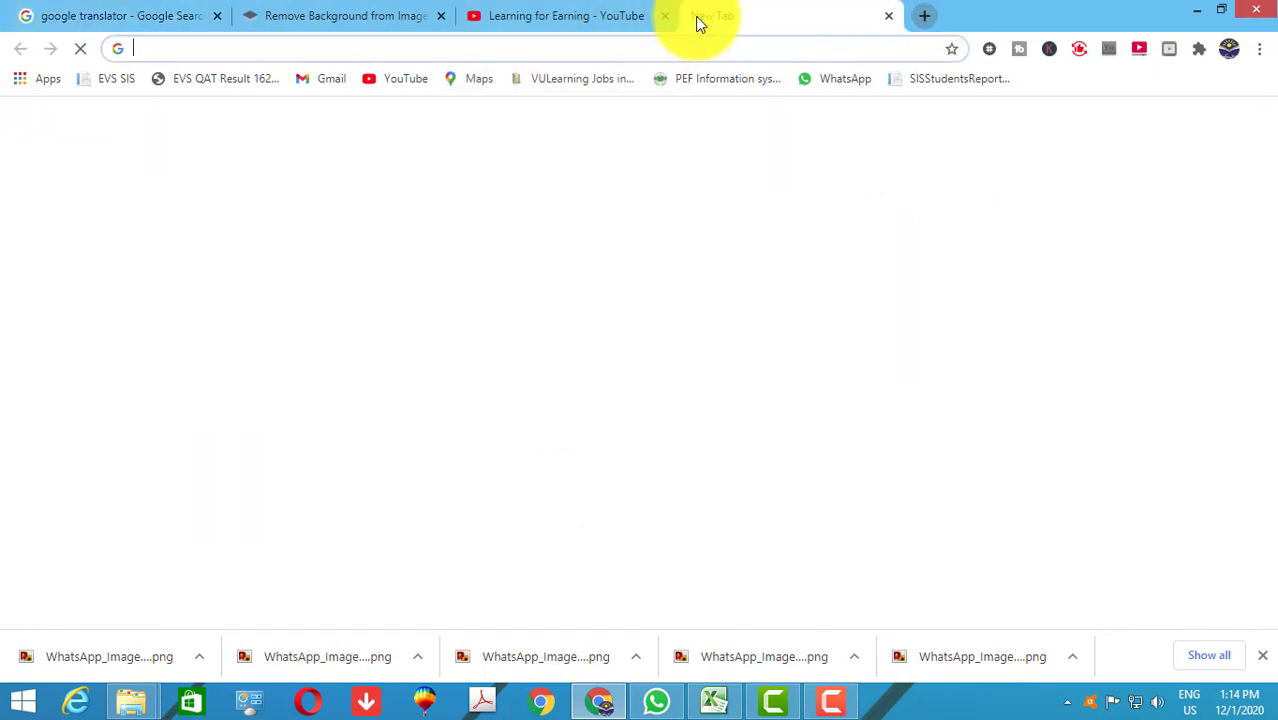
{"action": "left_click", "coordinate": [352, 12]}
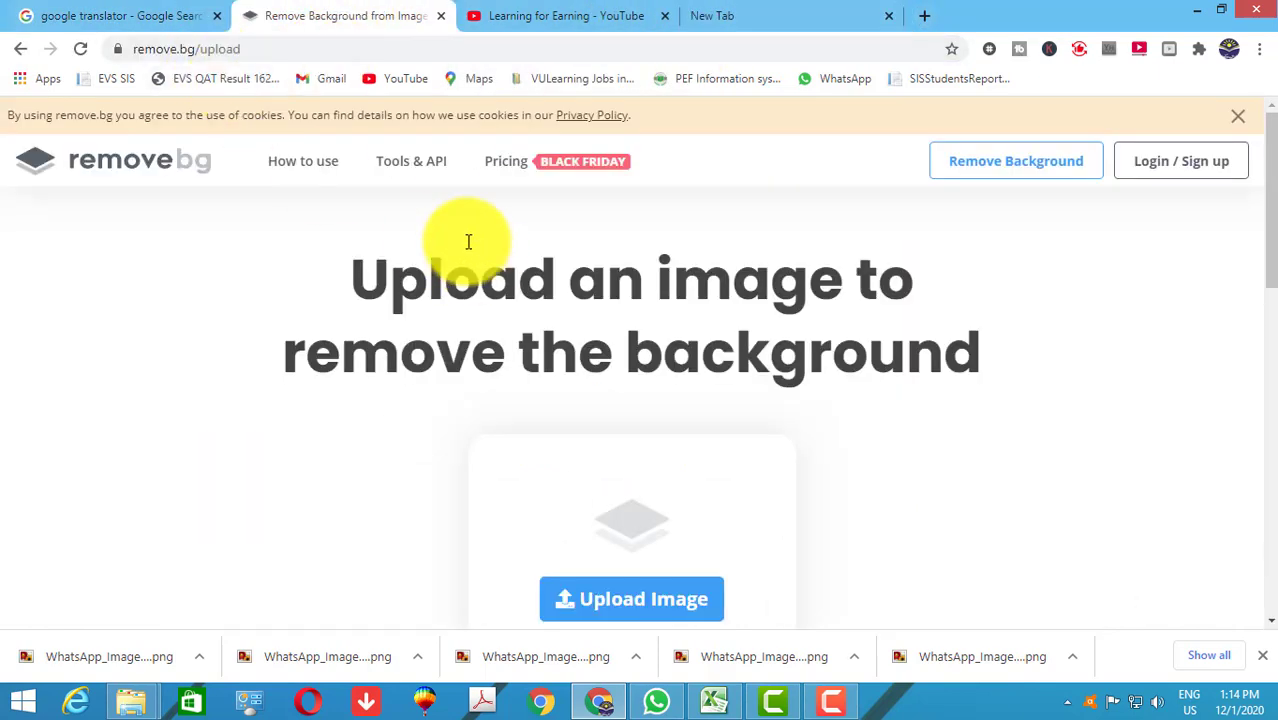
{"action": "scroll", "coordinate": [541, 265], "scroll_direction": "down", "scroll_amount": 4}
{"action": "scroll", "coordinate": [561, 279], "scroll_direction": "up", "scroll_amount": 4}
{"action": "scroll", "coordinate": [600, 370], "scroll_direction": "down", "scroll_amount": 1}
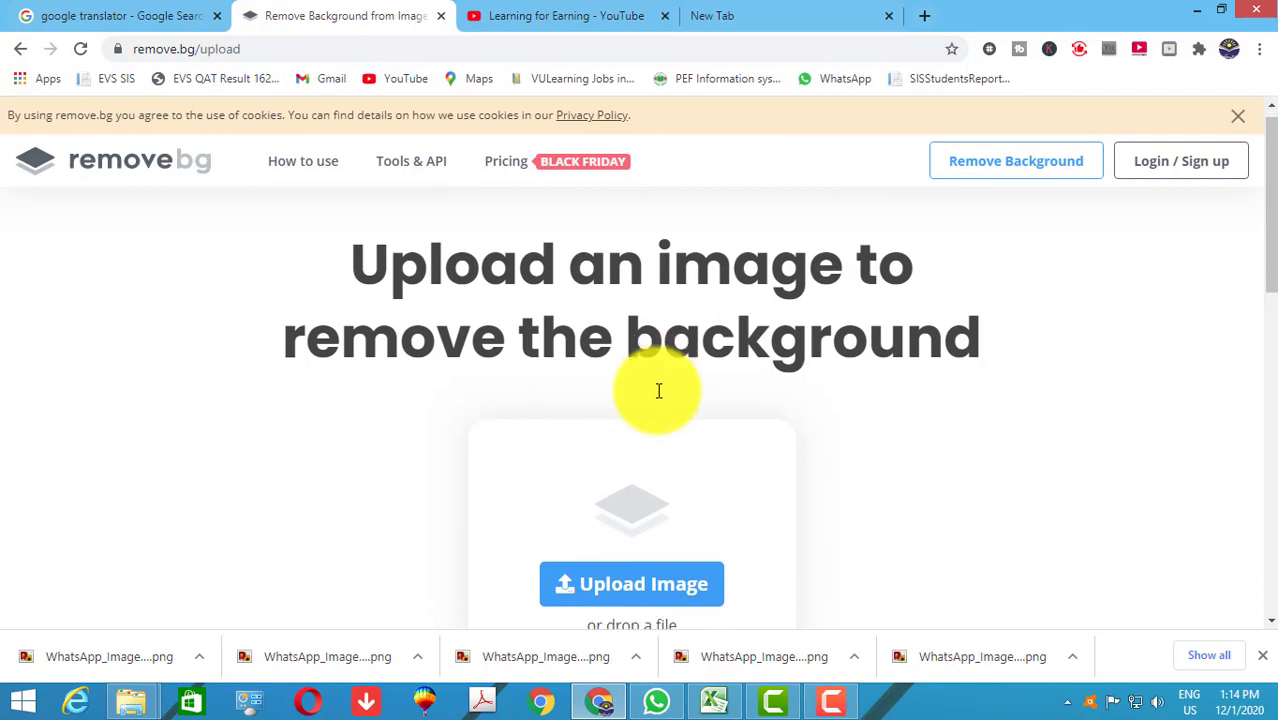
{"action": "scroll", "coordinate": [655, 385], "scroll_direction": "down", "scroll_amount": 4}
{"action": "scroll", "coordinate": [620, 382], "scroll_direction": "down", "scroll_amount": 4}
{"action": "scroll", "coordinate": [575, 383], "scroll_direction": "up", "scroll_amount": 6}
{"action": "scroll", "coordinate": [650, 420], "scroll_direction": "up", "scroll_amount": 2}
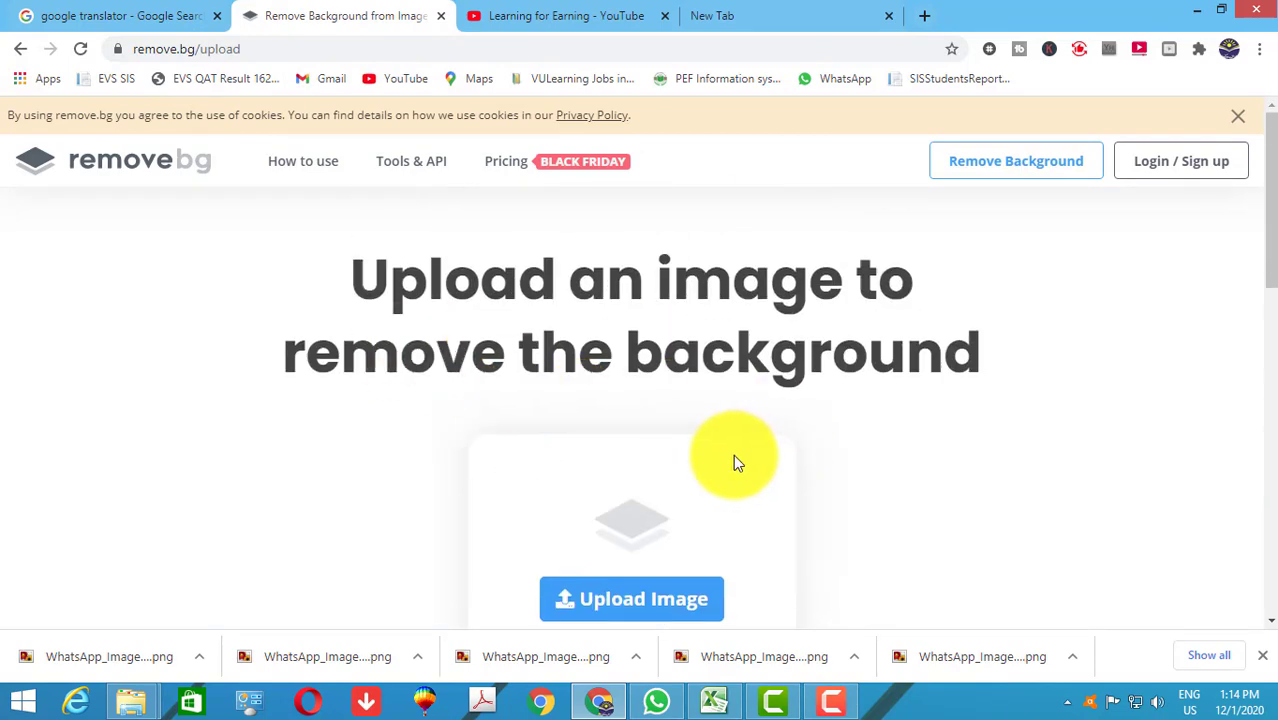
{"action": "scroll", "coordinate": [710, 440], "scroll_direction": "down", "scroll_amount": 1}
{"action": "scroll", "coordinate": [933, 342], "scroll_direction": "up", "scroll_amount": 1}
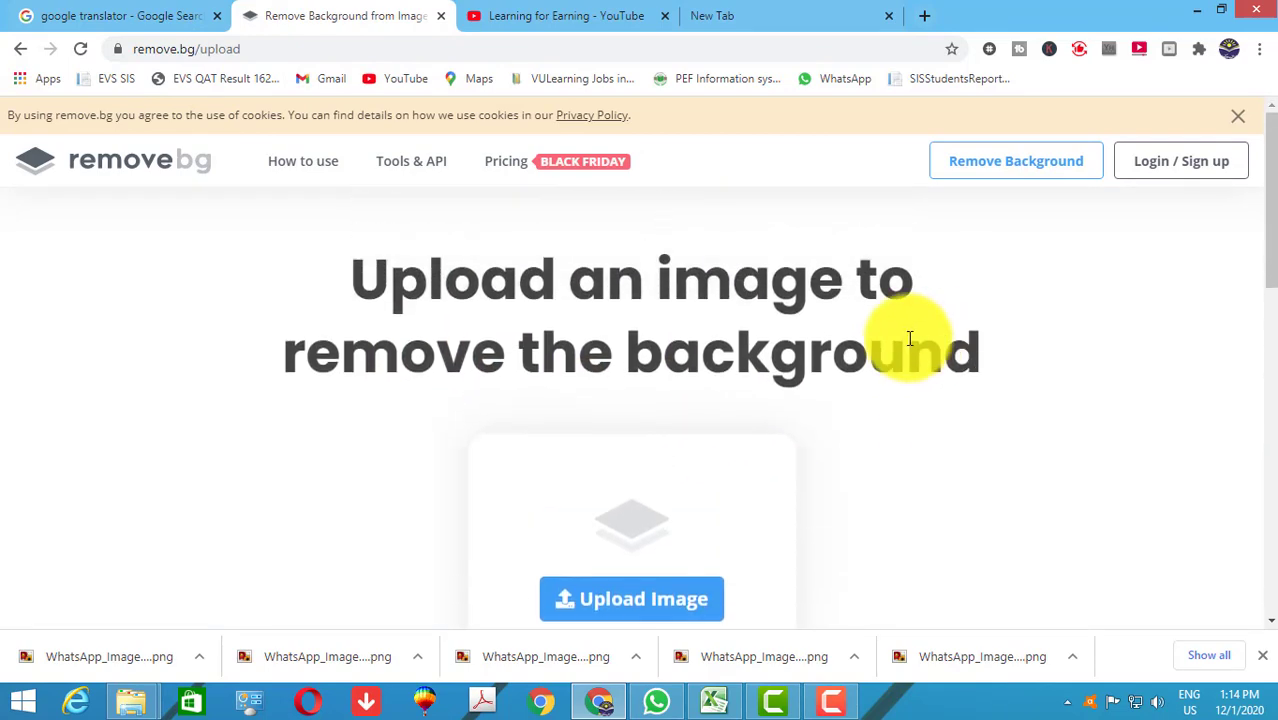
{"action": "scroll", "coordinate": [861, 455], "scroll_direction": "down", "scroll_amount": 1}
{"action": "scroll", "coordinate": [541, 355], "scroll_direction": "up", "scroll_amount": 1}
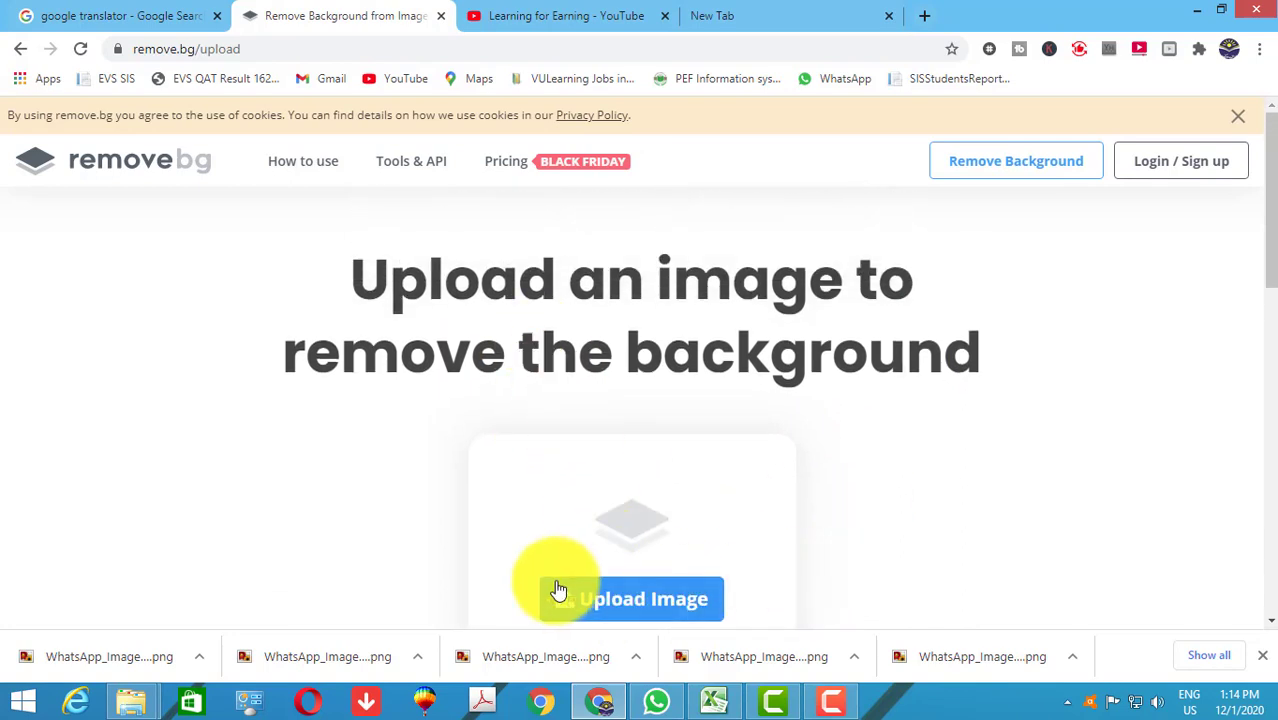
Upload WhatsApp Image 2020-12-01 at 12.22.12 PM from the GET-16-1634 folder to remove.bg
{"action": "left_click", "coordinate": [1263, 657]}
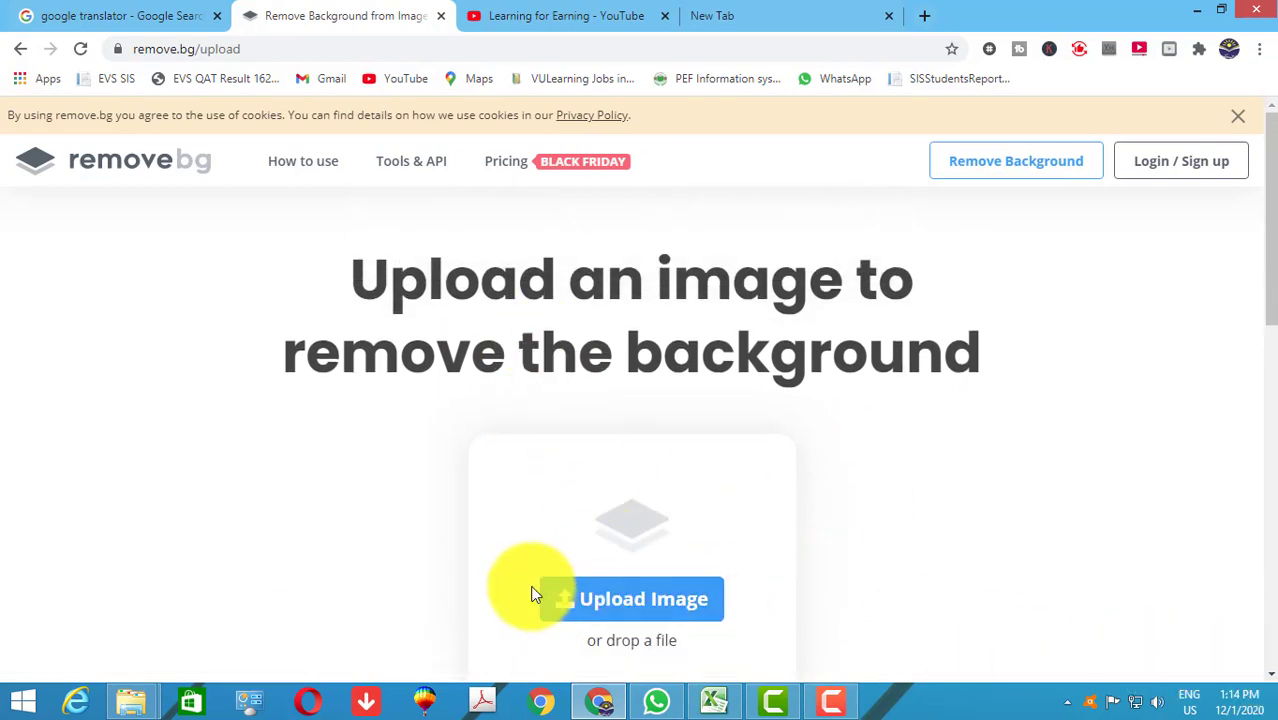
{"action": "left_click", "coordinate": [617, 603]}
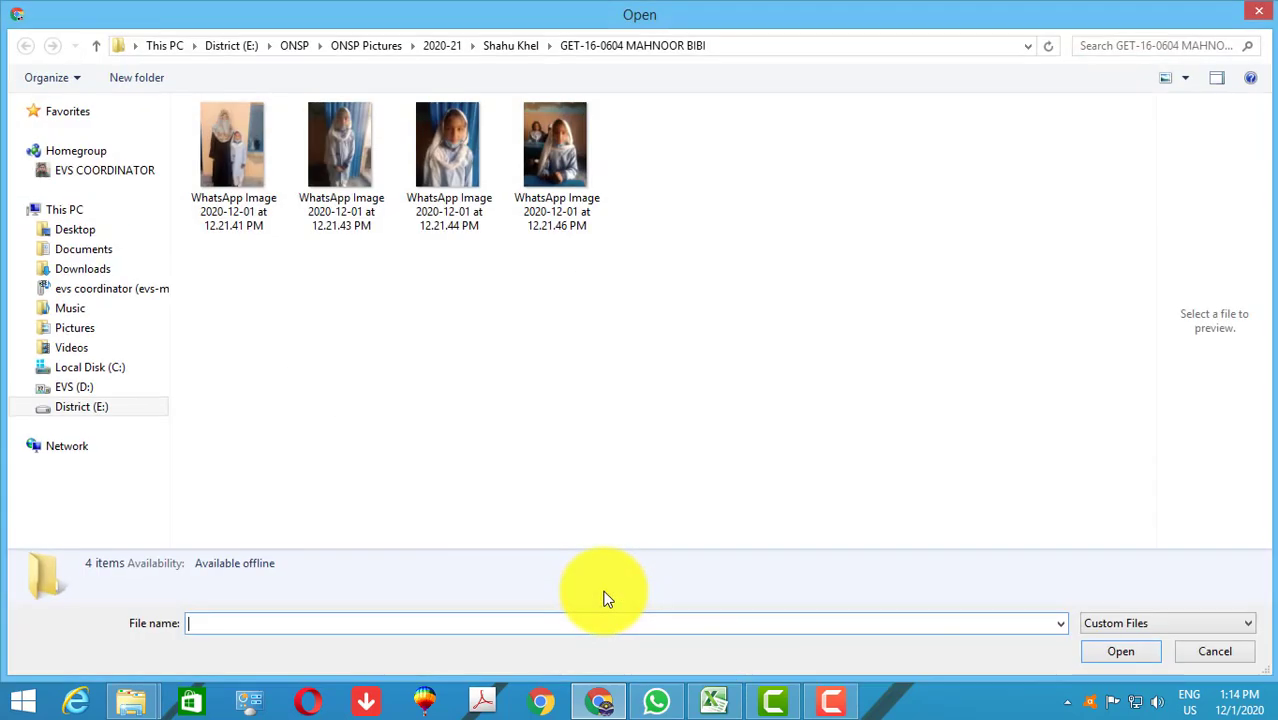
{"action": "left_click", "coordinate": [97, 52]}
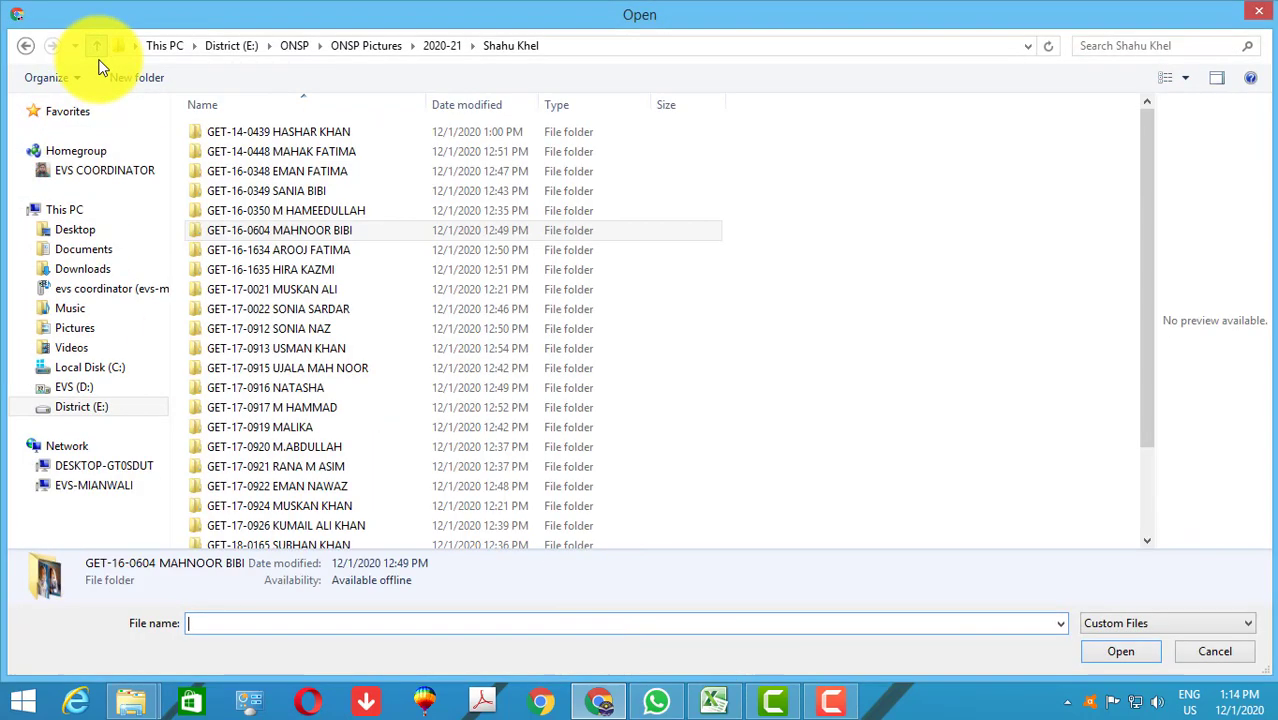
{"action": "left_click", "coordinate": [298, 254]}
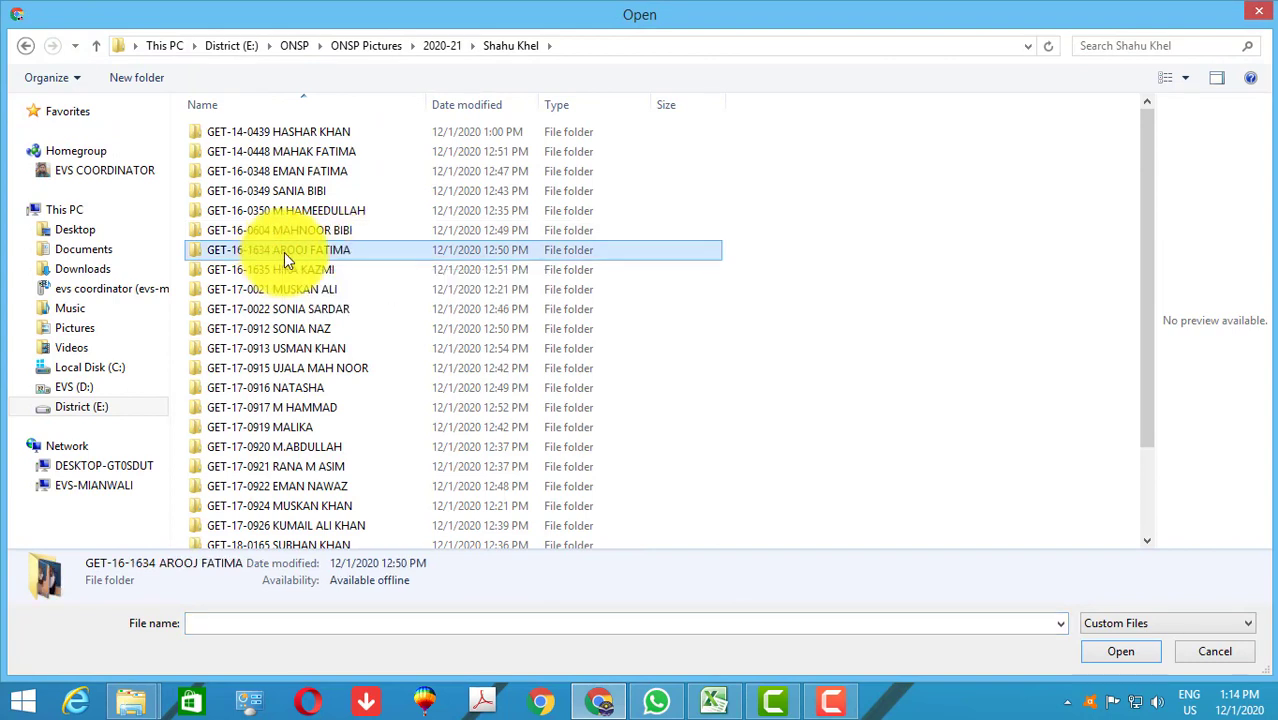
{"action": "double_click", "coordinate": [282, 252]}
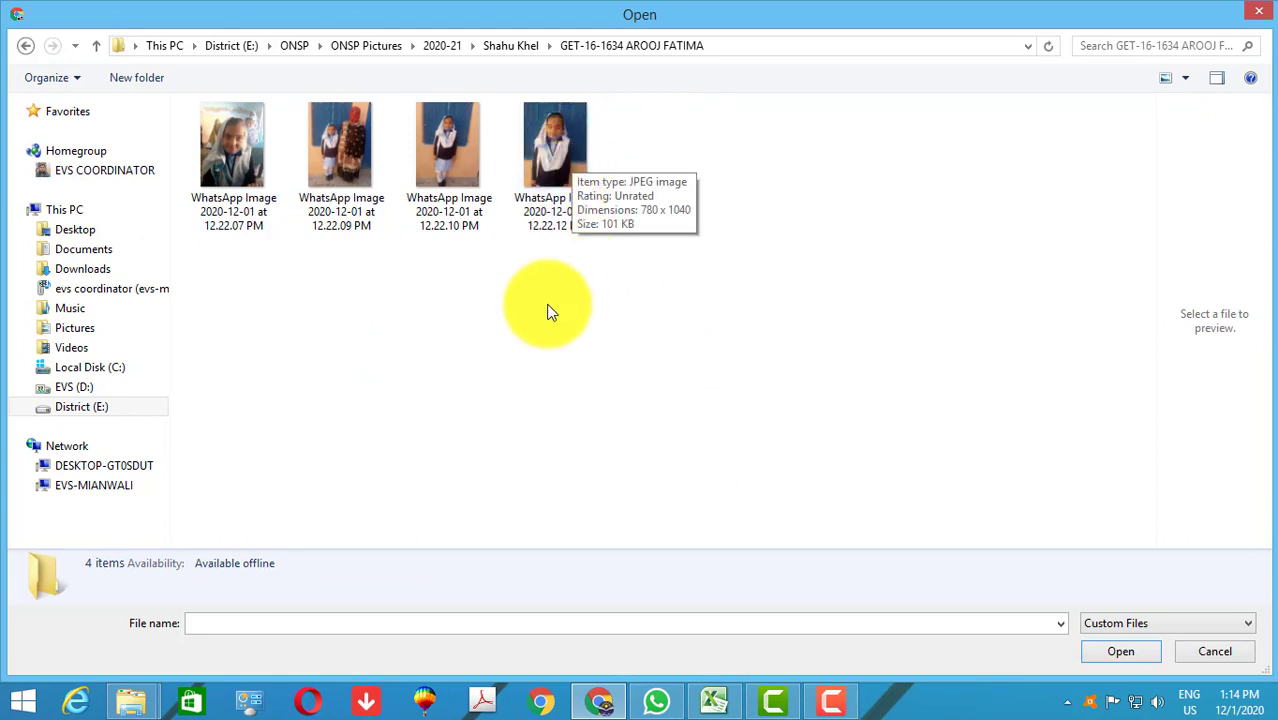
{"action": "left_click", "coordinate": [248, 154]}
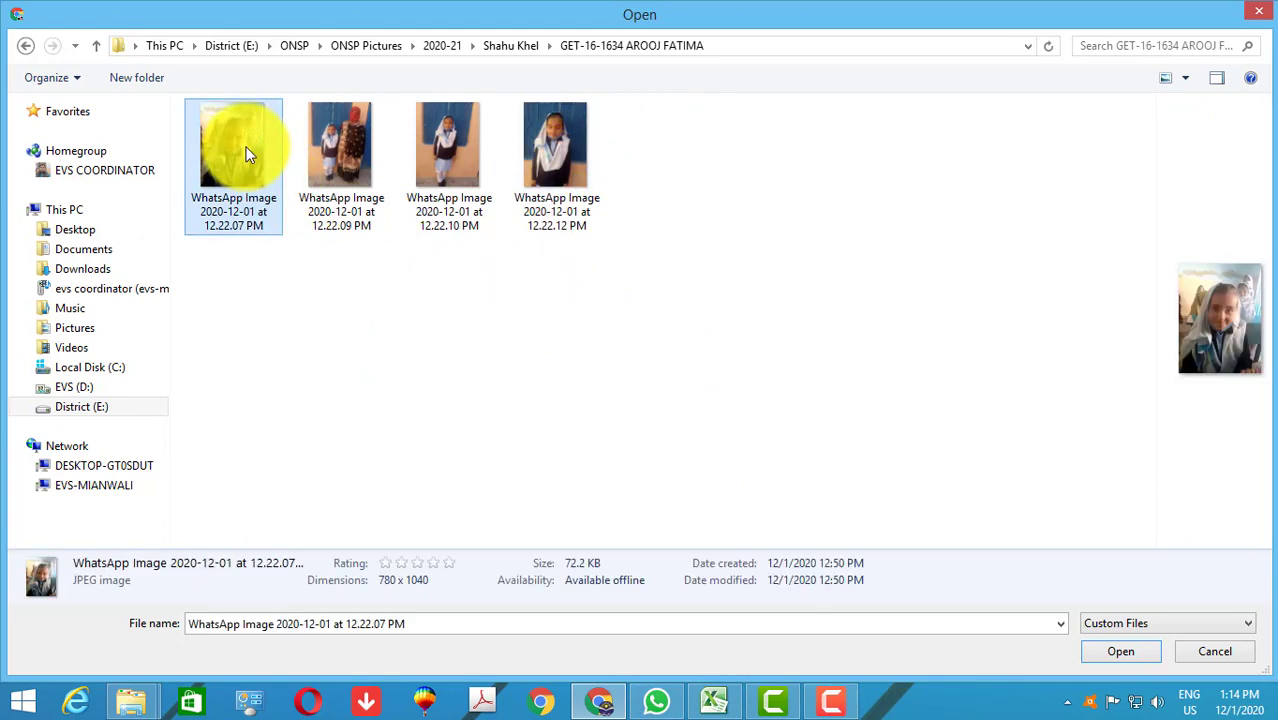
{"action": "left_click", "coordinate": [547, 160]}
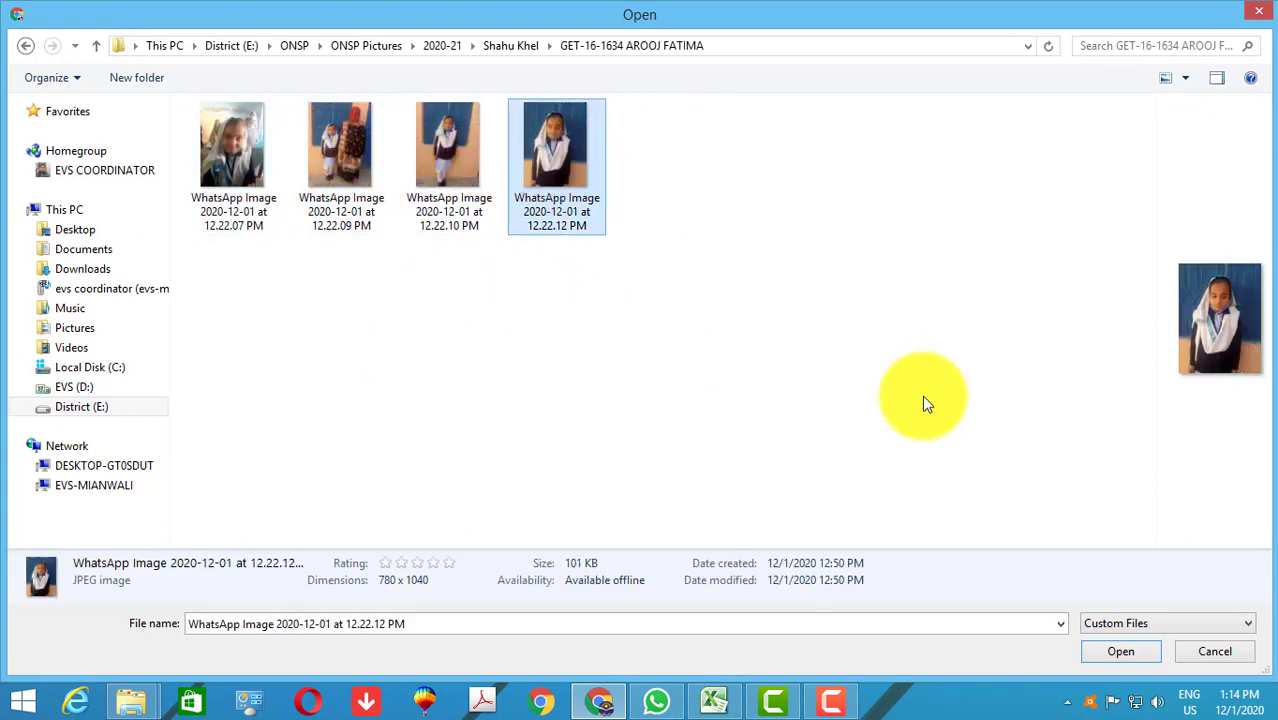
{"action": "left_click", "coordinate": [1105, 648]}
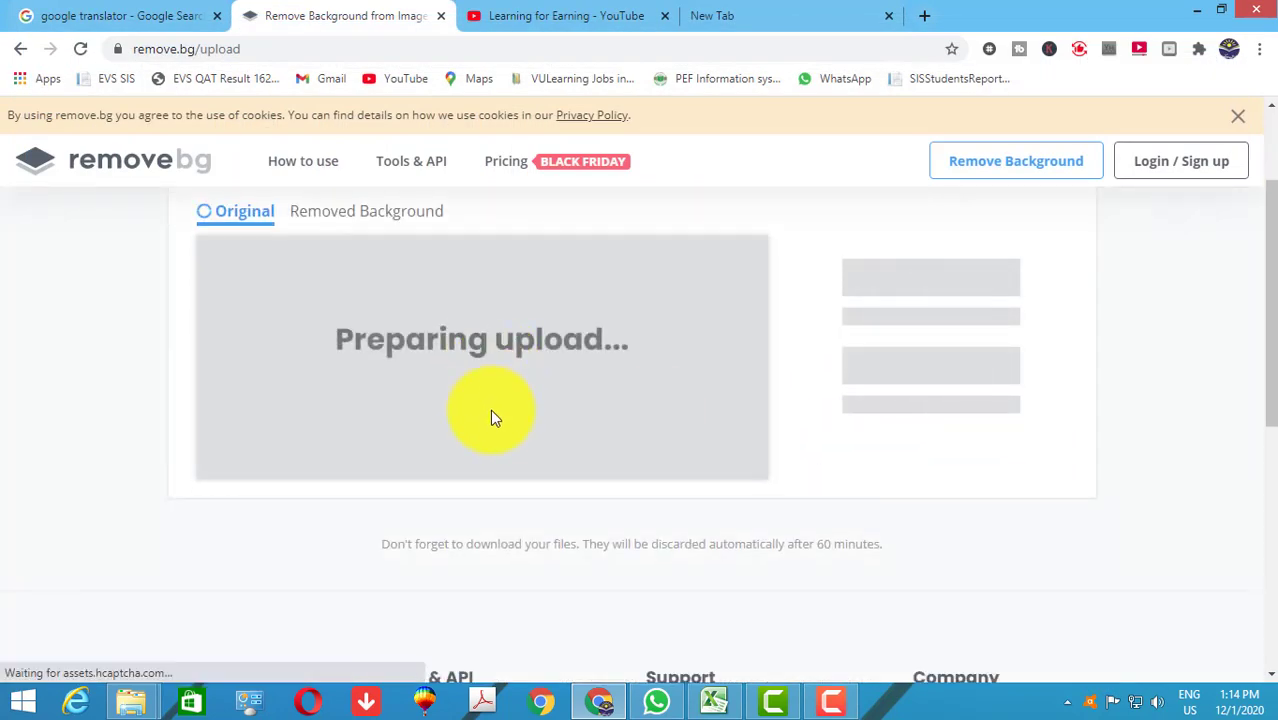
Review the schoolgirl cut out on a transparent background, along with the download options
{"action": "scroll", "coordinate": [500, 425], "scroll_direction": "up", "scroll_amount": 1}
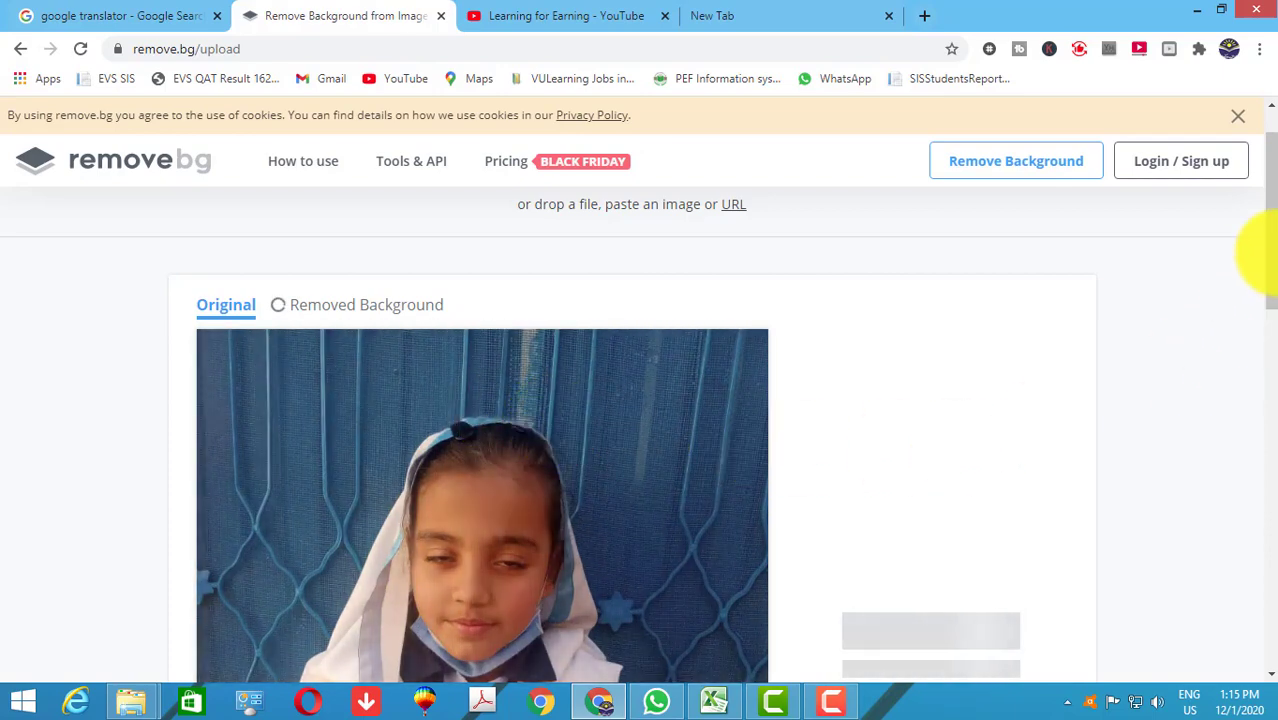
{"action": "left_click_drag", "start_coordinate": [1271, 250], "coordinate": [1273, 275]}
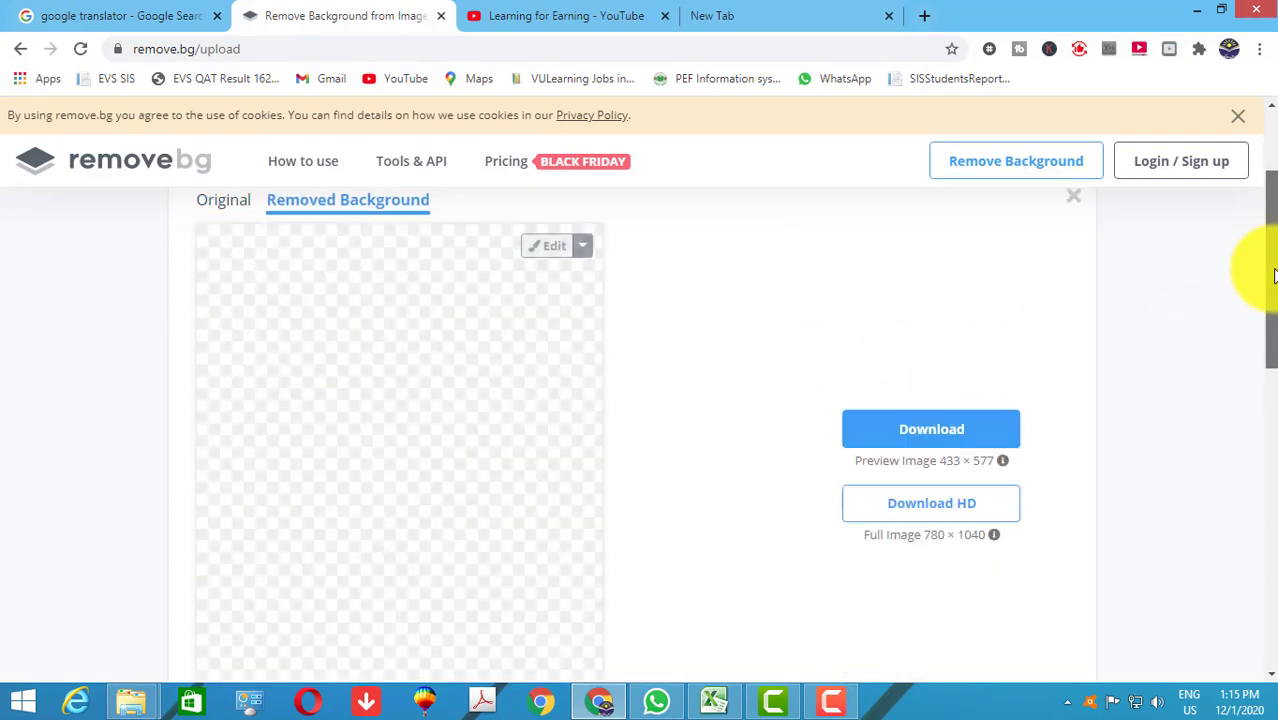
{"action": "scroll", "coordinate": [560, 488], "scroll_direction": "down", "scroll_amount": 2}
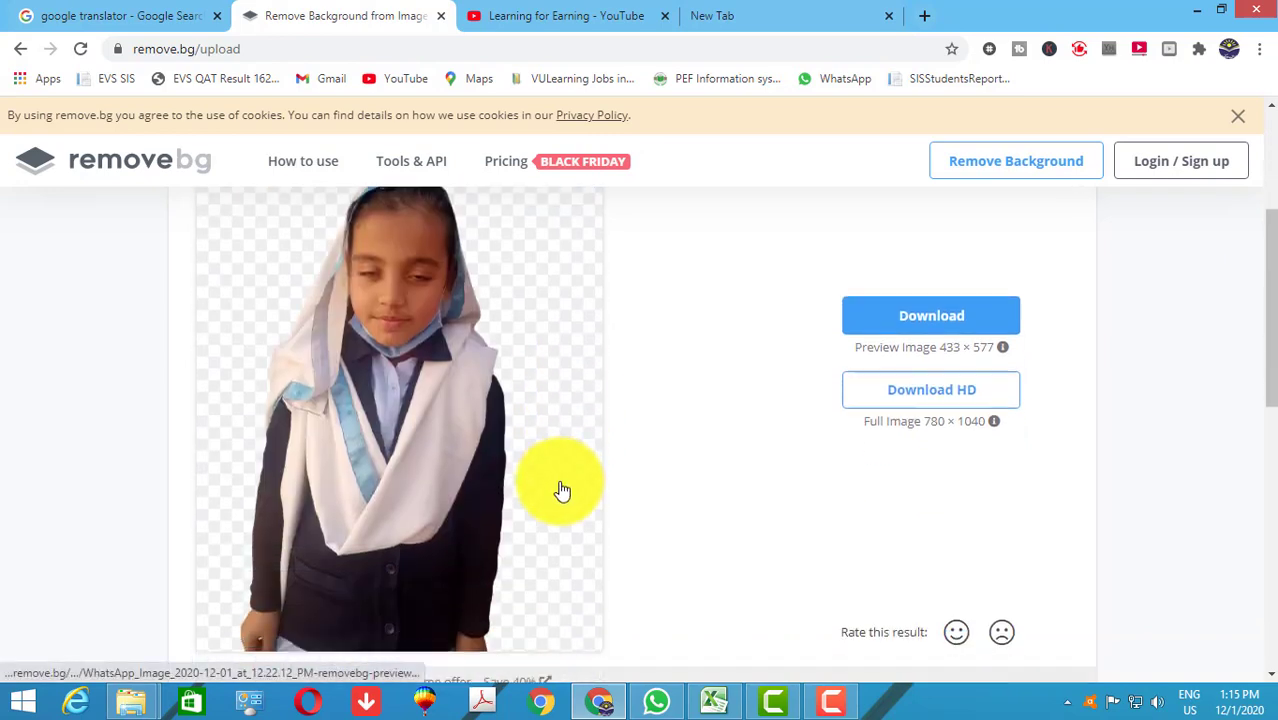
{"action": "scroll", "coordinate": [500, 517], "scroll_direction": "up", "scroll_amount": 1}
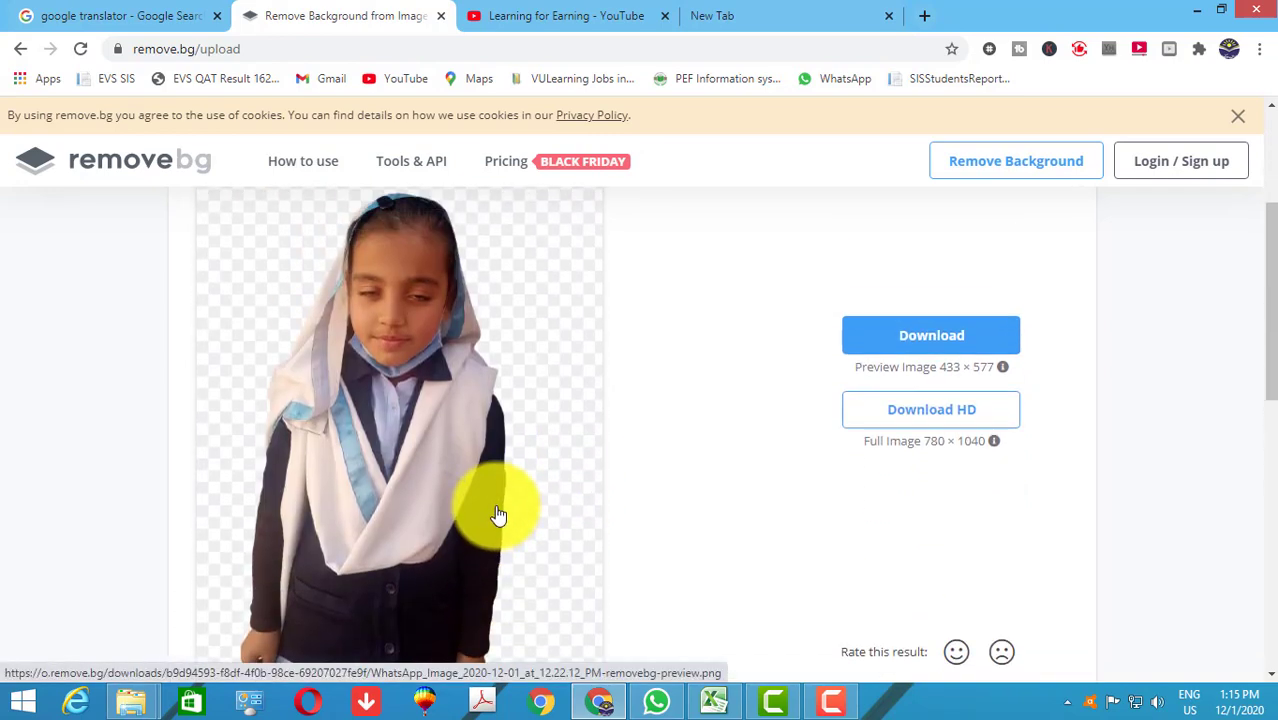
{"action": "scroll", "coordinate": [504, 452], "scroll_direction": "up", "scroll_amount": 1}
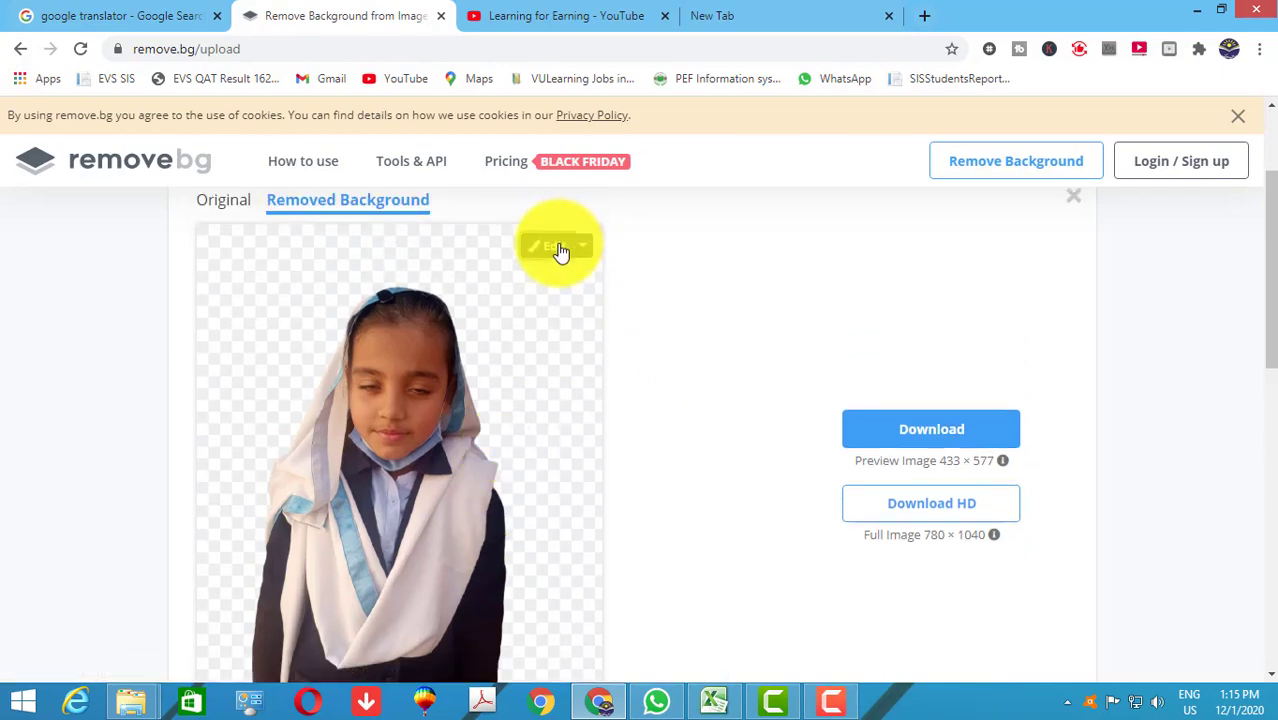
Open the background editor for the cut-out photo and browse the photo backgrounds
{"action": "left_click", "coordinate": [563, 248]}
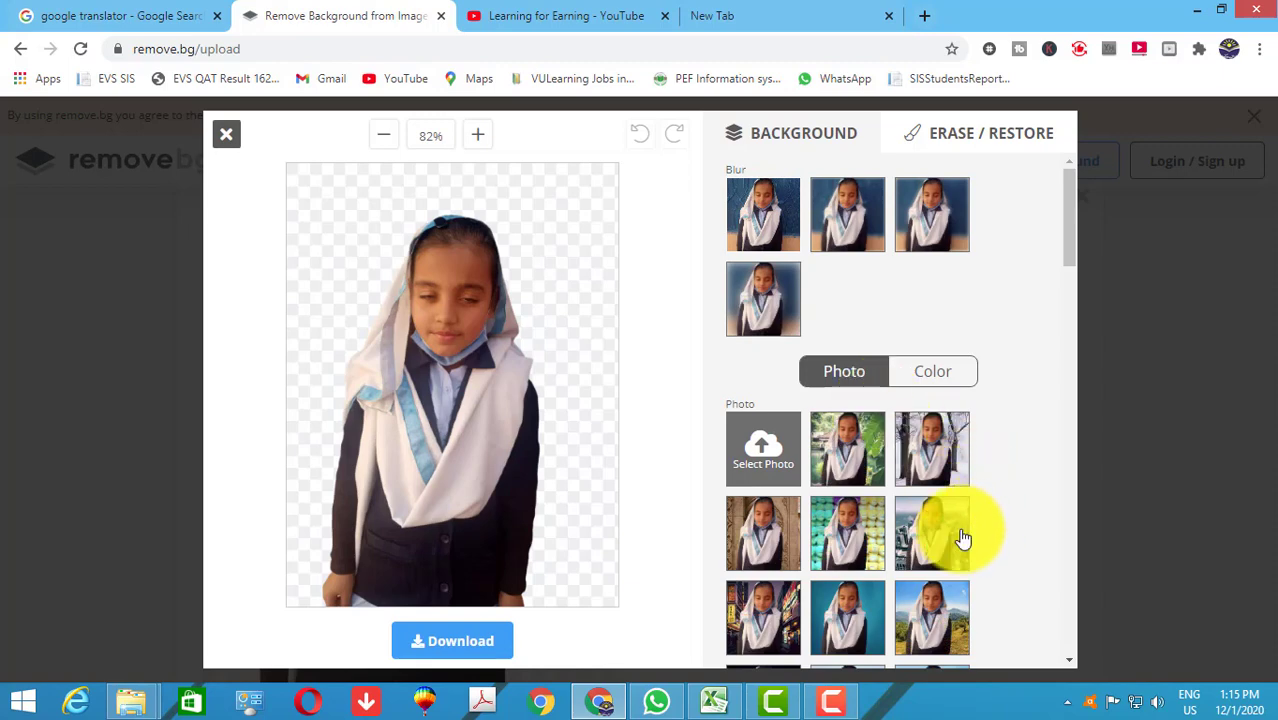
{"action": "scroll", "coordinate": [897, 538], "scroll_direction": "down", "scroll_amount": 2}
{"action": "scroll", "coordinate": [895, 533], "scroll_direction": "down", "scroll_amount": 2}
{"action": "scroll", "coordinate": [893, 528], "scroll_direction": "down", "scroll_amount": 2}
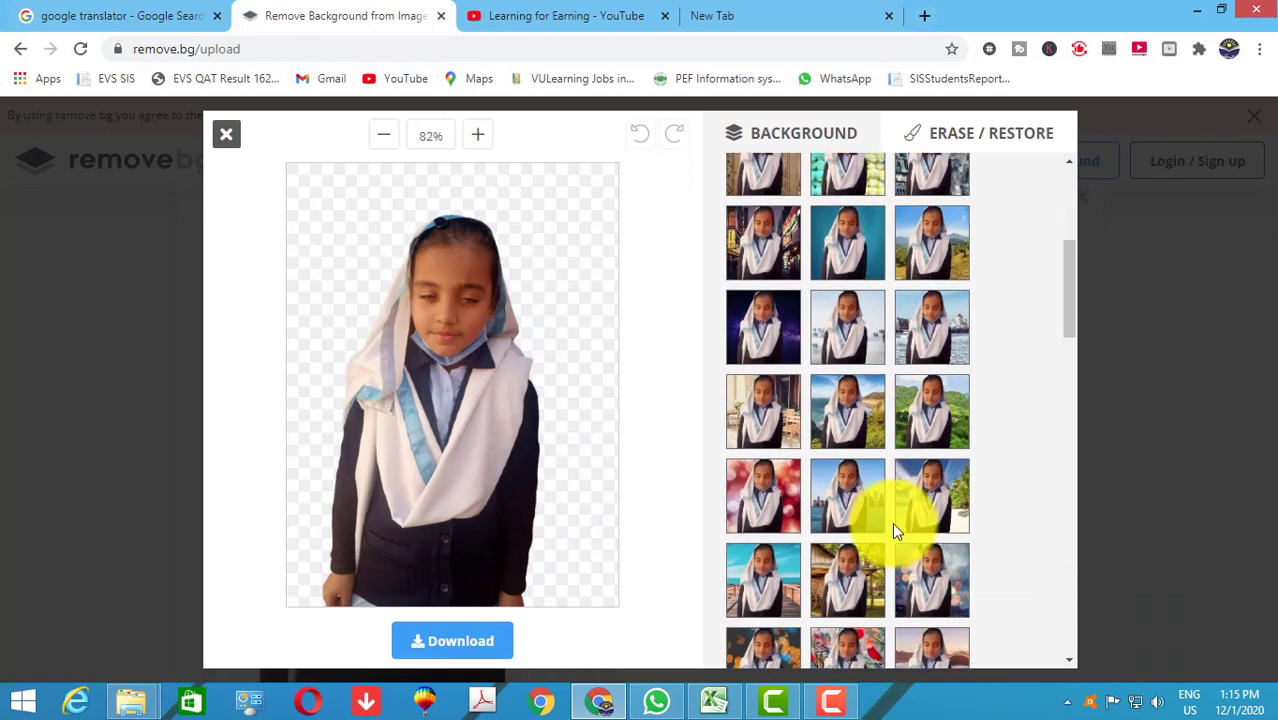
{"action": "scroll", "coordinate": [895, 528], "scroll_direction": "down", "scroll_amount": 2}
{"action": "scroll", "coordinate": [864, 491], "scroll_direction": "down", "scroll_amount": 2}
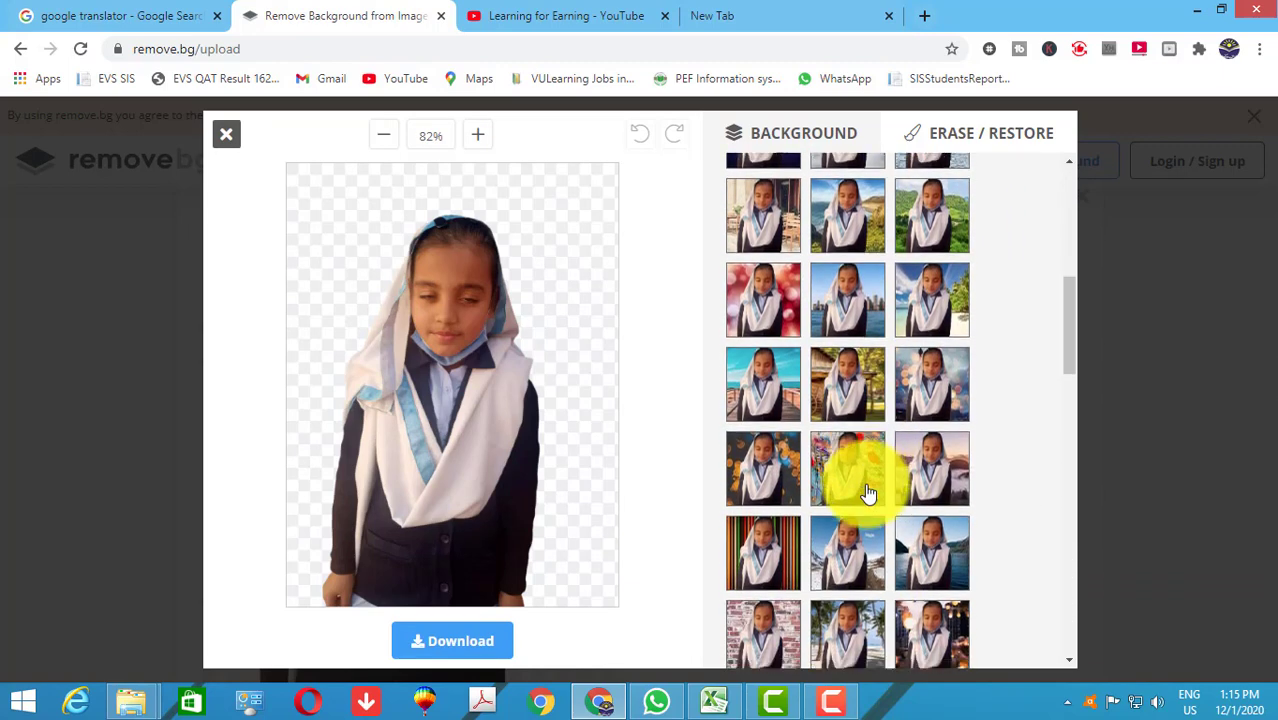
{"action": "scroll", "coordinate": [860, 500], "scroll_direction": "down", "scroll_amount": 1}
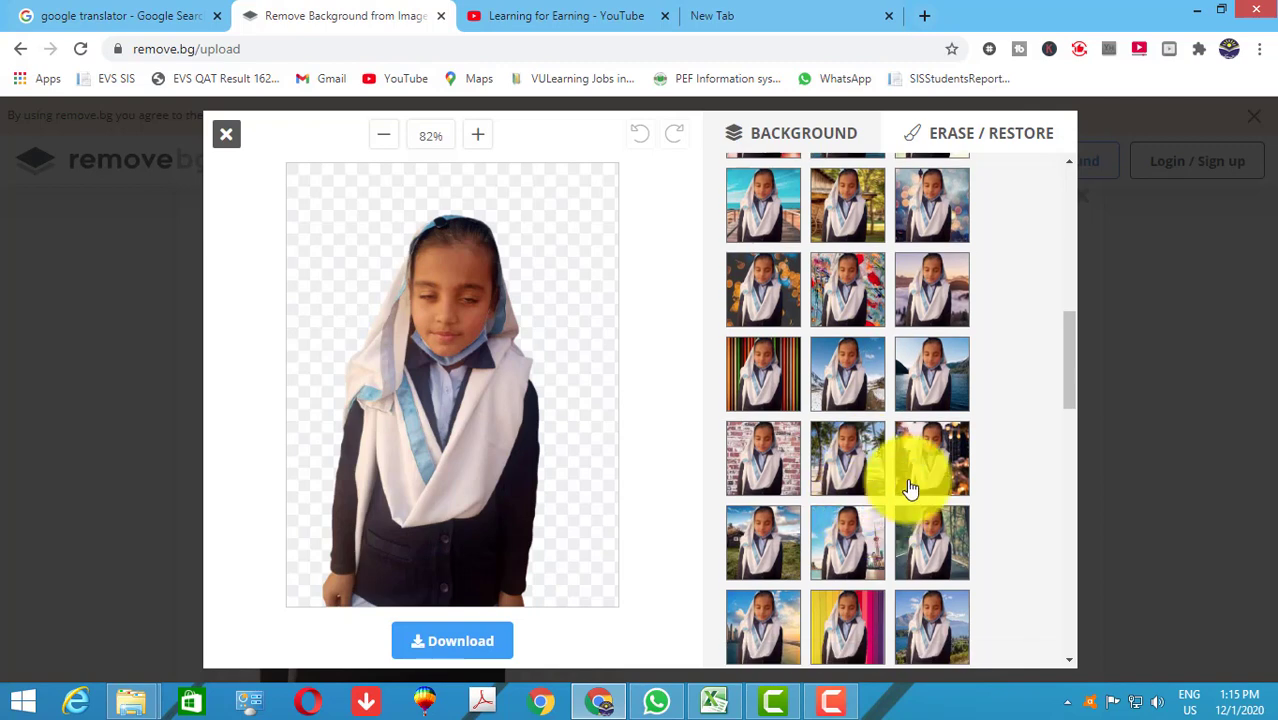
{"action": "scroll", "coordinate": [893, 508], "scroll_direction": "down", "scroll_amount": 2}
{"action": "scroll", "coordinate": [887, 519], "scroll_direction": "down", "scroll_amount": 1}
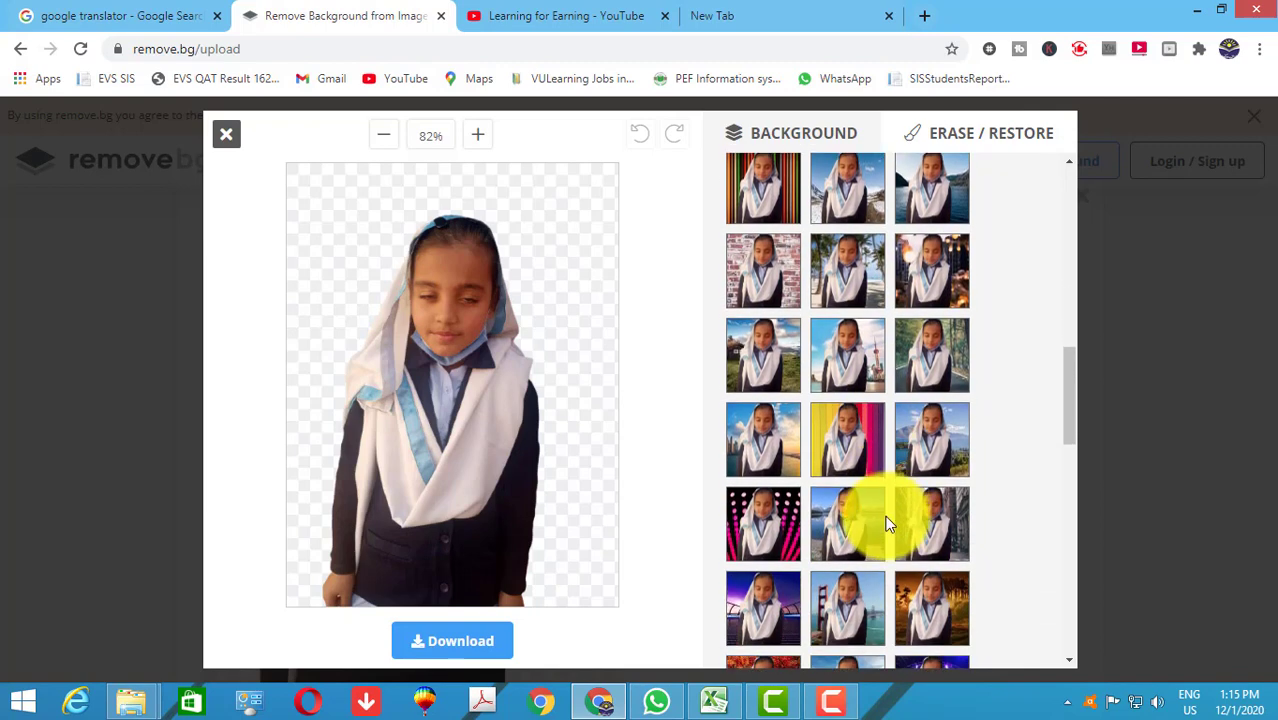
{"action": "scroll", "coordinate": [880, 543], "scroll_direction": "down", "scroll_amount": 2}
{"action": "scroll", "coordinate": [878, 553], "scroll_direction": "down", "scroll_amount": 2}
{"action": "scroll", "coordinate": [900, 510], "scroll_direction": "down", "scroll_amount": 1}
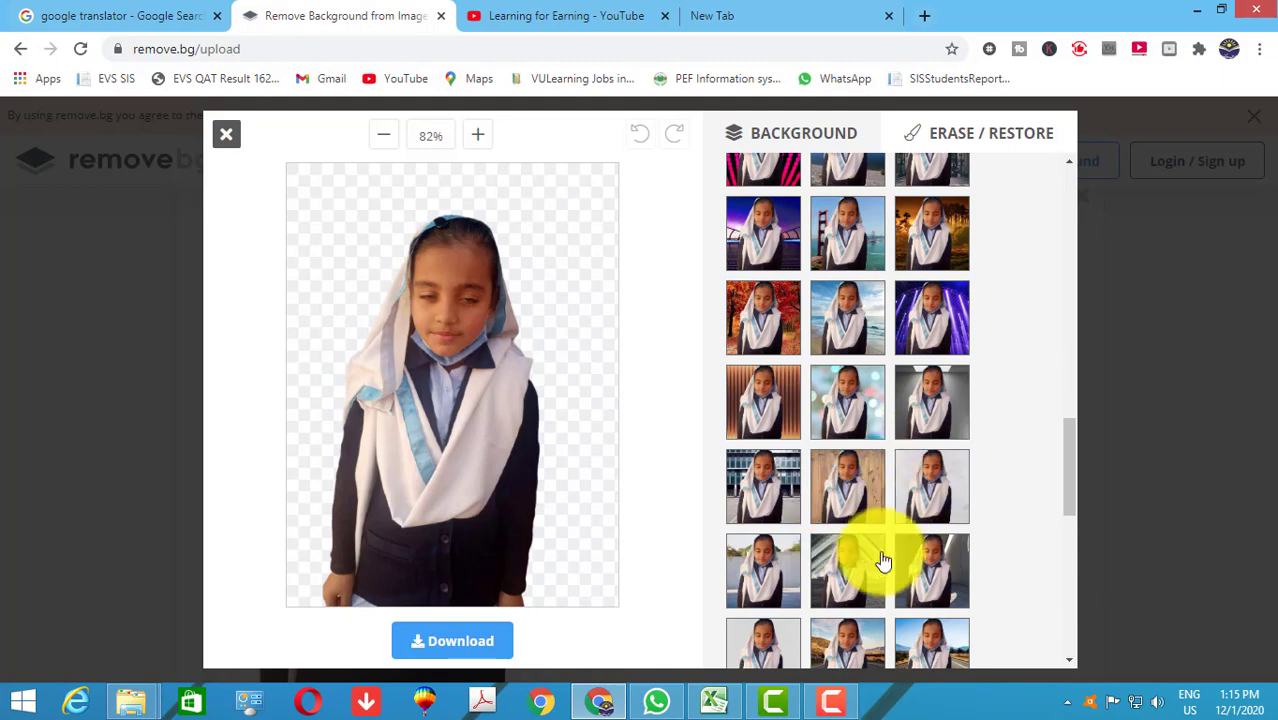
{"action": "scroll", "coordinate": [880, 565], "scroll_direction": "down", "scroll_amount": 2}
{"action": "scroll", "coordinate": [878, 567], "scroll_direction": "up", "scroll_amount": 1}
{"action": "scroll", "coordinate": [878, 567], "scroll_direction": "up", "scroll_amount": 4}
{"action": "scroll", "coordinate": [877, 568], "scroll_direction": "up", "scroll_amount": 1}
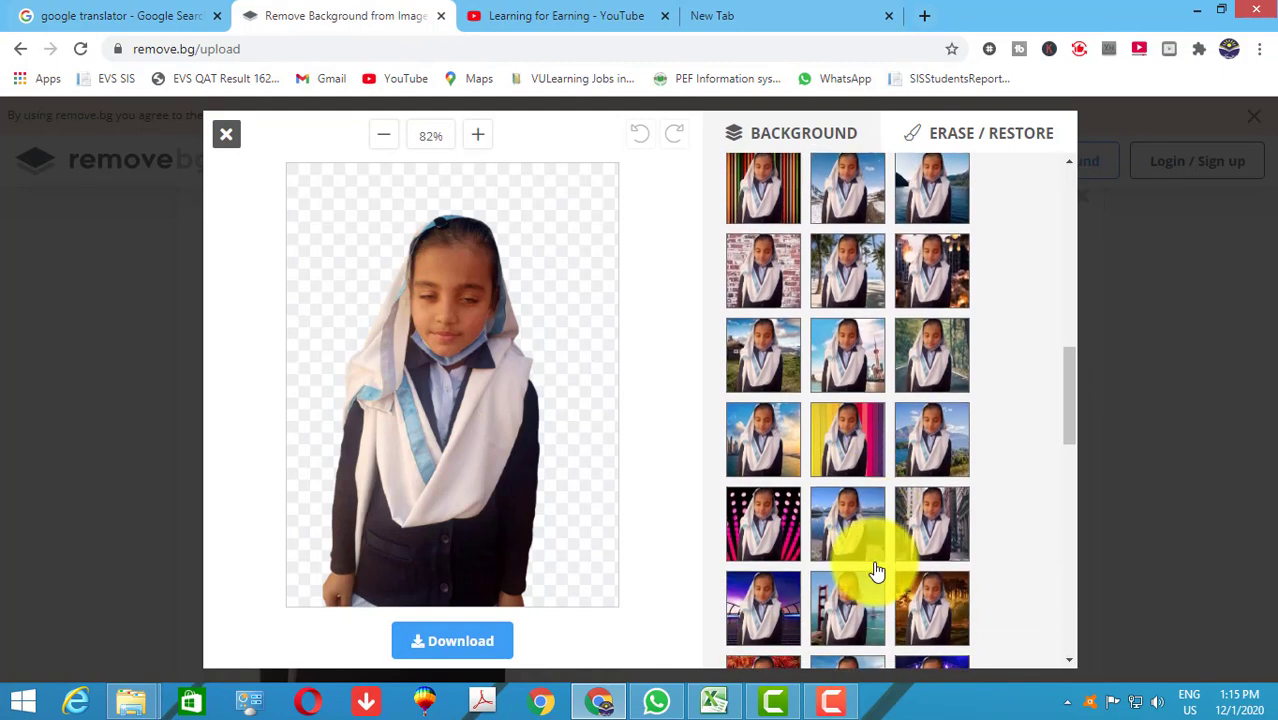
{"action": "scroll", "coordinate": [876, 569], "scroll_direction": "up", "scroll_amount": 4}
{"action": "scroll", "coordinate": [876, 568], "scroll_direction": "up", "scroll_amount": 5}
{"action": "scroll", "coordinate": [876, 566], "scroll_direction": "up", "scroll_amount": 1}
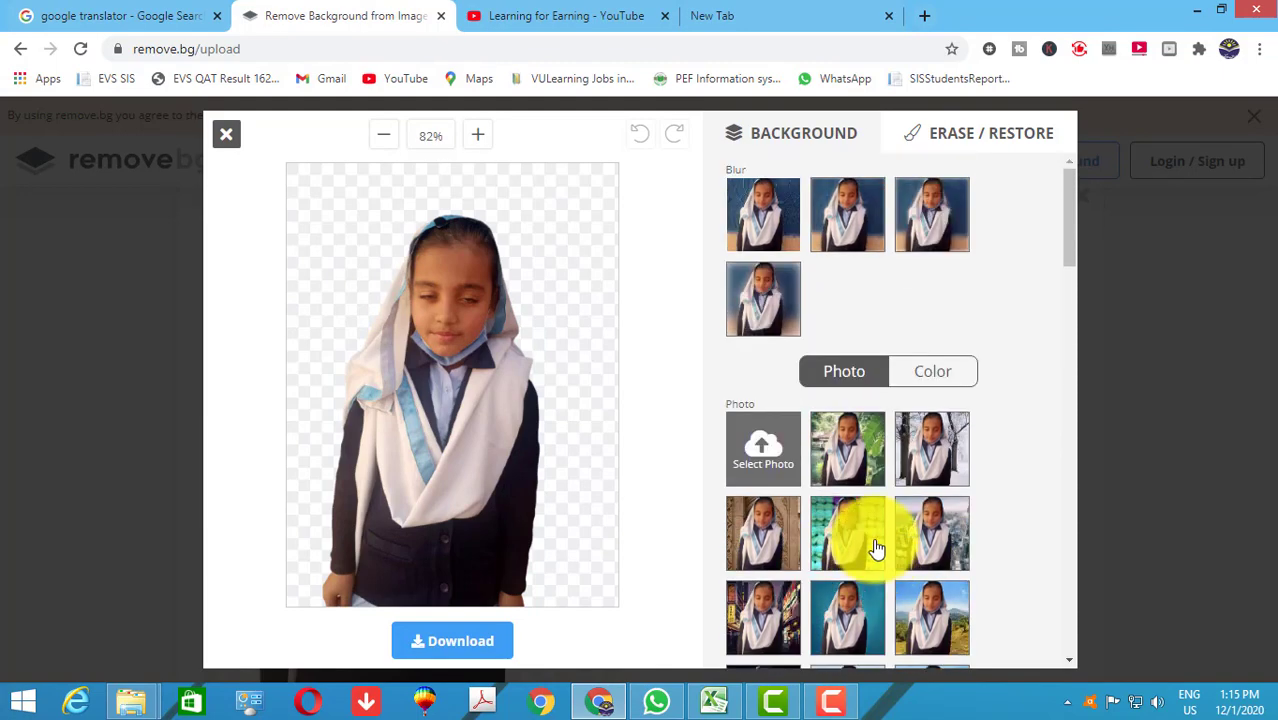
Switch to solid colour backgrounds and apply the light blue swatch
{"action": "left_click", "coordinate": [931, 375]}
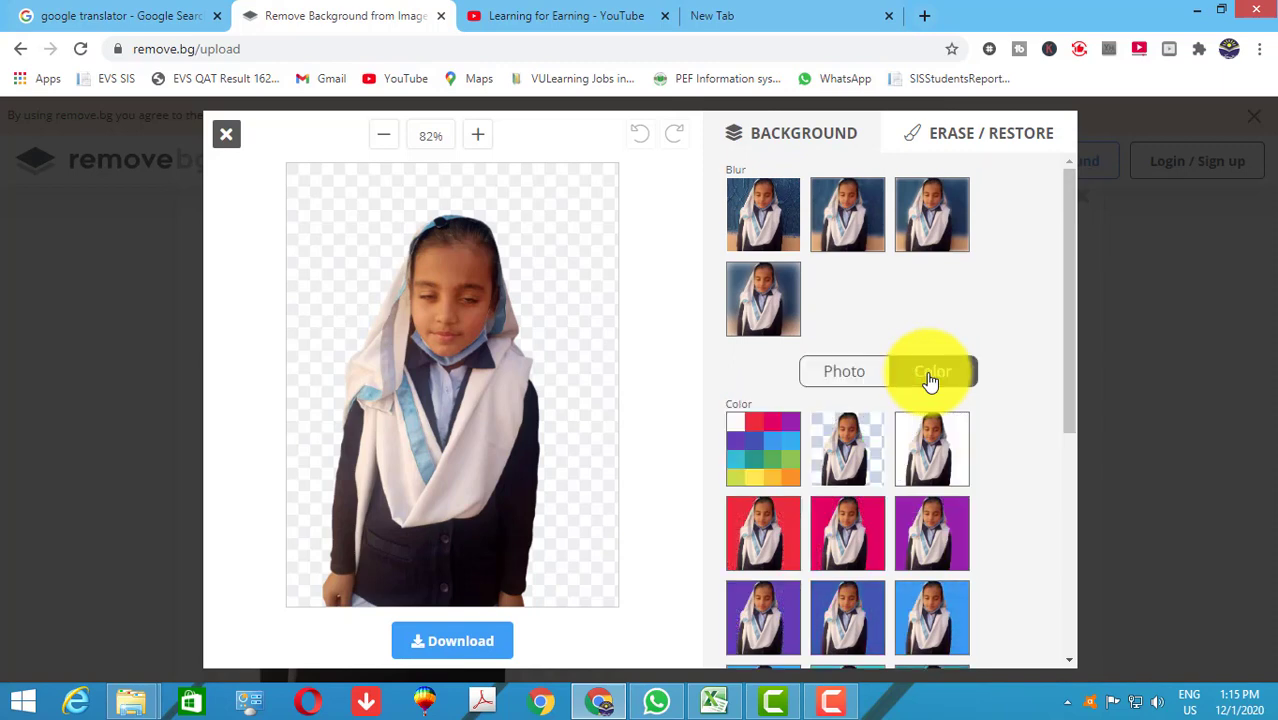
{"action": "scroll", "coordinate": [958, 516], "scroll_direction": "down", "scroll_amount": 1}
{"action": "scroll", "coordinate": [958, 516], "scroll_direction": "down", "scroll_amount": 1}
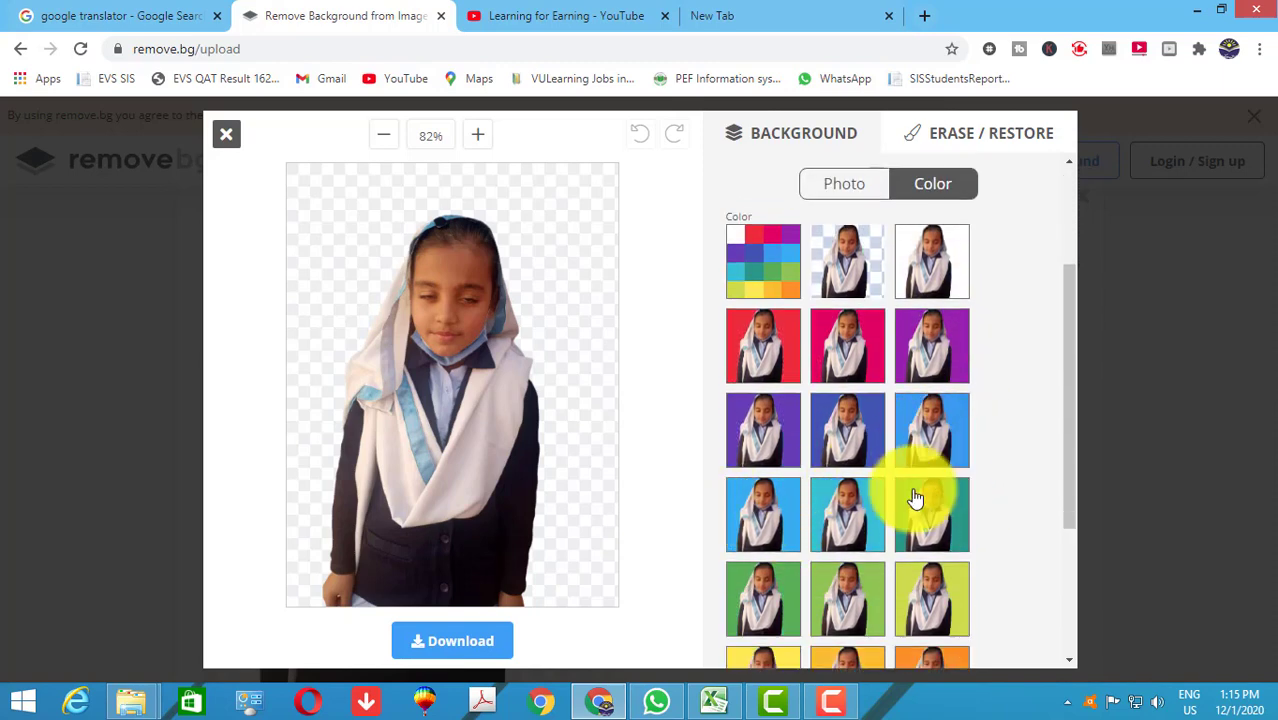
{"action": "scroll", "coordinate": [913, 499], "scroll_direction": "down", "scroll_amount": 1}
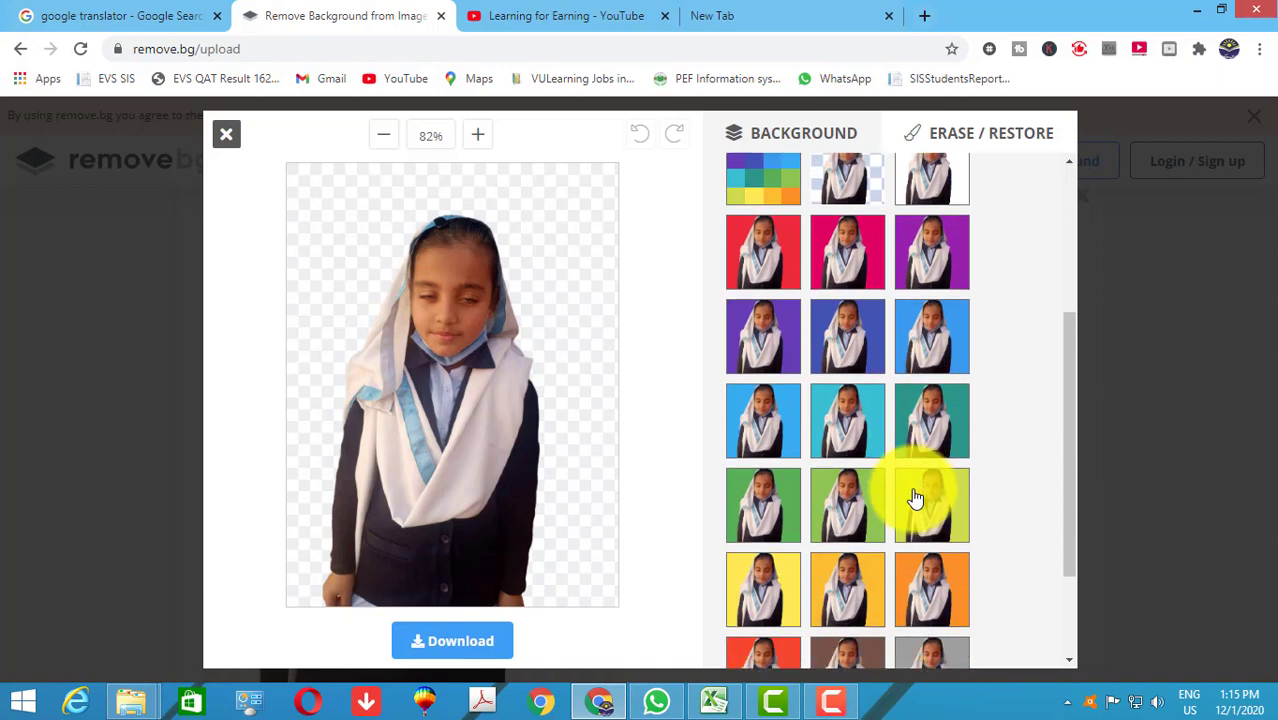
{"action": "left_click", "coordinate": [788, 409]}
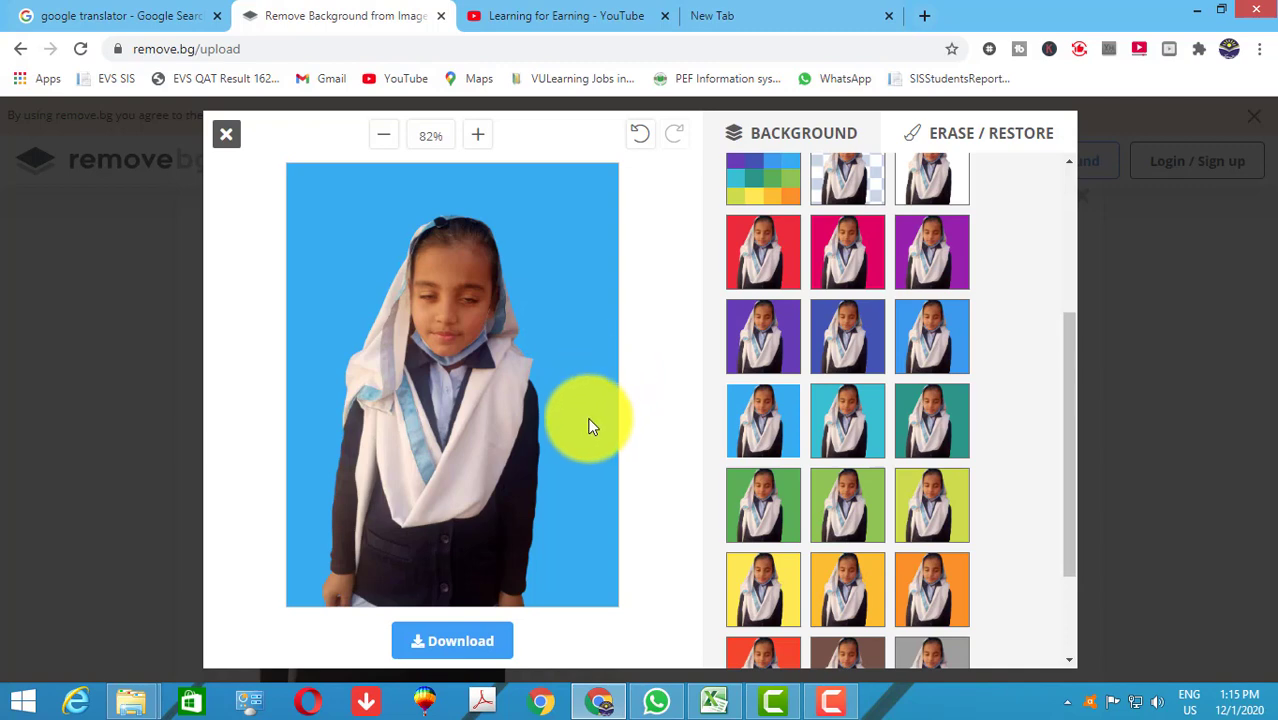
Download the girl's blue-background image and open the new file from Downloads with Photos
{"action": "left_click", "coordinate": [457, 644]}
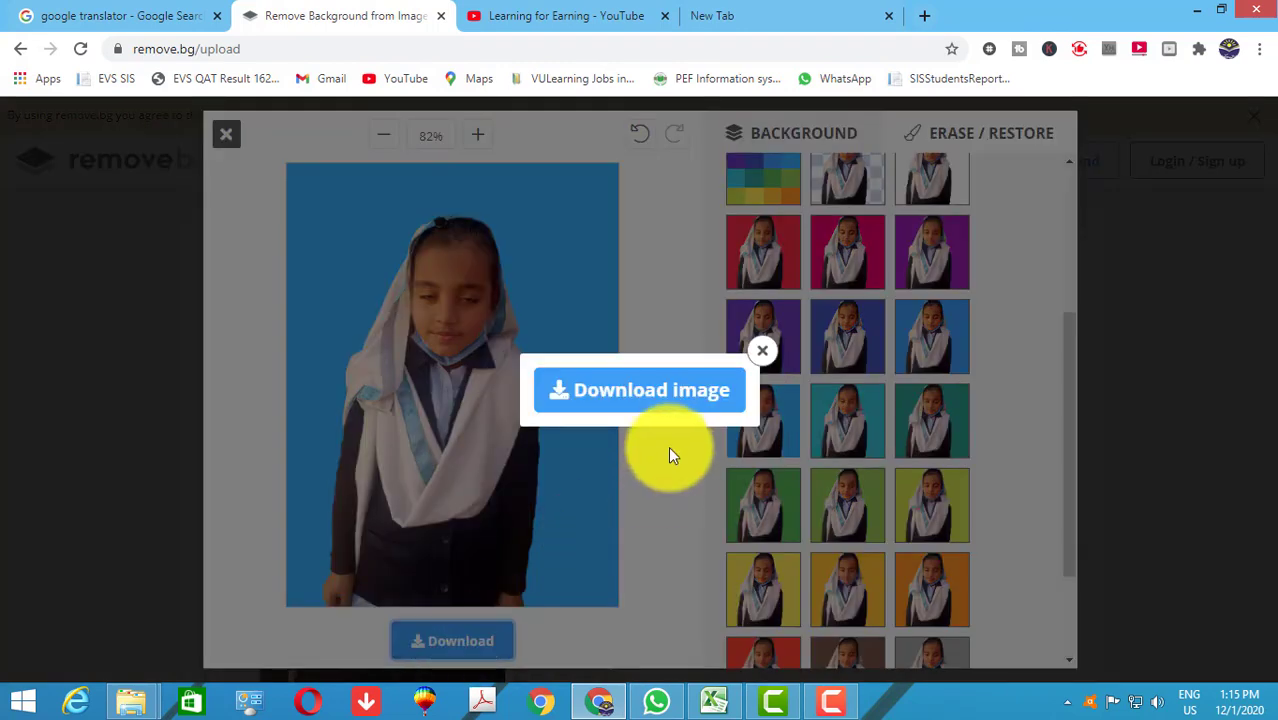
{"action": "left_click", "coordinate": [645, 395]}
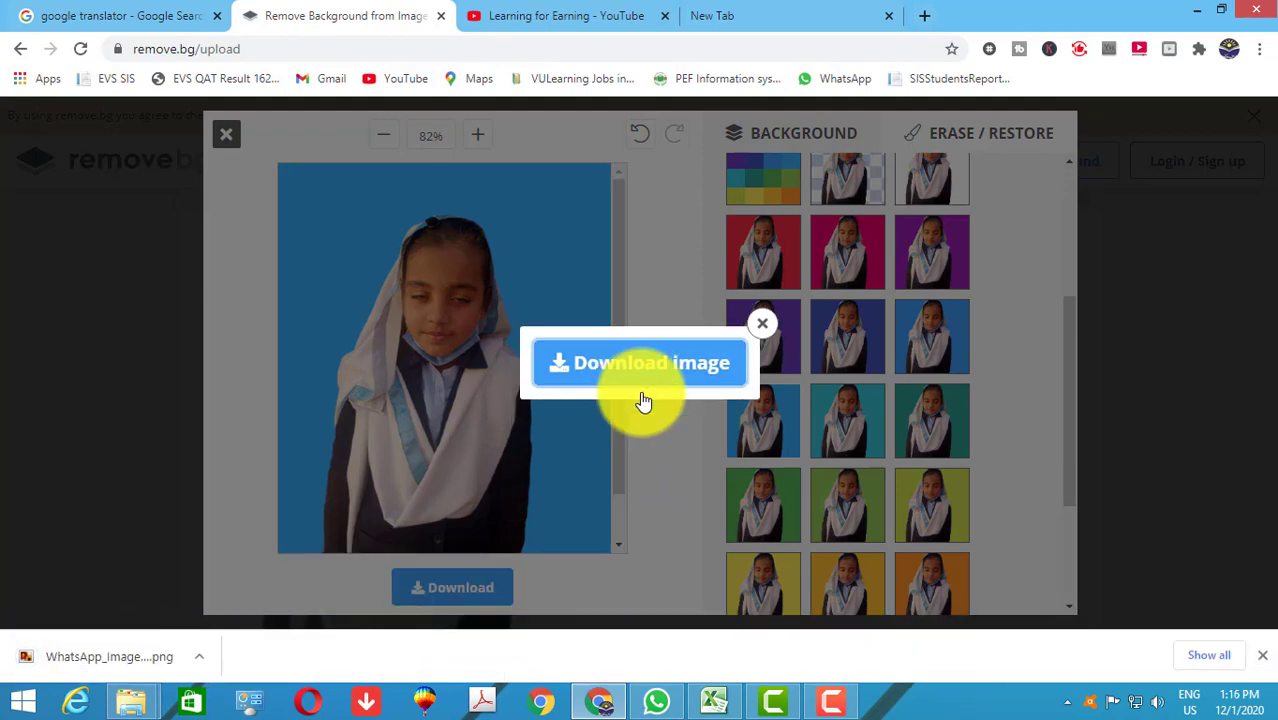
{"action": "mouse_move", "coordinate": [131, 701]}
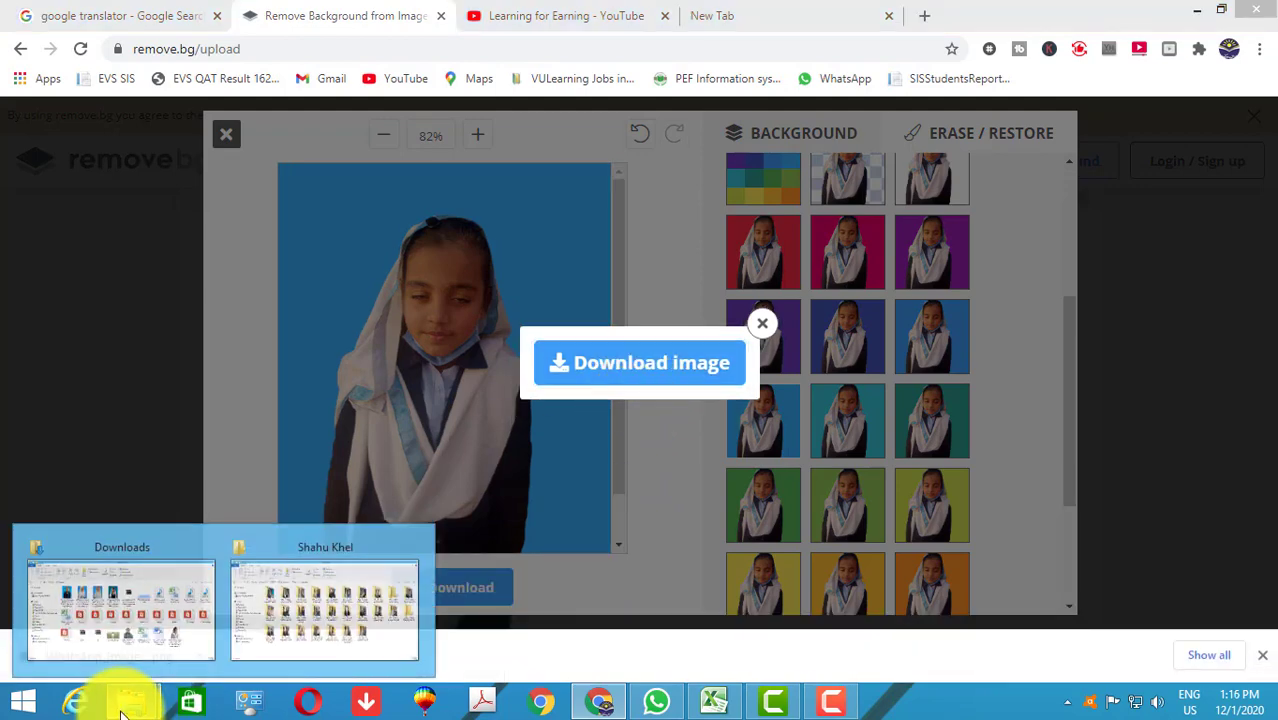
{"action": "left_click", "coordinate": [87, 637]}
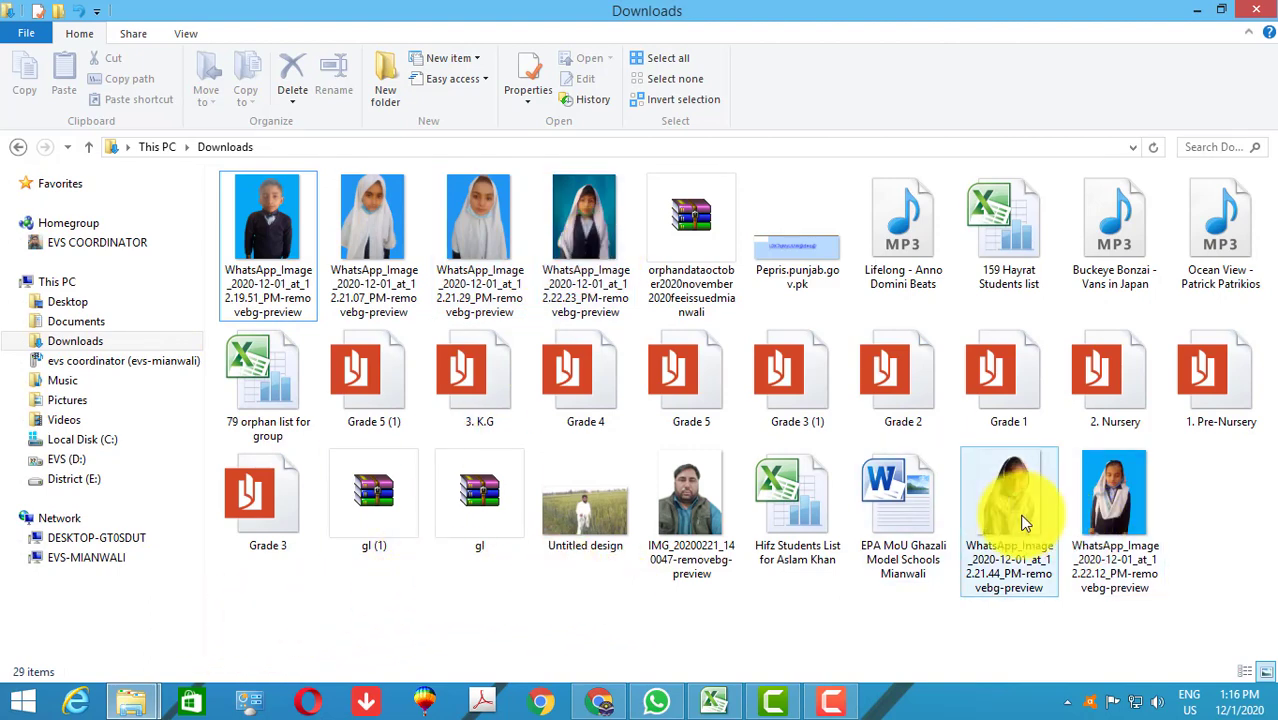
{"action": "left_click", "coordinate": [1117, 515]}
{"action": "right_click", "coordinate": [1109, 507]}
{"action": "mouse_move", "coordinate": [822, 368]}
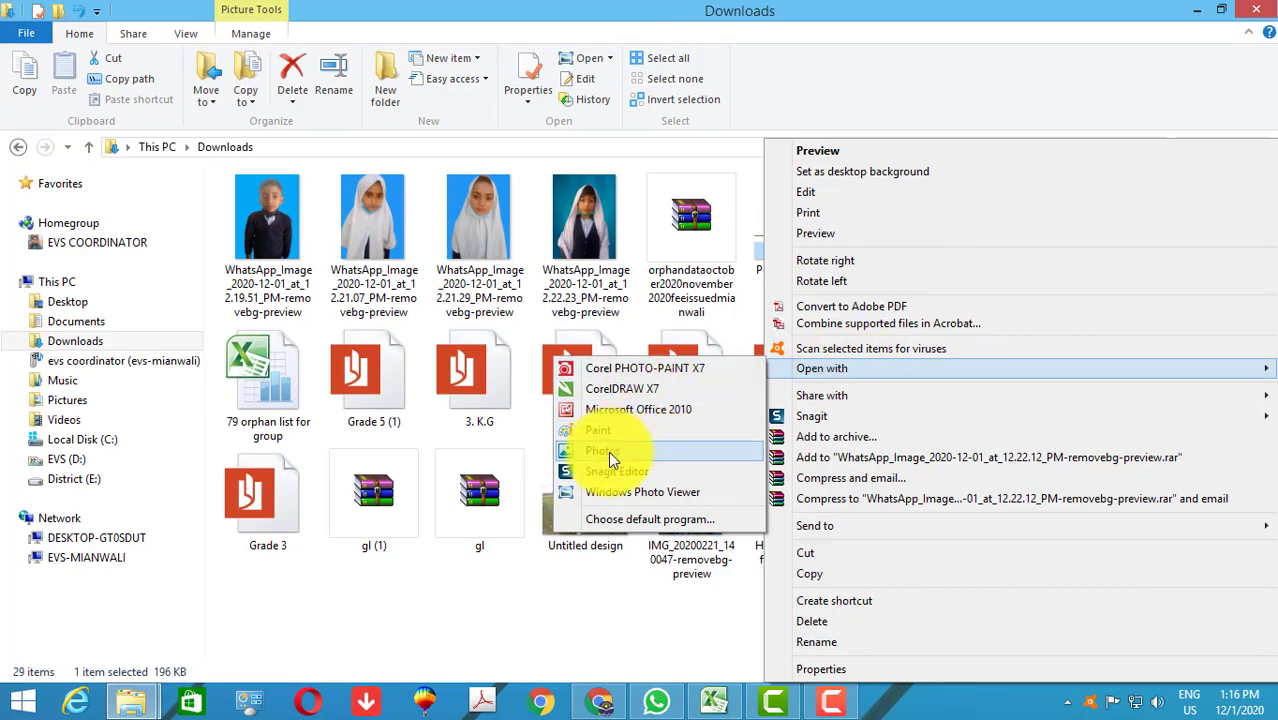
{"action": "left_click", "coordinate": [607, 451]}
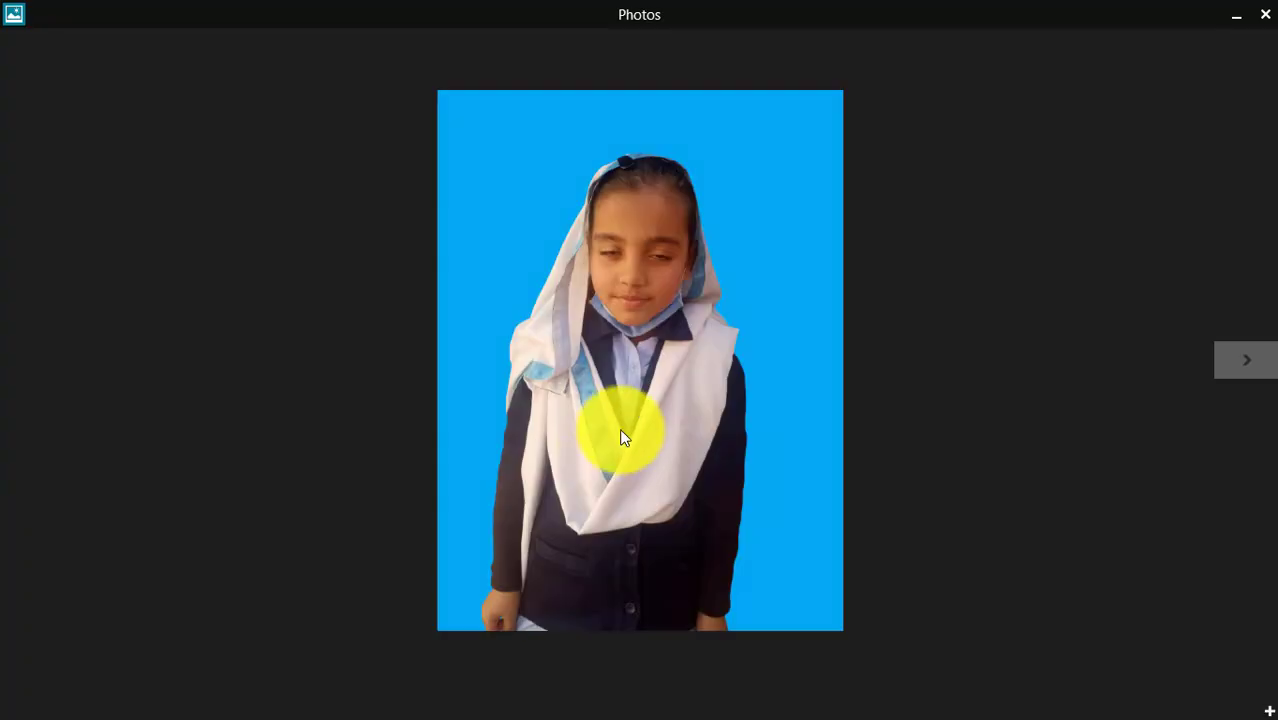
Crop the photo to a head-and-shoulders portrait, save over the original, and close Photos
{"action": "left_click", "coordinate": [1141, 670]}
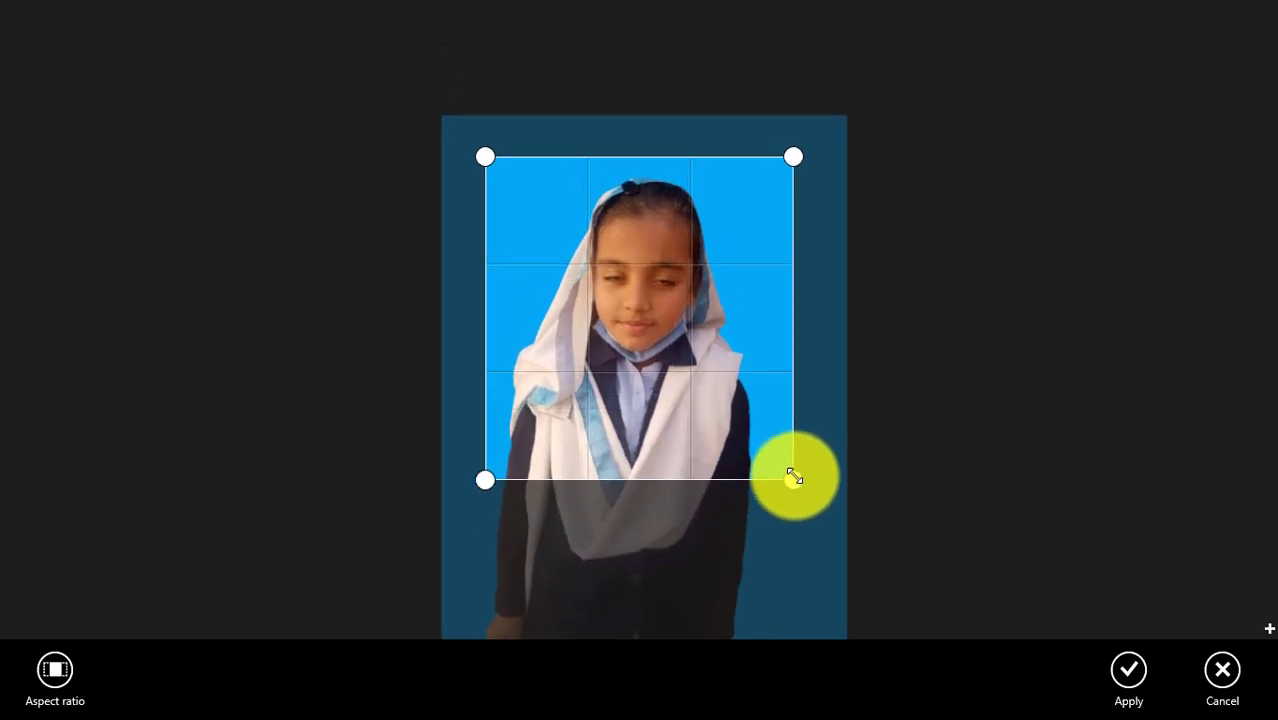
{"action": "left_click_drag", "start_coordinate": [781, 507], "coordinate": [785, 460]}
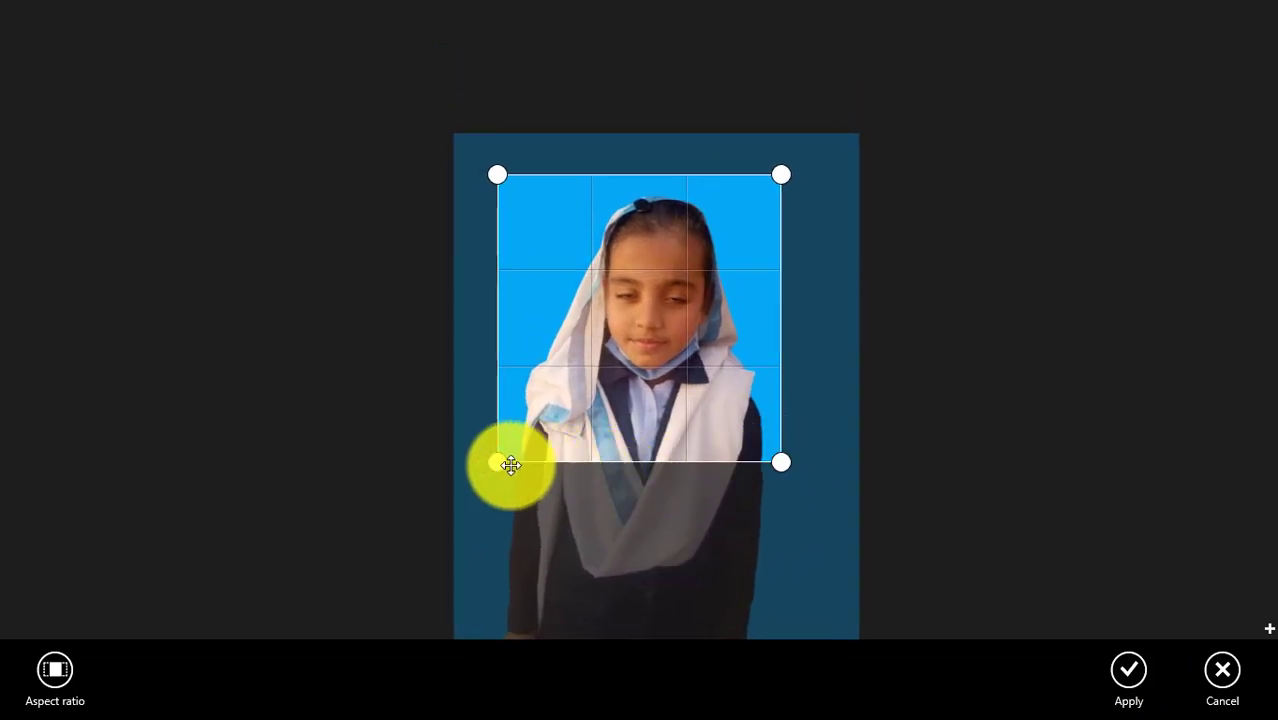
{"action": "left_click_drag", "start_coordinate": [503, 461], "coordinate": [509, 460]}
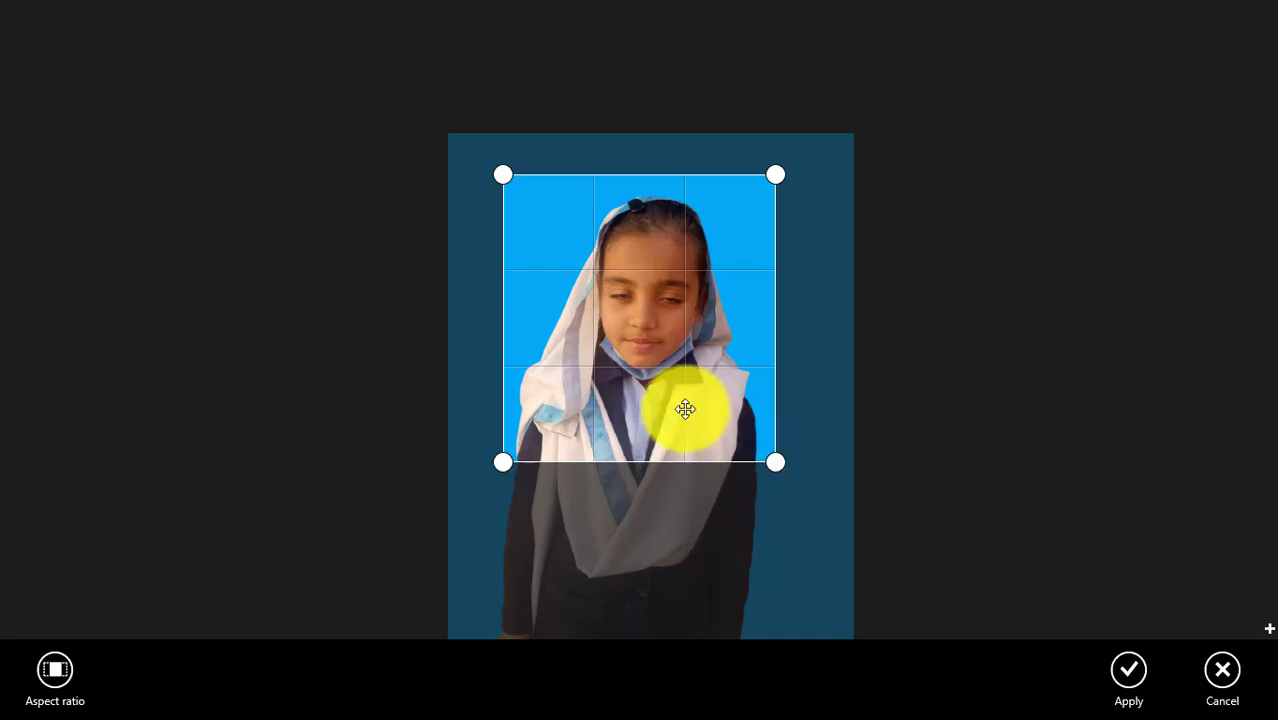
{"action": "left_click_drag", "start_coordinate": [676, 408], "coordinate": [686, 391]}
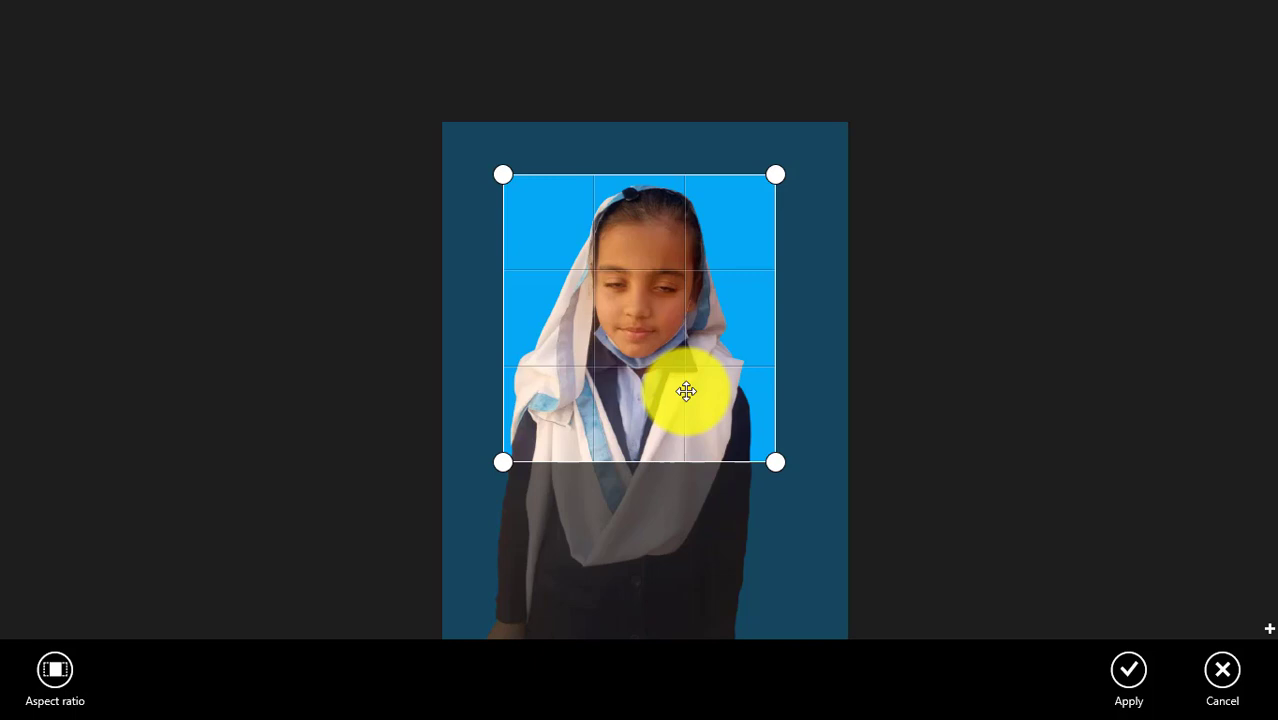
{"action": "left_click", "coordinate": [1128, 669]}
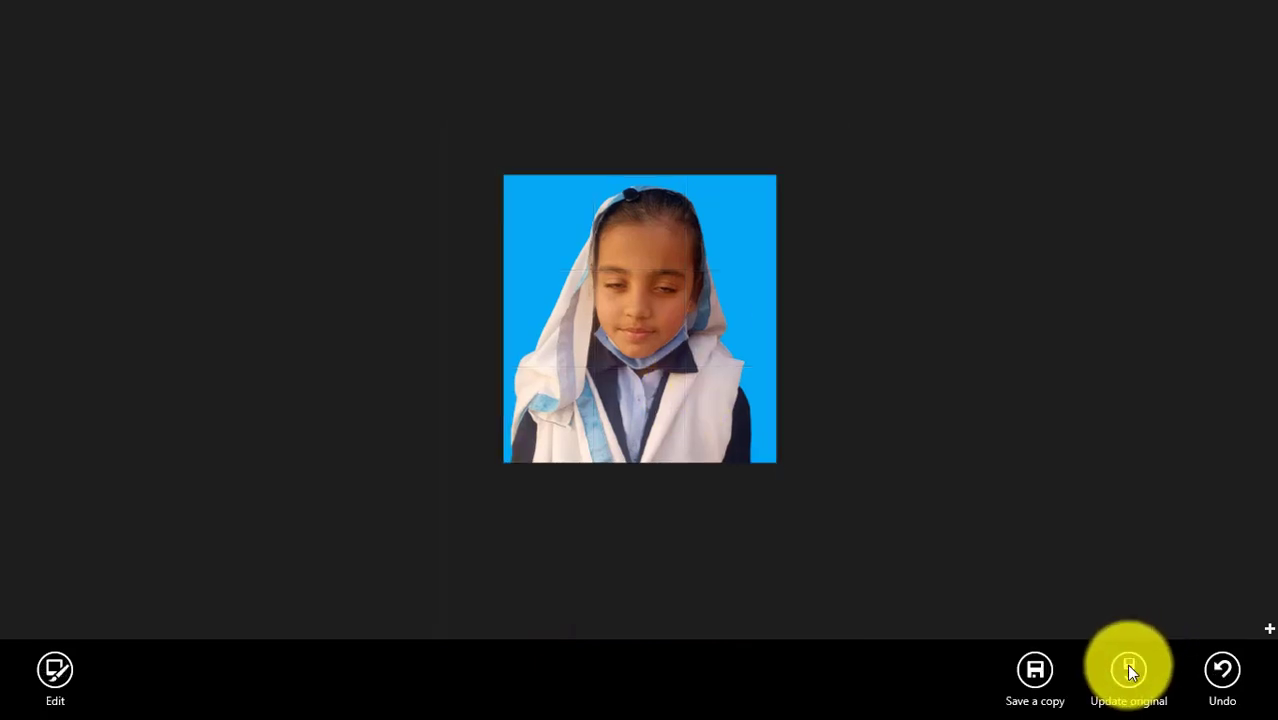
{"action": "left_click", "coordinate": [1128, 669]}
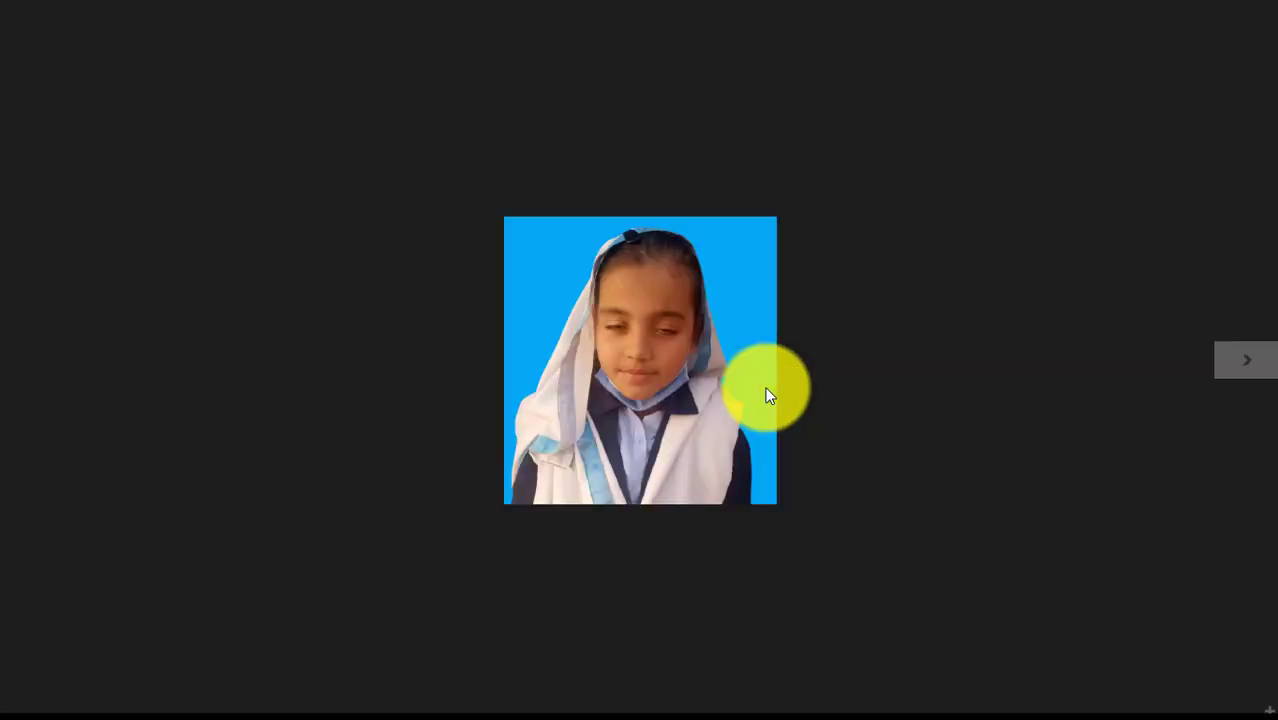
{"action": "left_click", "coordinate": [1252, 364]}
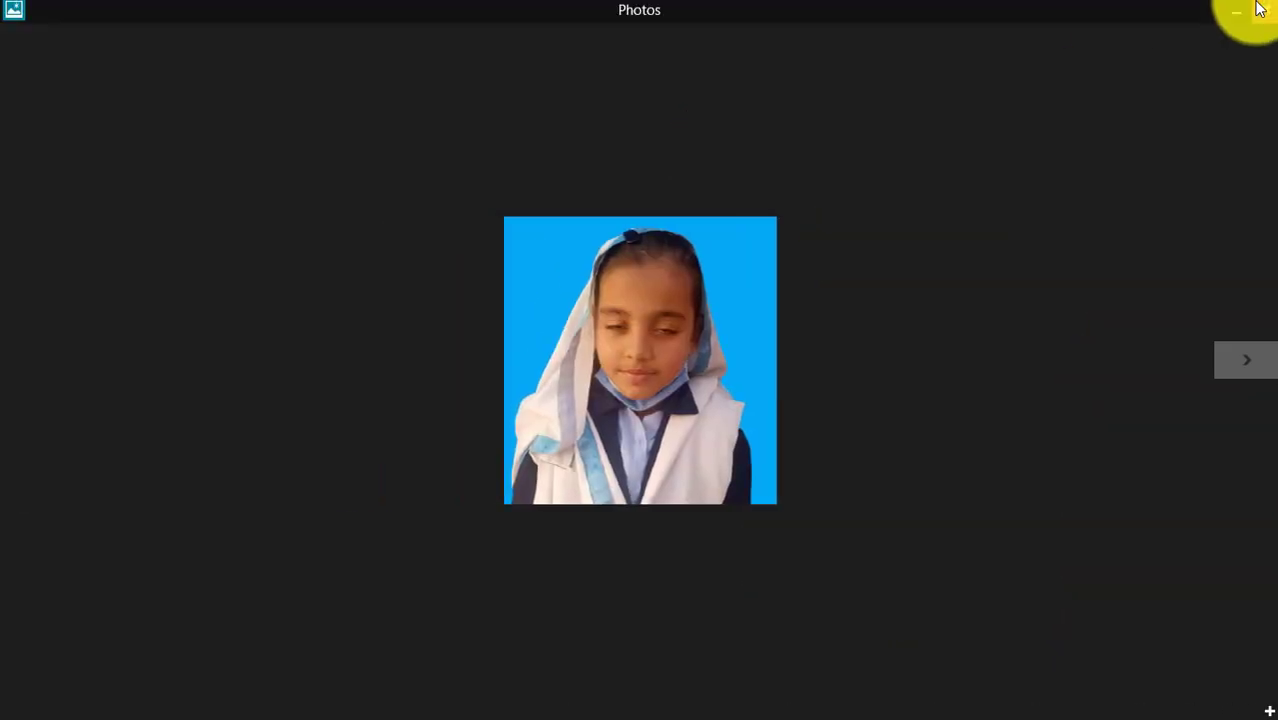
{"action": "left_click", "coordinate": [1255, 10]}
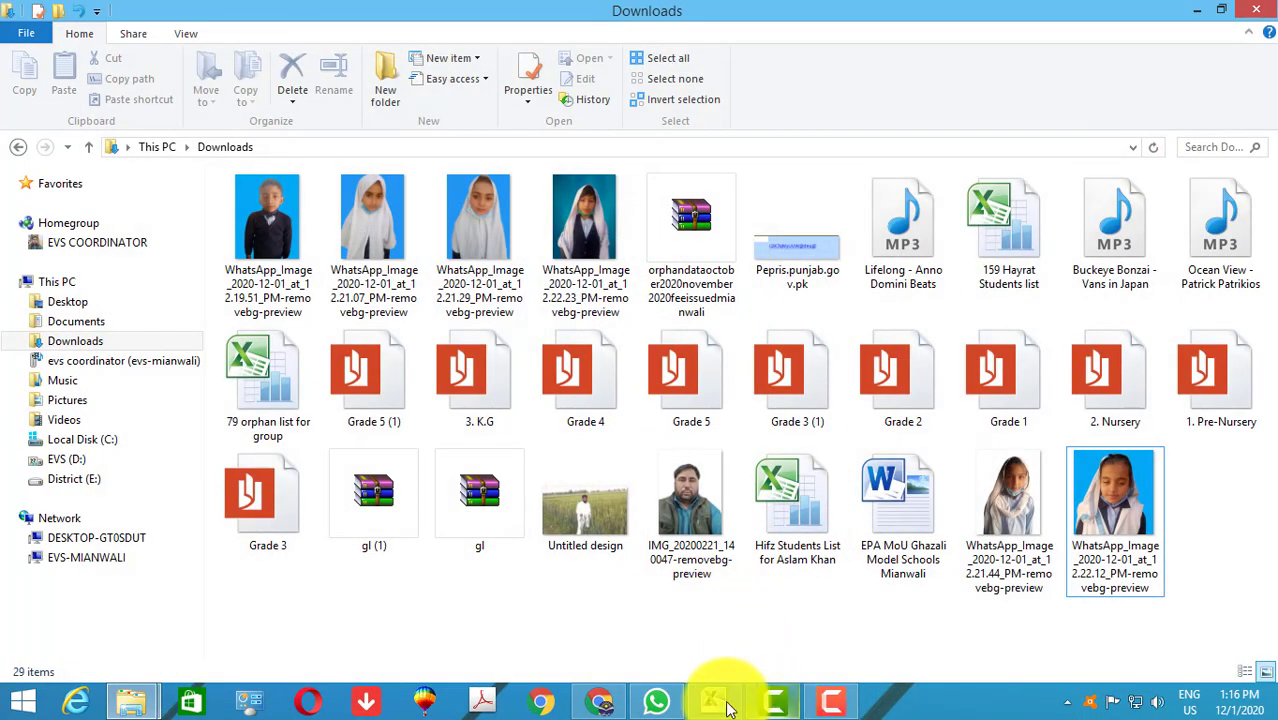
Return to remove.bg and dismiss the download prompt, background editor and previous result
{"action": "left_click", "coordinate": [604, 703]}
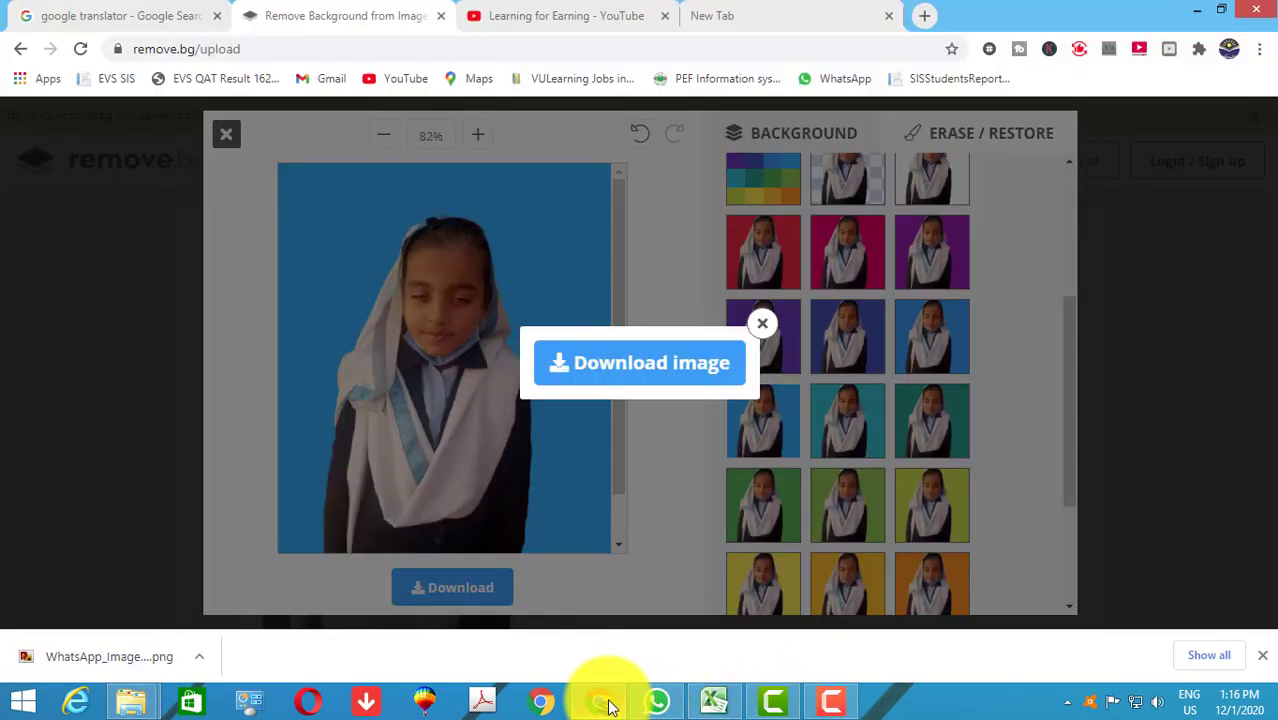
{"action": "left_click", "coordinate": [762, 328]}
{"action": "scroll", "coordinate": [802, 336], "scroll_direction": "up", "scroll_amount": 3}
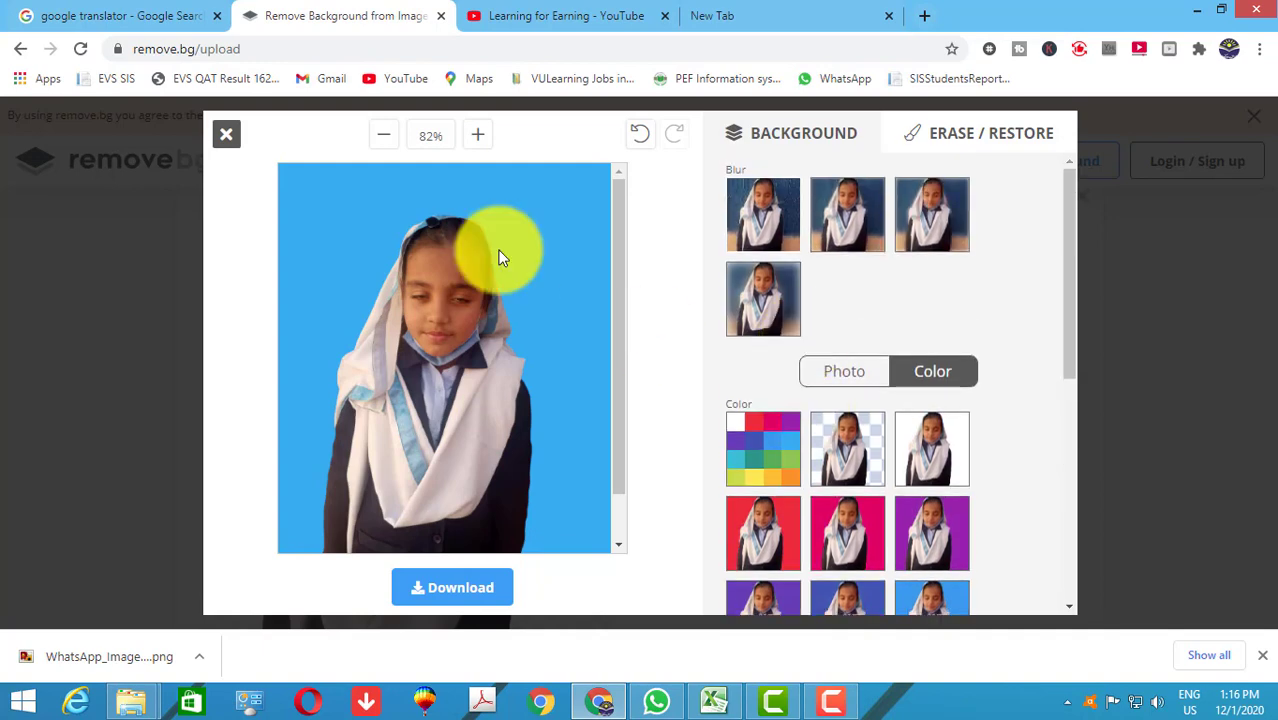
{"action": "left_click", "coordinate": [228, 140]}
{"action": "scroll", "coordinate": [559, 340], "scroll_direction": "up", "scroll_amount": 2}
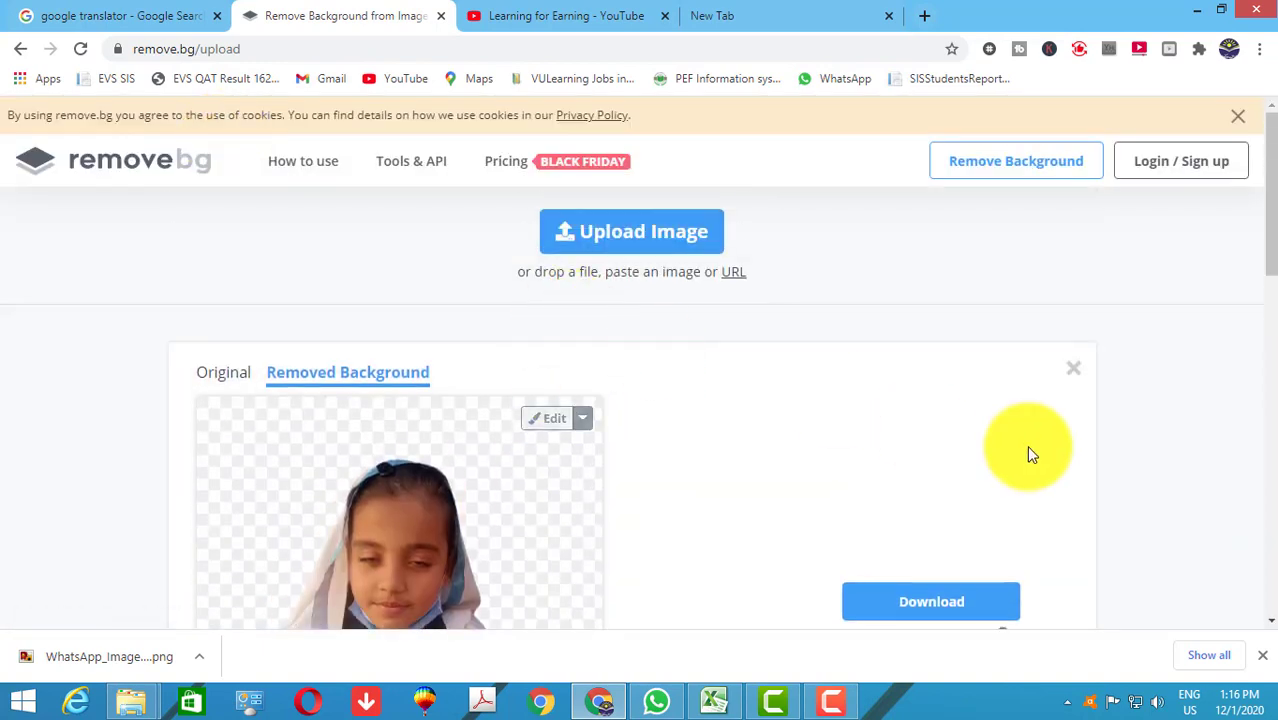
{"action": "left_click", "coordinate": [1070, 368]}
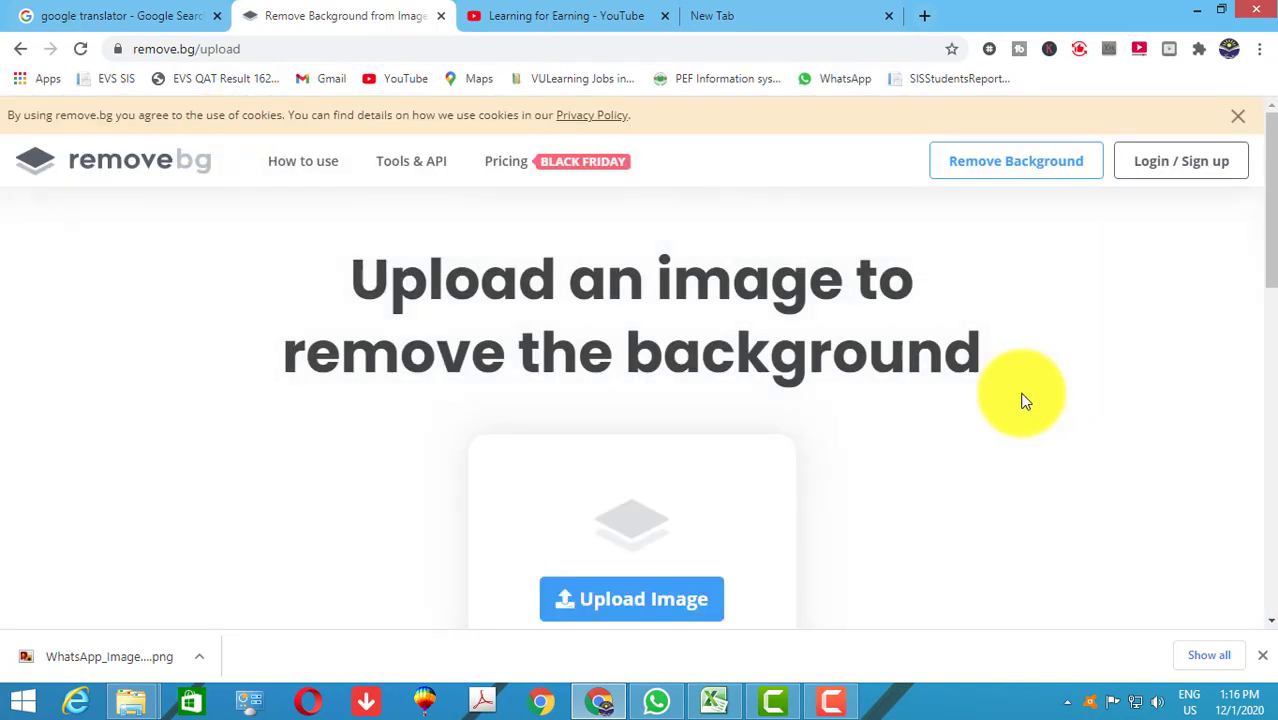
{"action": "scroll", "coordinate": [720, 495], "scroll_direction": "down", "scroll_amount": 1}
Upload the next student's fourth photo, the 12.22.19 PM WhatsApp image, from the Shahu Khel folders
{"action": "left_click", "coordinate": [632, 518]}
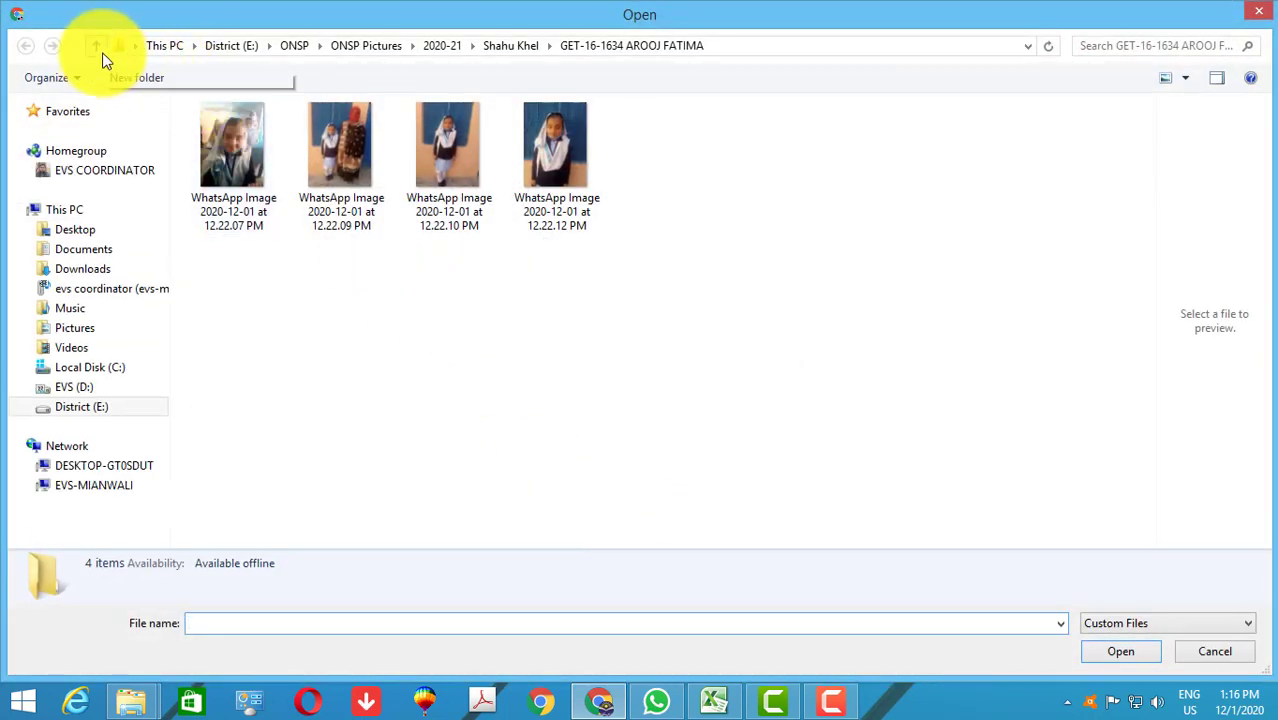
{"action": "left_click", "coordinate": [102, 53]}
{"action": "left_click", "coordinate": [294, 276]}
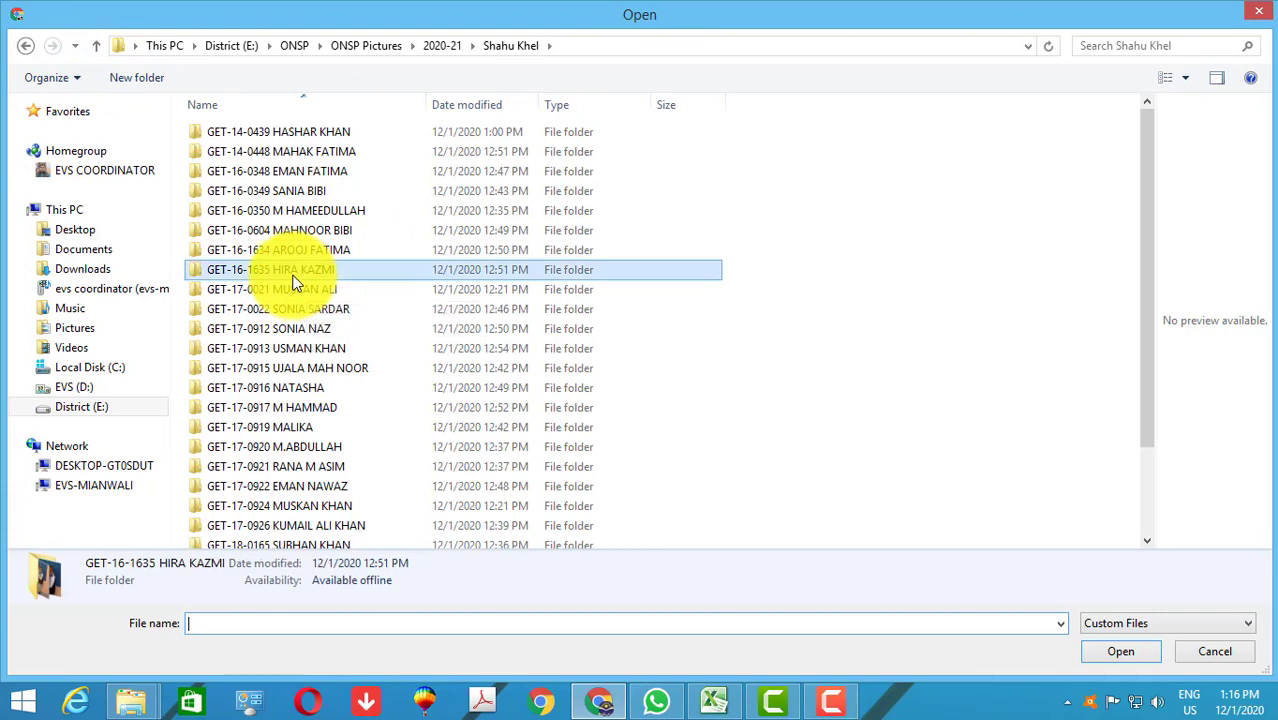
{"action": "double_click", "coordinate": [286, 274]}
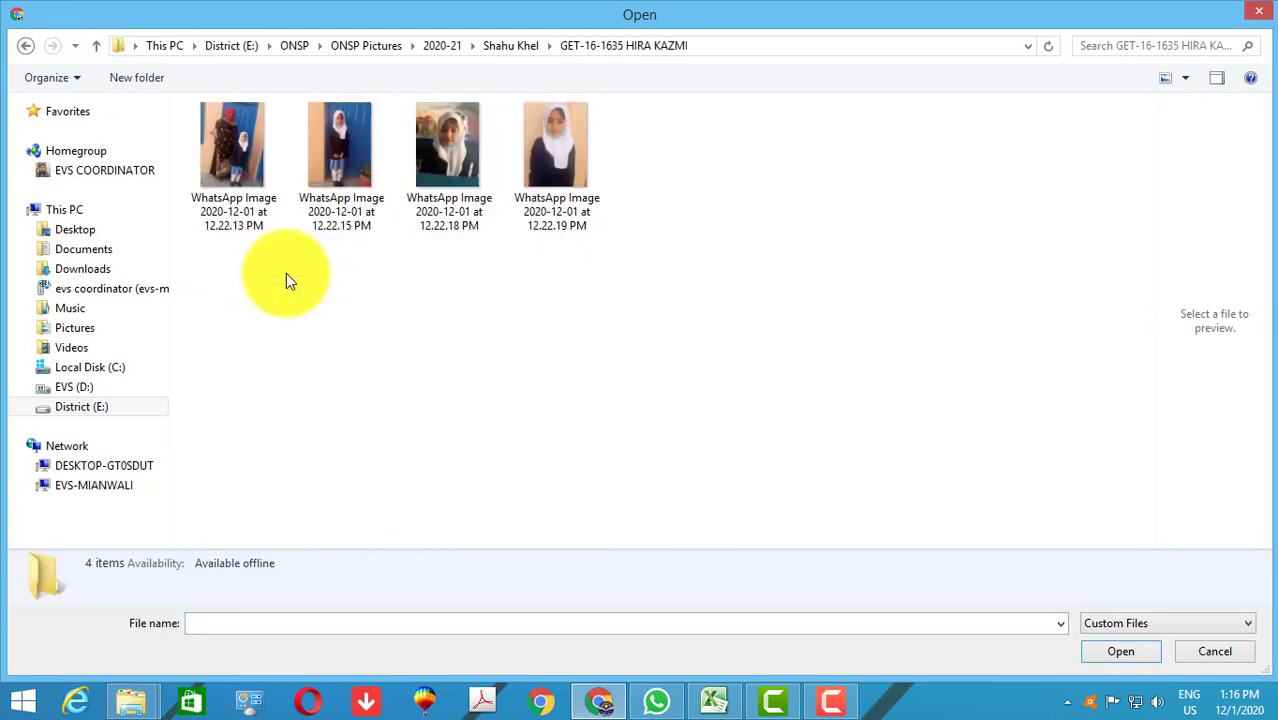
{"action": "left_click", "coordinate": [558, 145]}
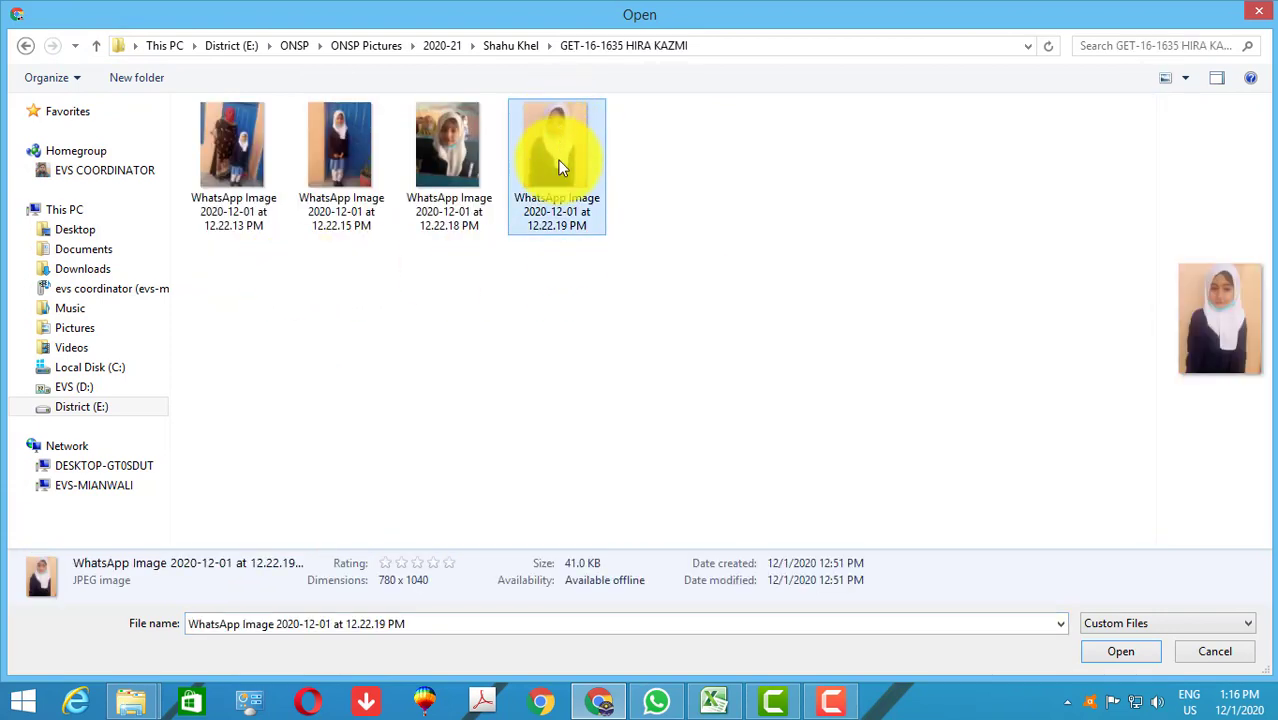
{"action": "left_click", "coordinate": [1121, 651]}
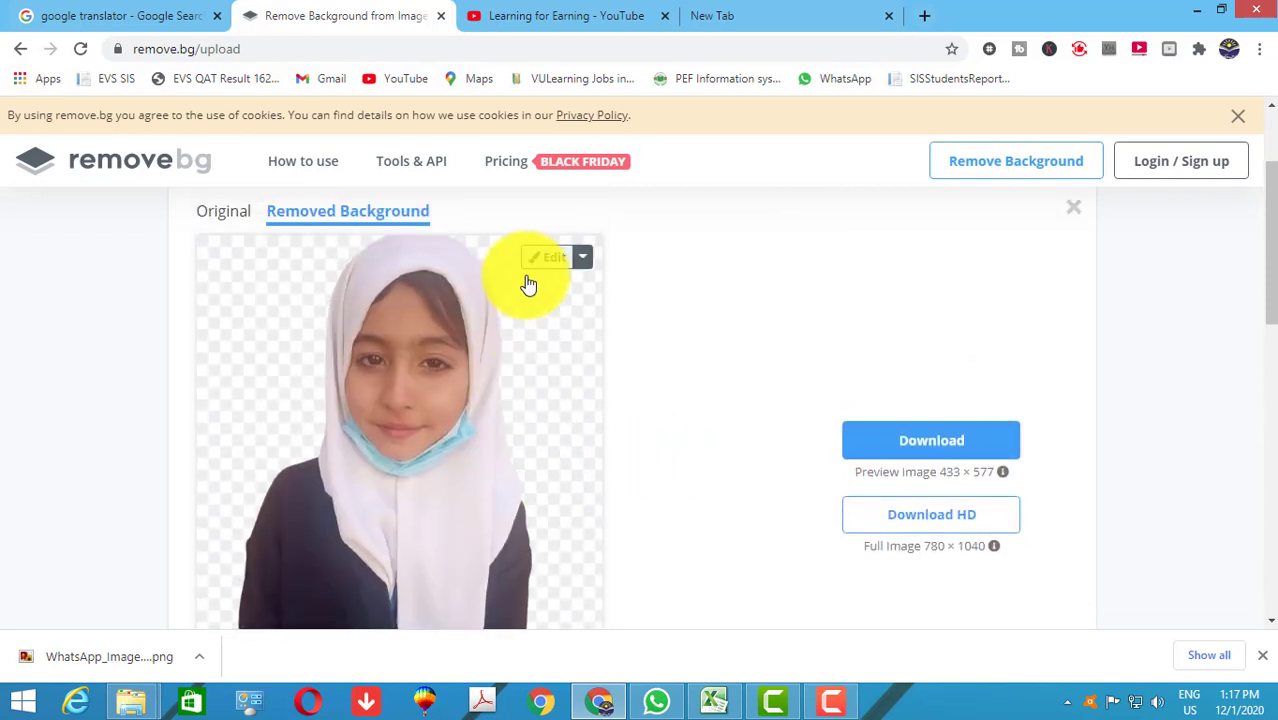
Apply a solid blue colour background to the newly cut-out girl
{"action": "left_click", "coordinate": [554, 262]}
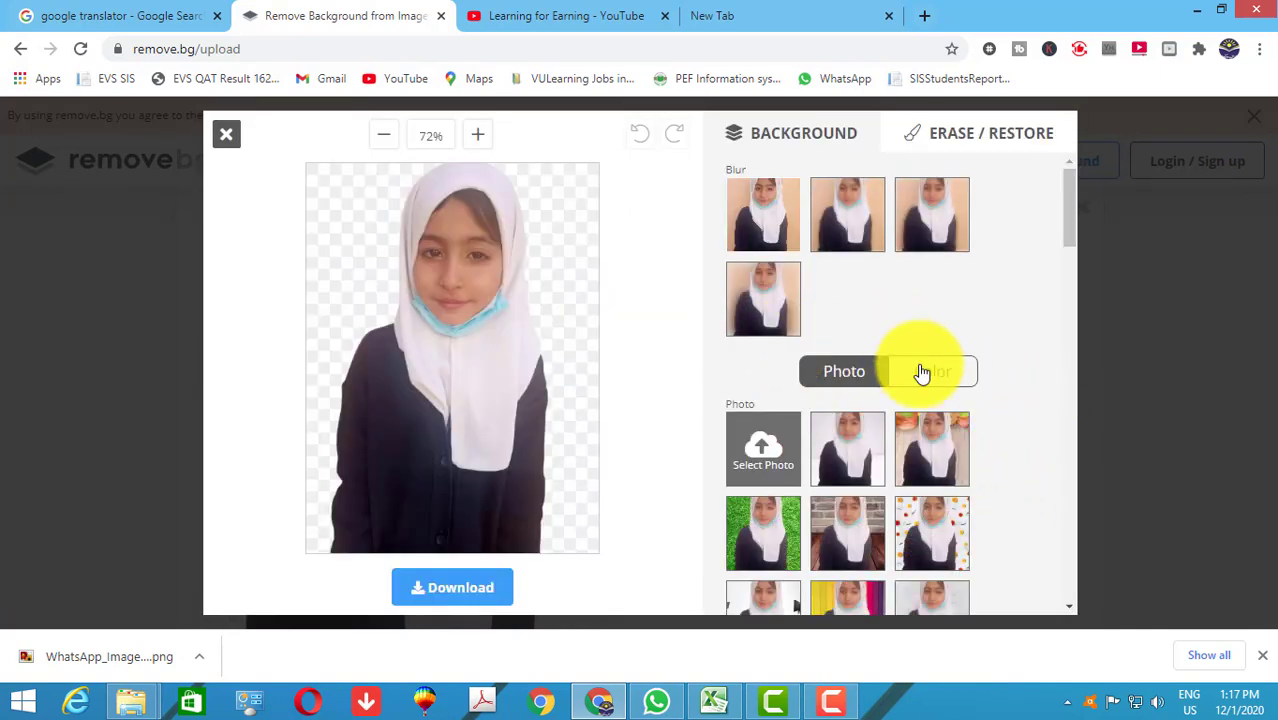
{"action": "left_click", "coordinate": [930, 374]}
{"action": "scroll", "coordinate": [970, 462], "scroll_direction": "down", "scroll_amount": 1}
{"action": "scroll", "coordinate": [970, 481], "scroll_direction": "down", "scroll_amount": 2}
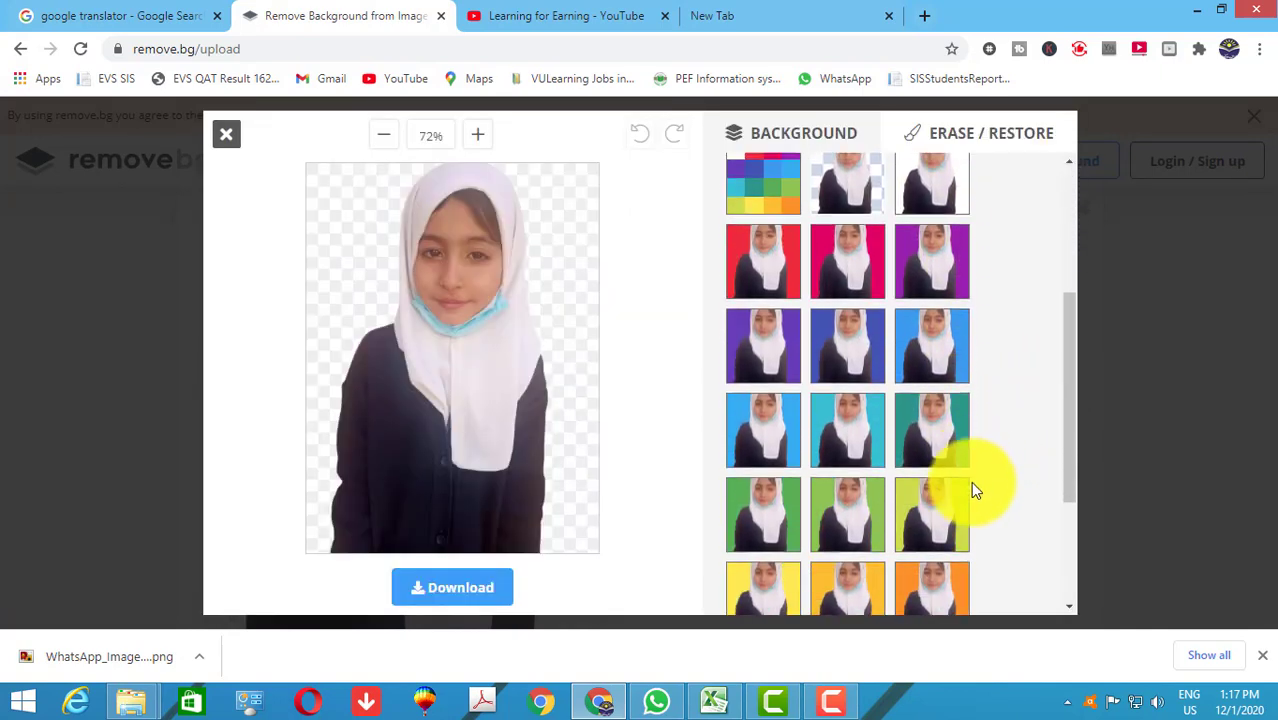
{"action": "left_click", "coordinate": [775, 432]}
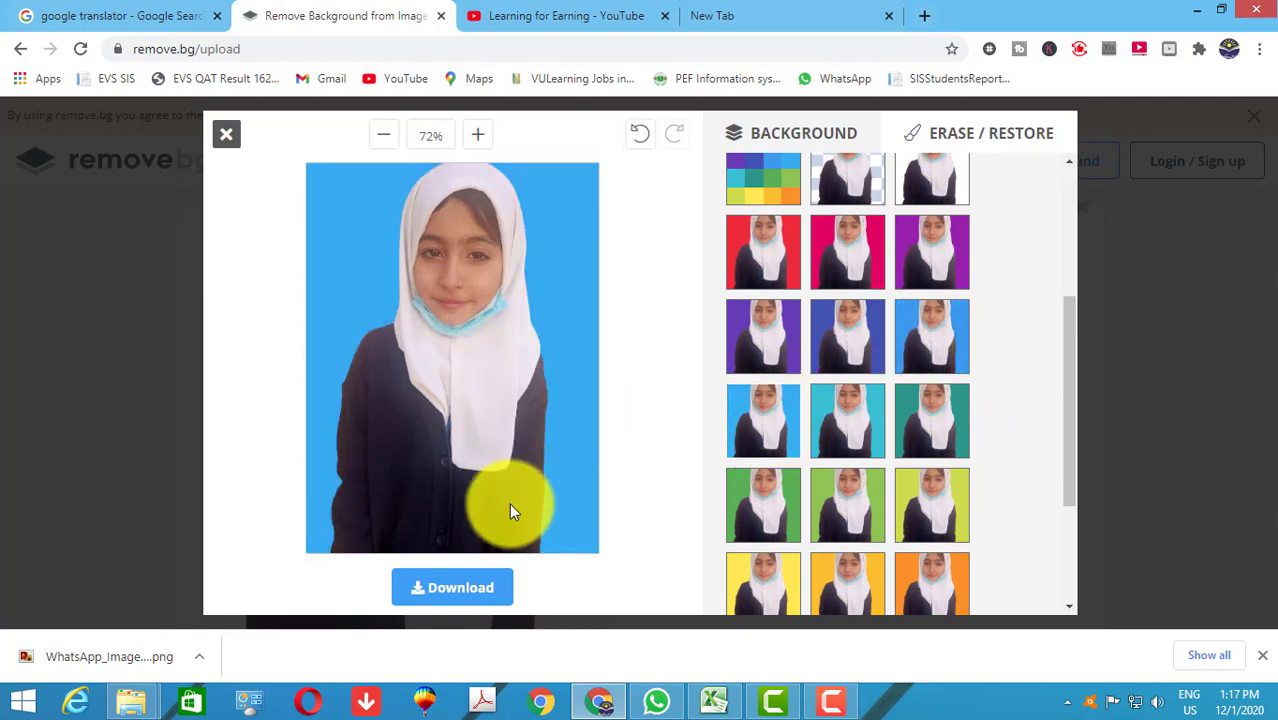
Download the blue-background 12.22.19 PM image to the computer
{"action": "left_click", "coordinate": [451, 590]}
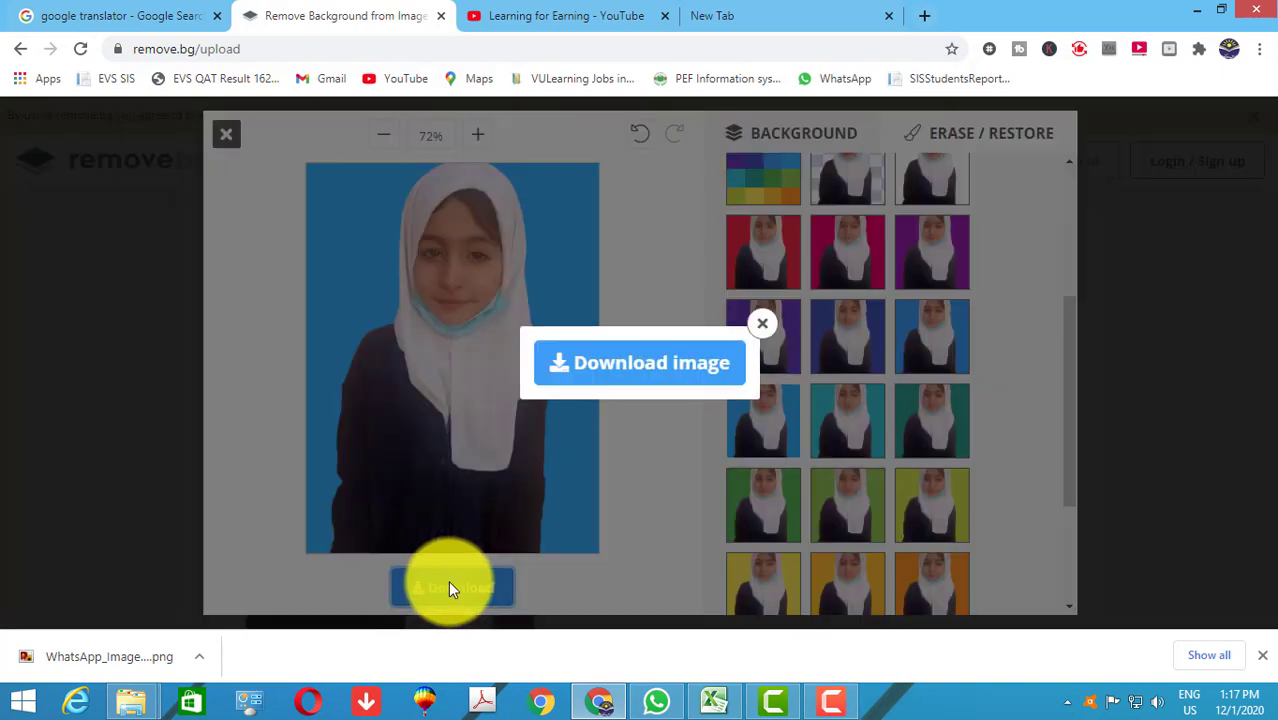
{"action": "left_click", "coordinate": [626, 364]}
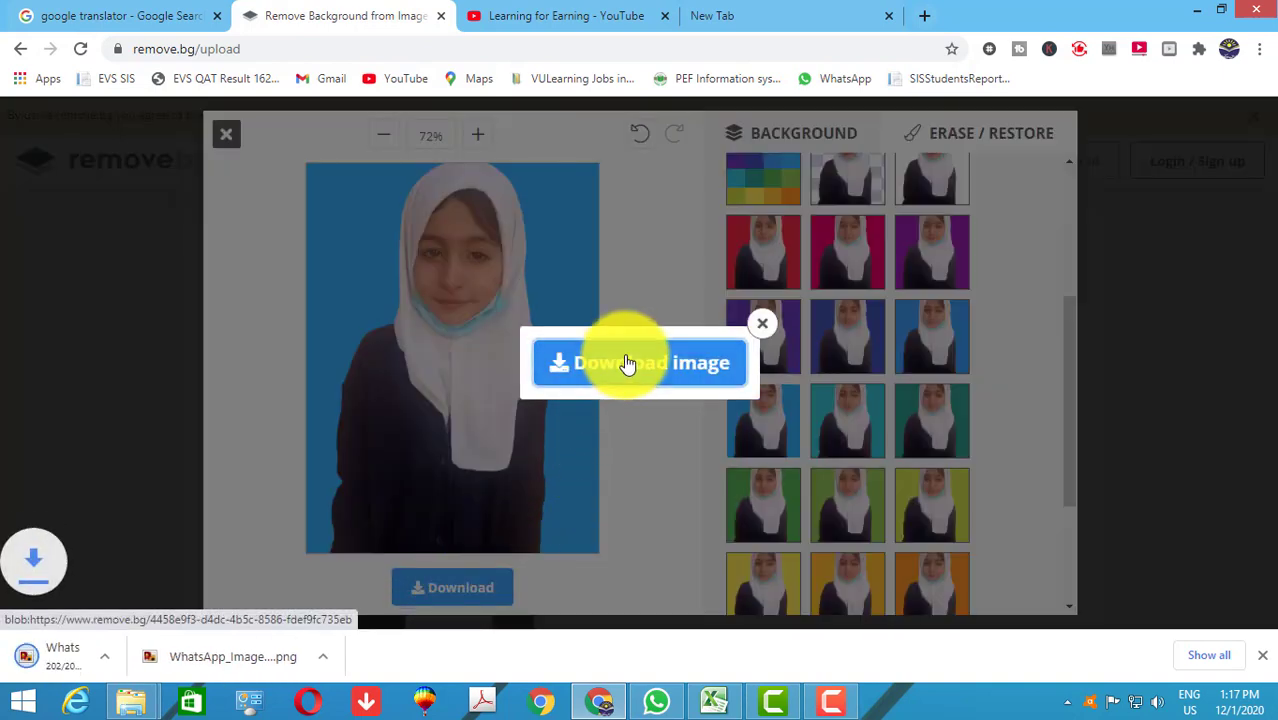
{"action": "left_click", "coordinate": [142, 712]}
Open the downloaded 12.22.19 PM blue-background photo from Downloads with Photos
{"action": "left_click", "coordinate": [115, 630]}
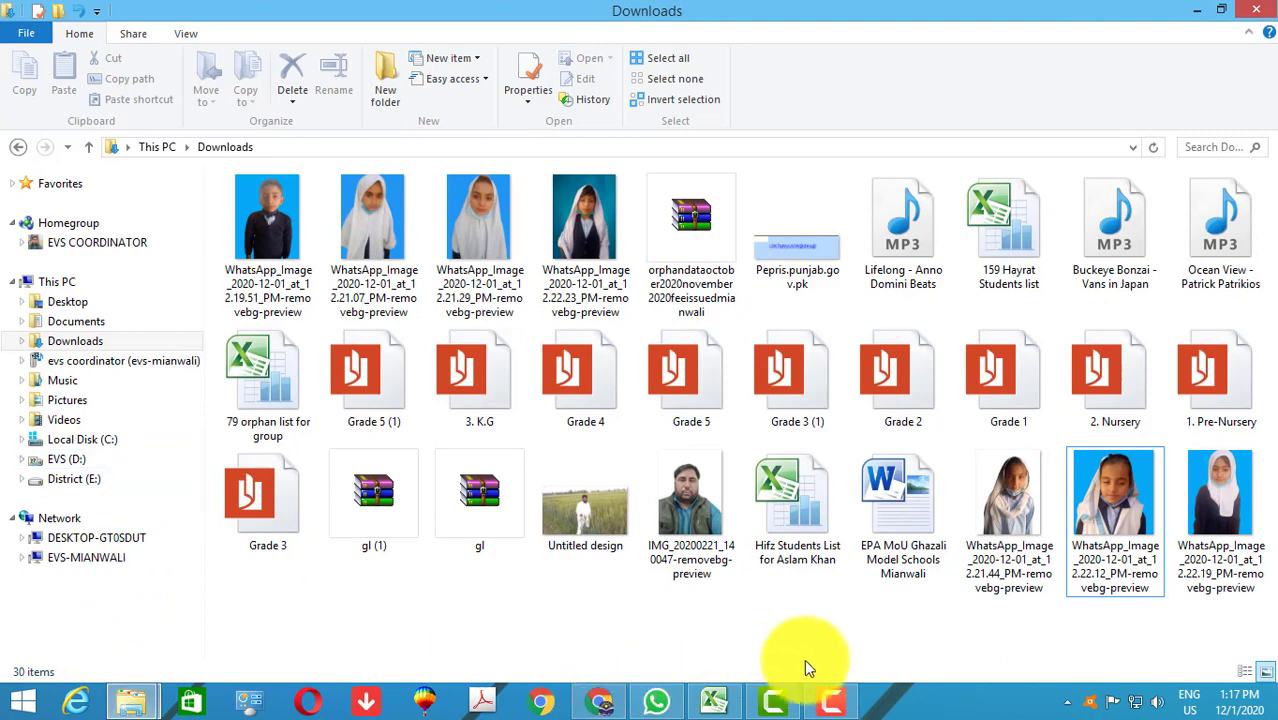
{"action": "left_click", "coordinate": [1222, 505]}
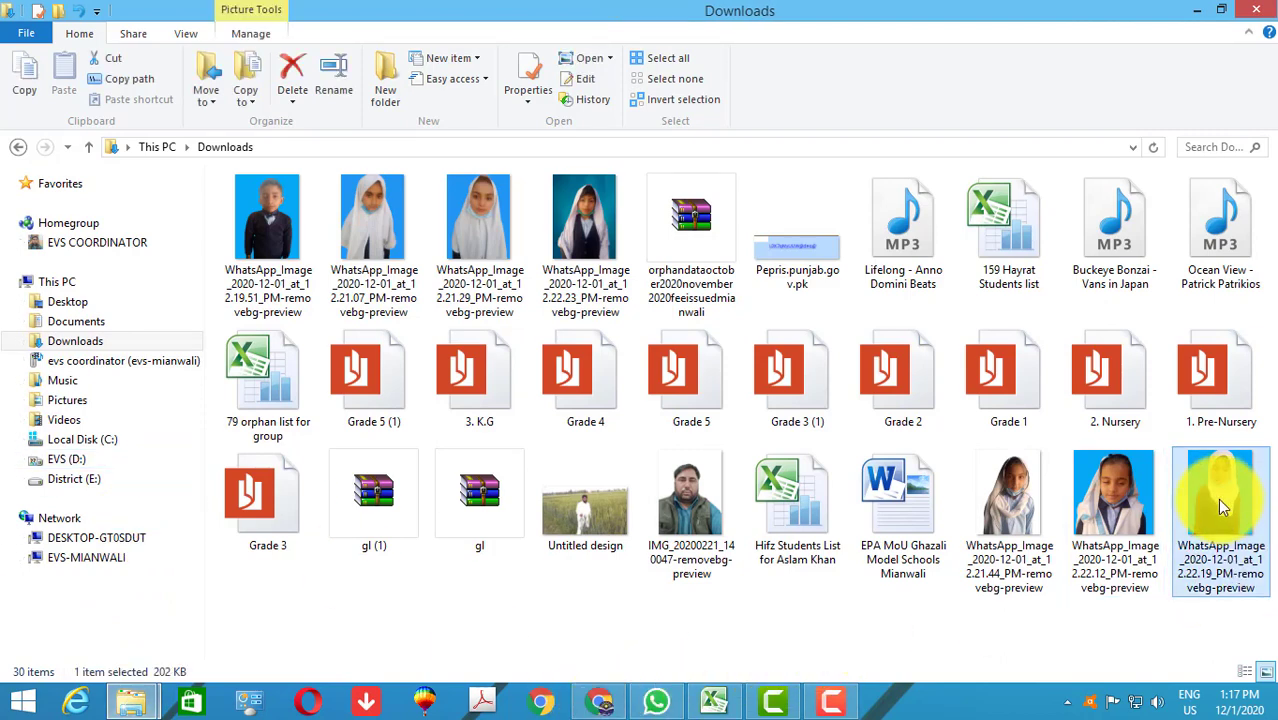
{"action": "right_click", "coordinate": [1220, 505]}
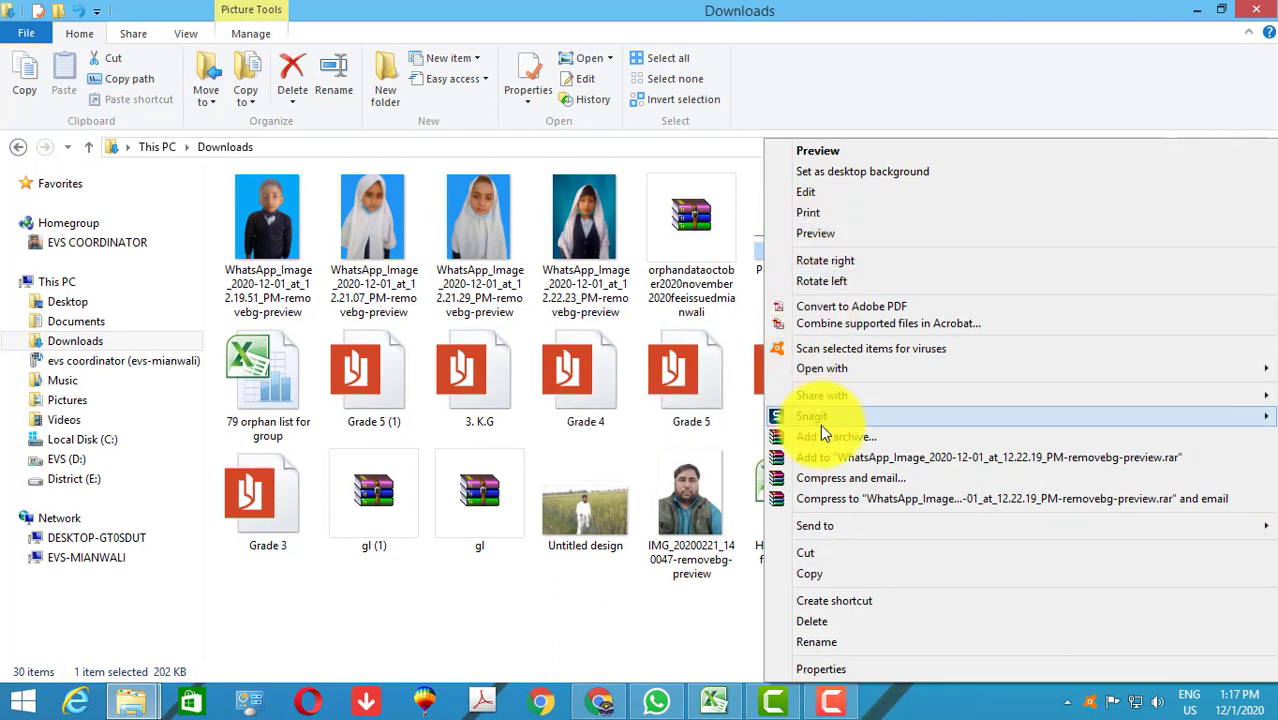
{"action": "mouse_move", "coordinate": [822, 368]}
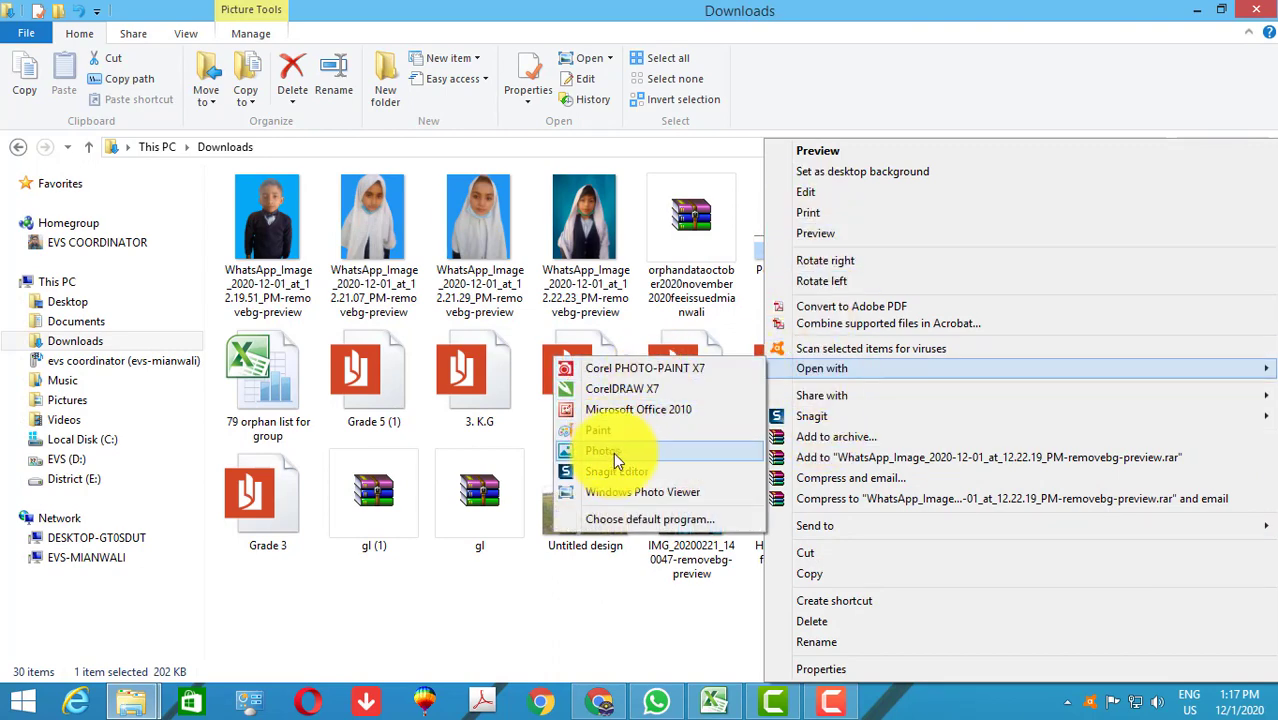
{"action": "left_click", "coordinate": [617, 455]}
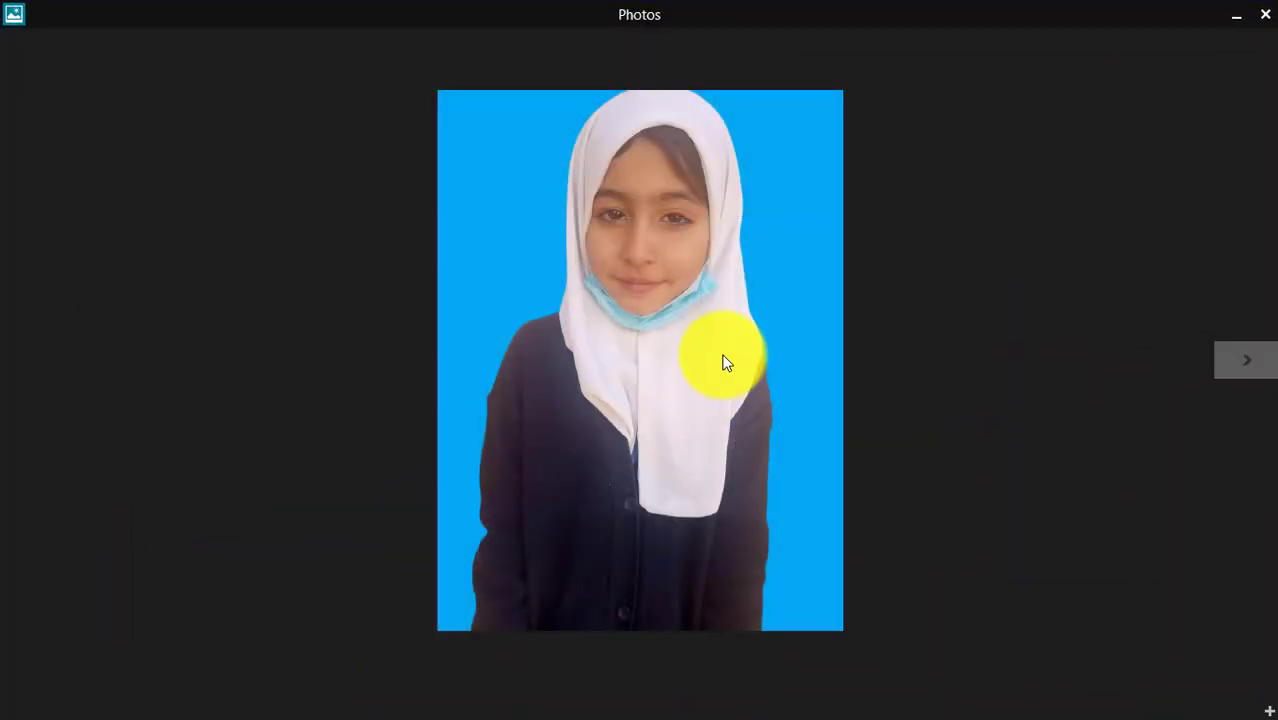
Crop the 12.22.19 PM photo to frame the girl's head and shoulders
{"action": "right_click", "coordinate": [726, 362]}
{"action": "left_click", "coordinate": [1138, 663]}
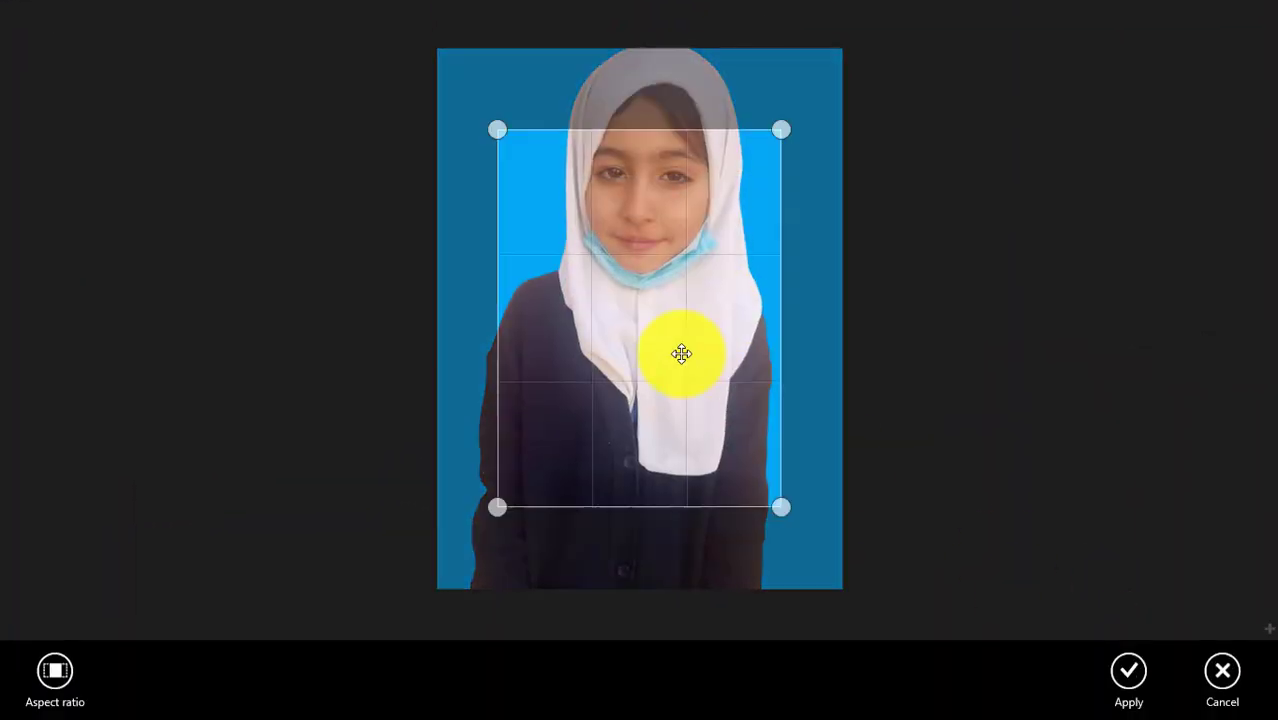
{"action": "left_click_drag", "start_coordinate": [681, 354], "coordinate": [673, 433]}
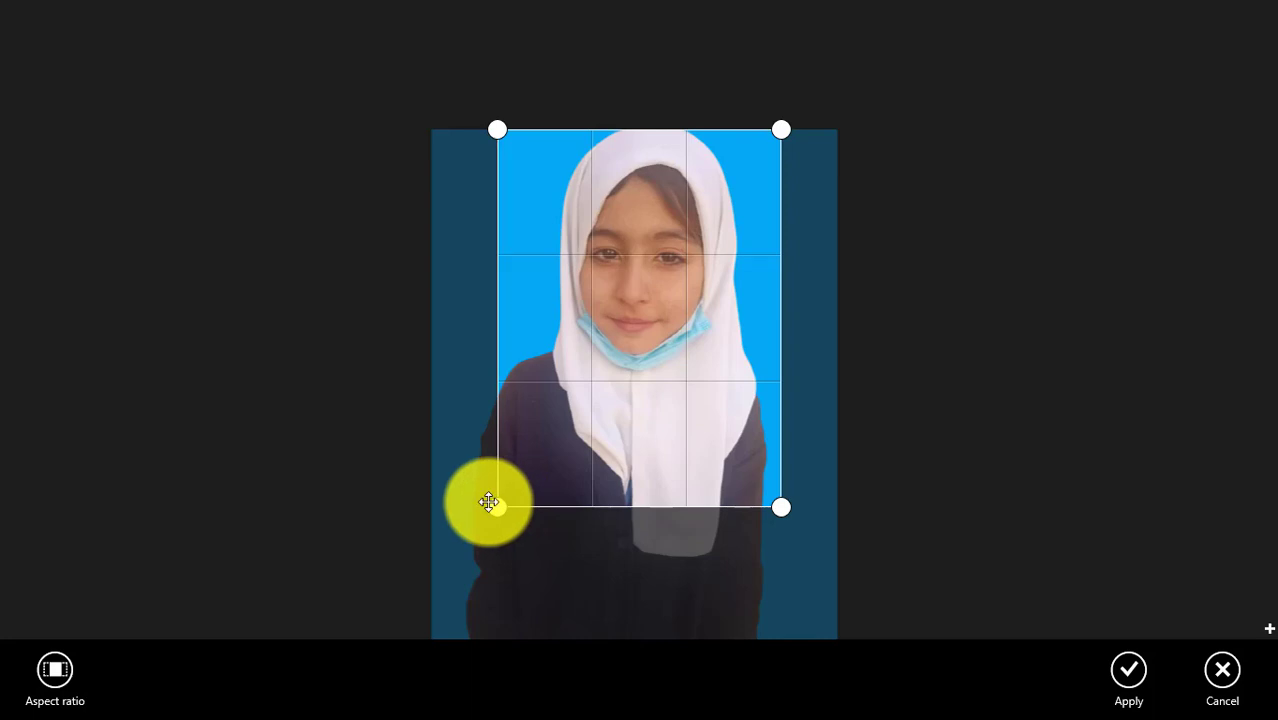
{"action": "left_click_drag", "start_coordinate": [495, 509], "coordinate": [482, 482]}
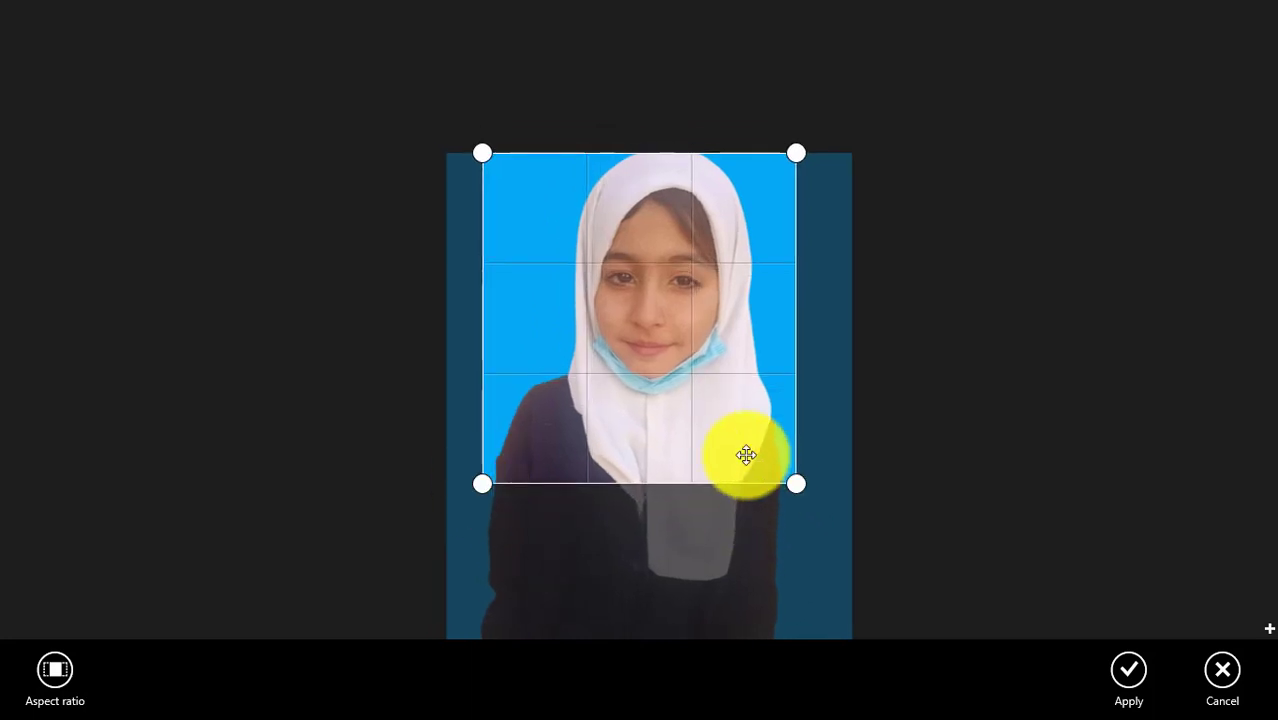
{"action": "mouse_move", "coordinate": [721, 457]}
{"action": "left_mouse_down"}
{"action": "mouse_move", "coordinate": [715, 466]}
{"action": "mouse_move", "coordinate": [739, 468]}
{"action": "left_mouse_up"}
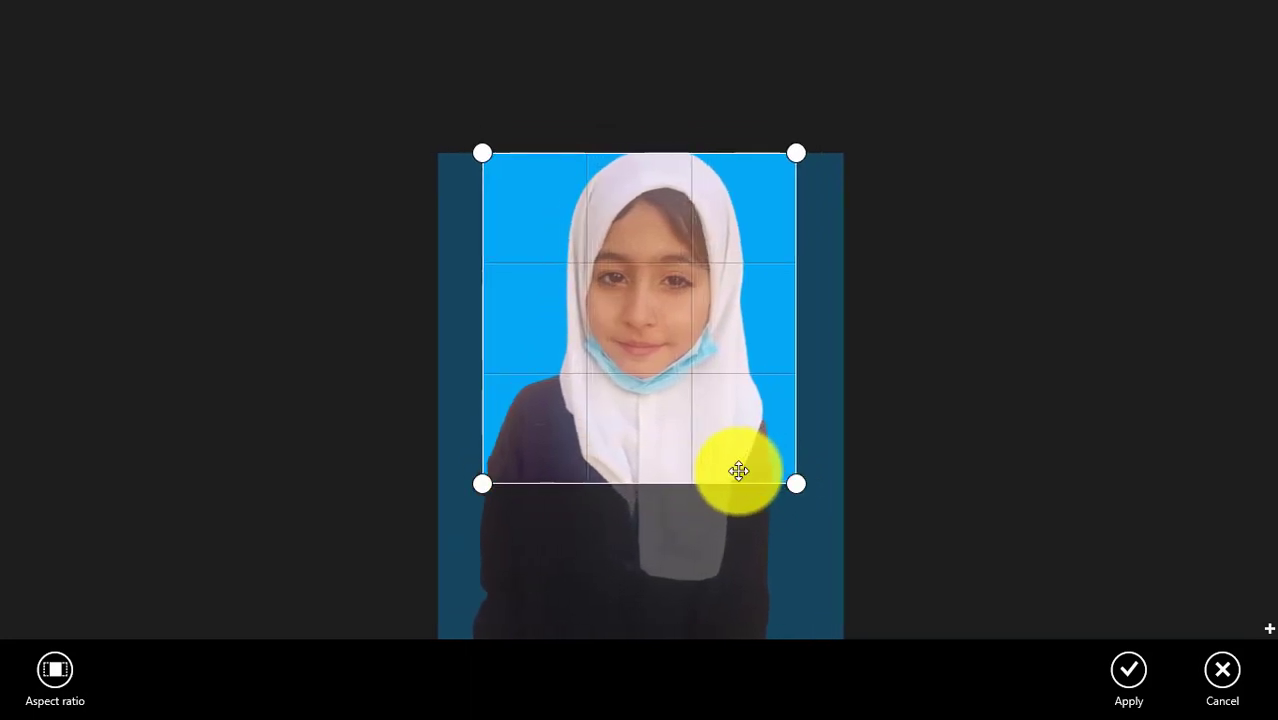
Apply the crop, overwrite the original file, and close Photos
{"action": "left_click", "coordinate": [1136, 667]}
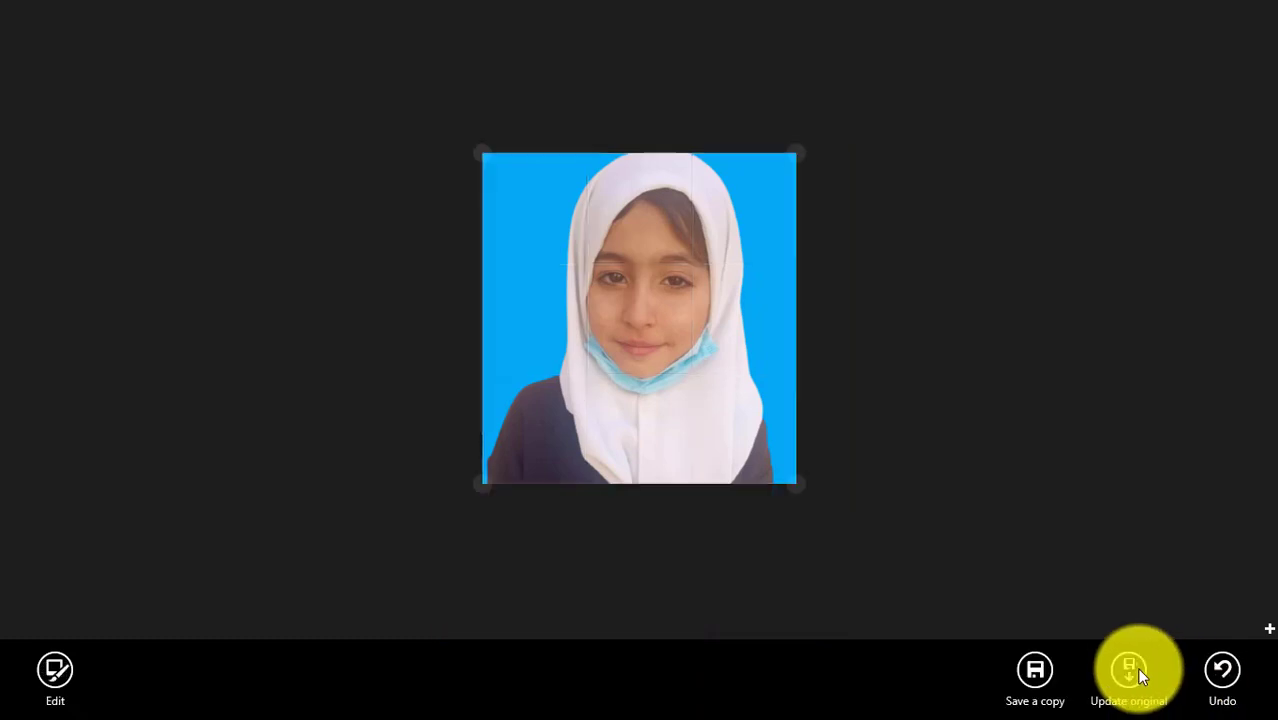
{"action": "left_click", "coordinate": [1131, 667]}
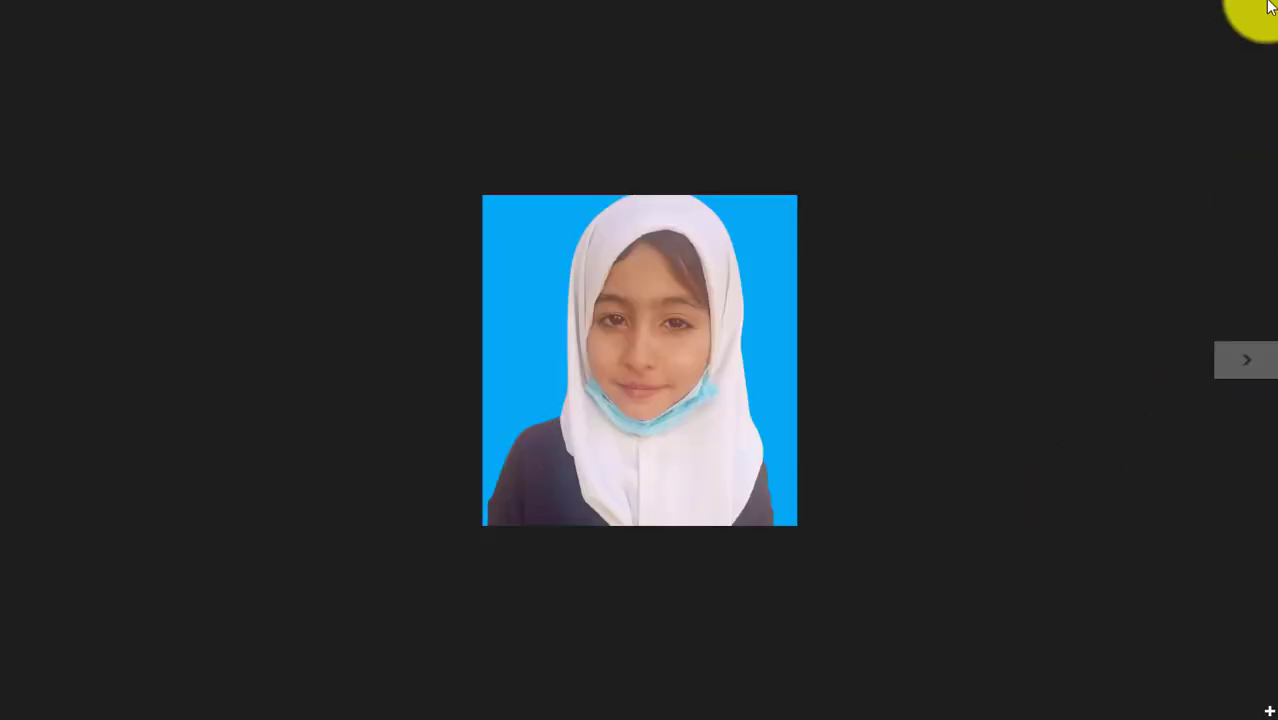
{"action": "left_click", "coordinate": [1254, 10]}
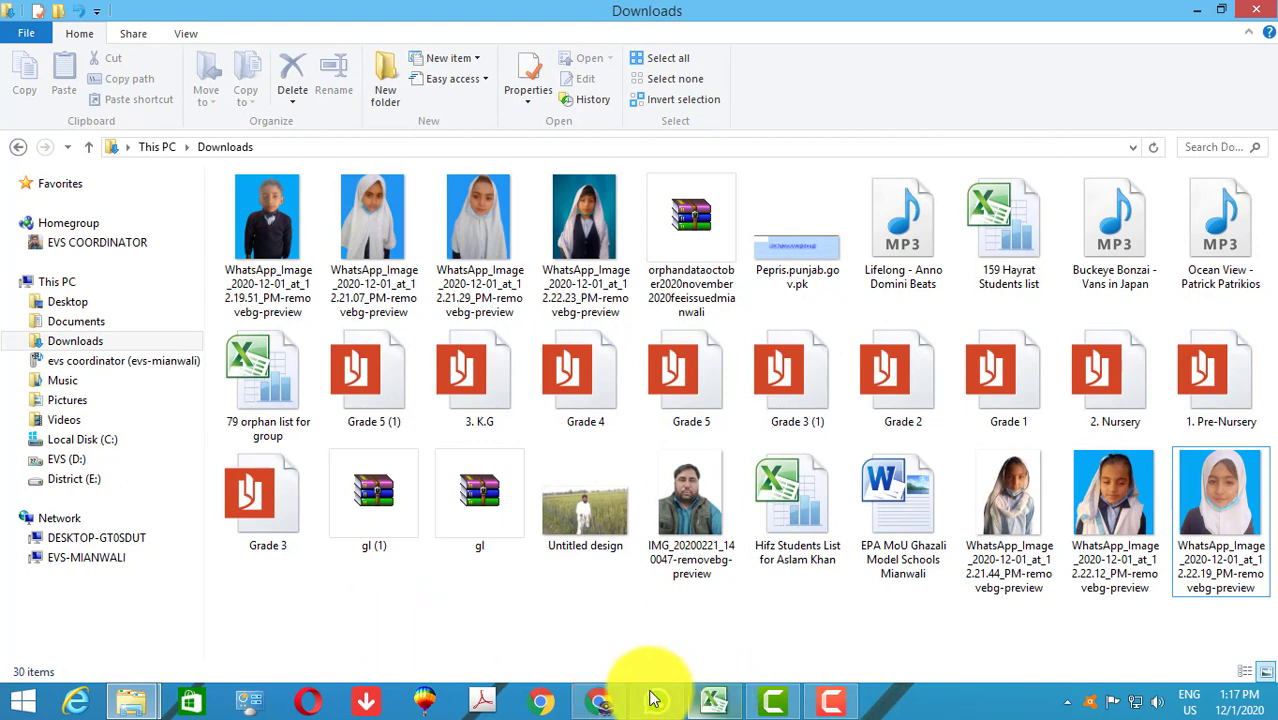
Return to remove.bg in Chrome, dismissing the download prompt and closing the editor
{"action": "left_click", "coordinate": [600, 695]}
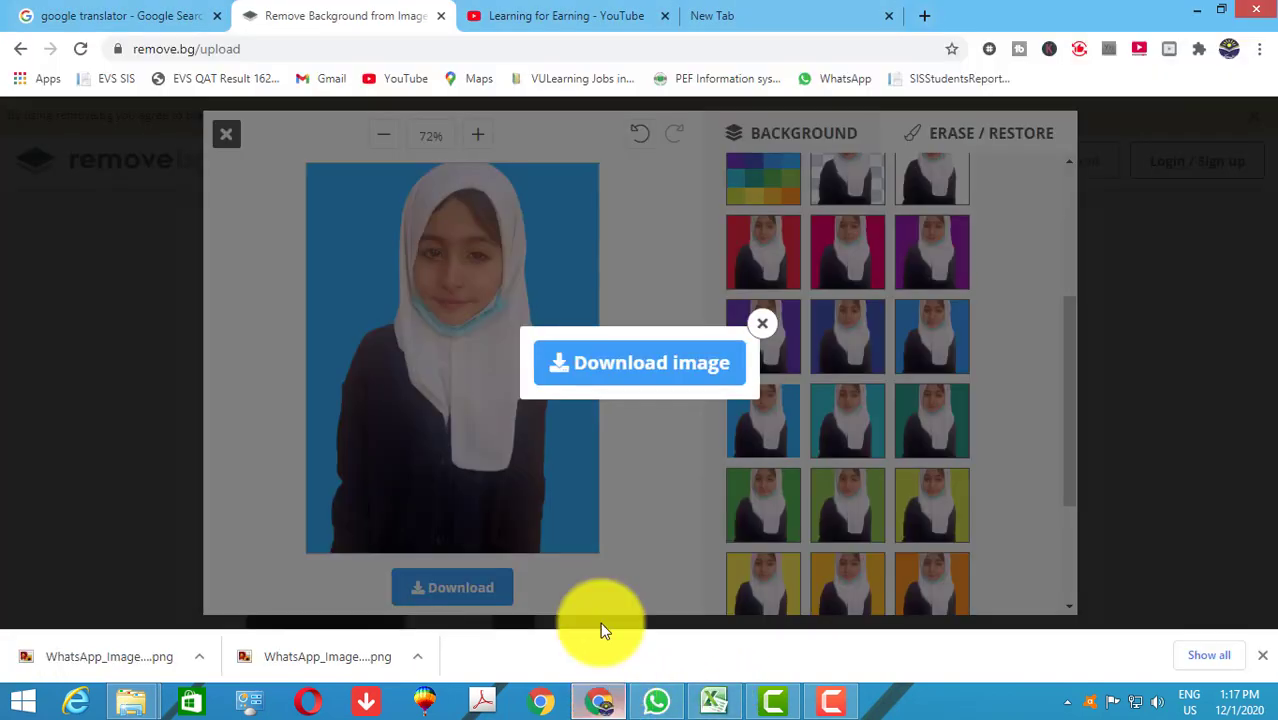
{"action": "left_click", "coordinate": [762, 323]}
{"action": "left_click", "coordinate": [224, 137]}
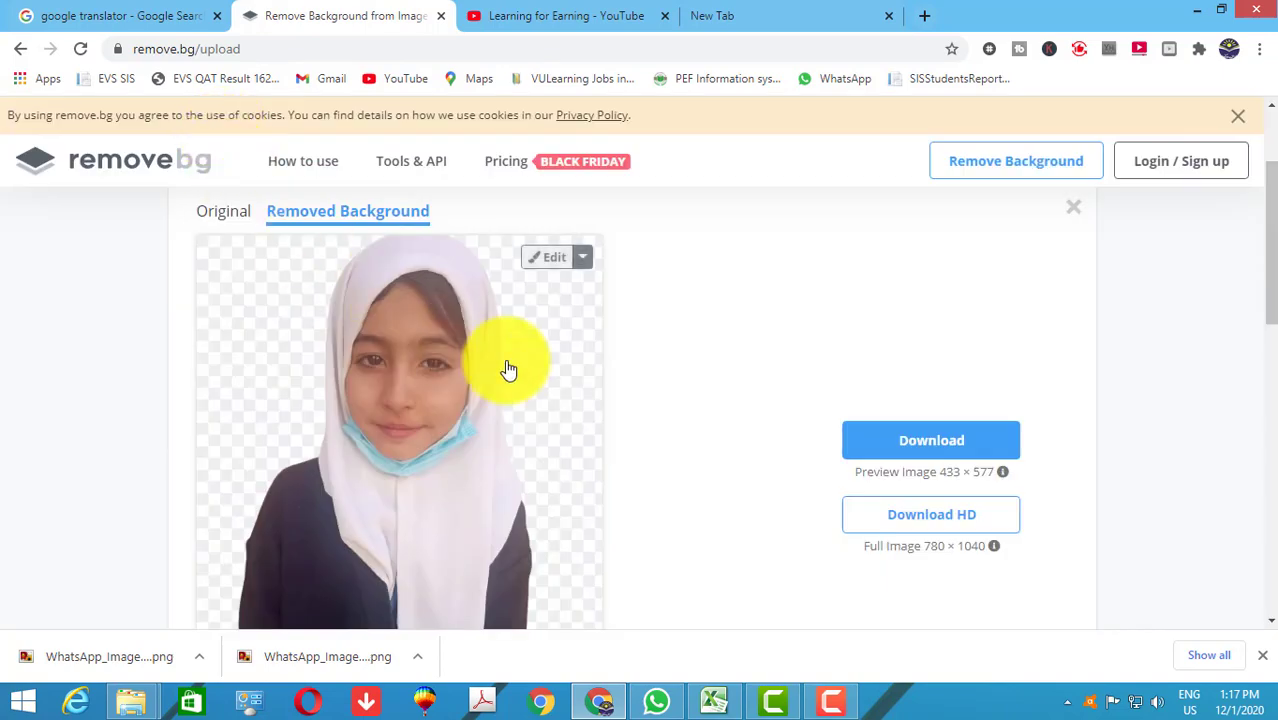
{"action": "scroll", "coordinate": [545, 365], "scroll_direction": "up", "scroll_amount": 2}
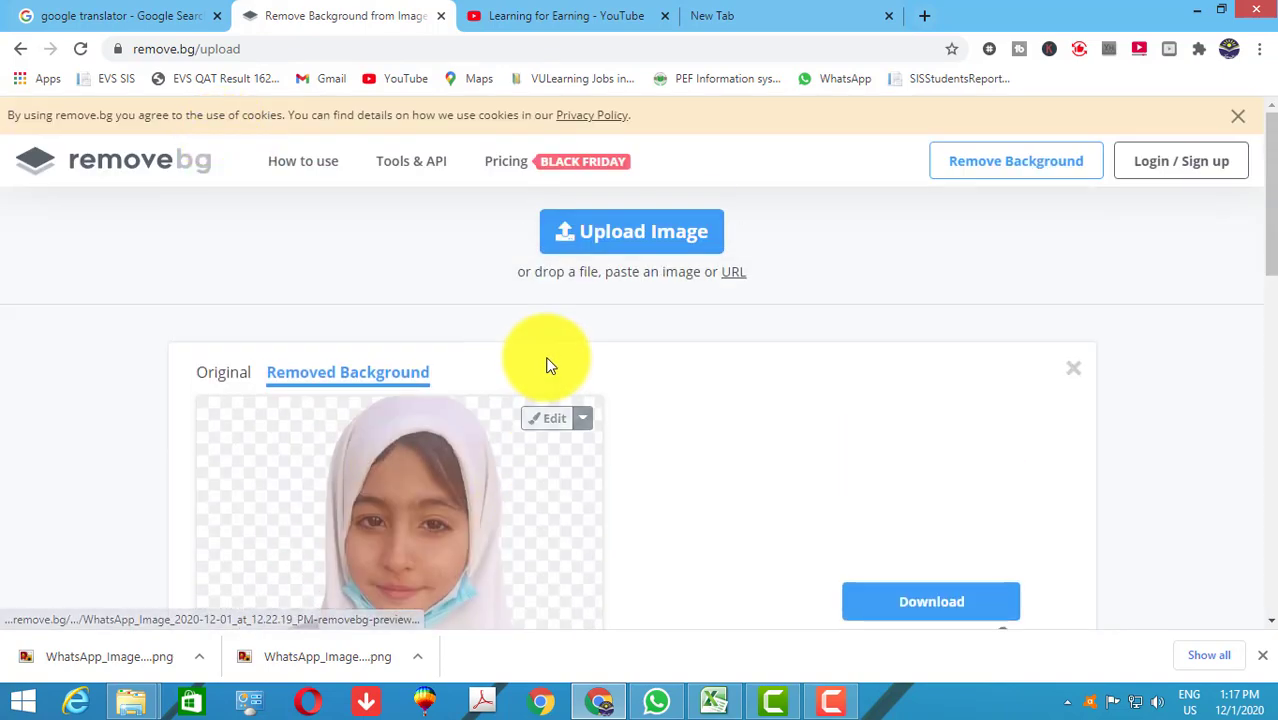
Upload 'Untitled design' from the Downloads folder to remove.bg
{"action": "left_click", "coordinate": [639, 256]}
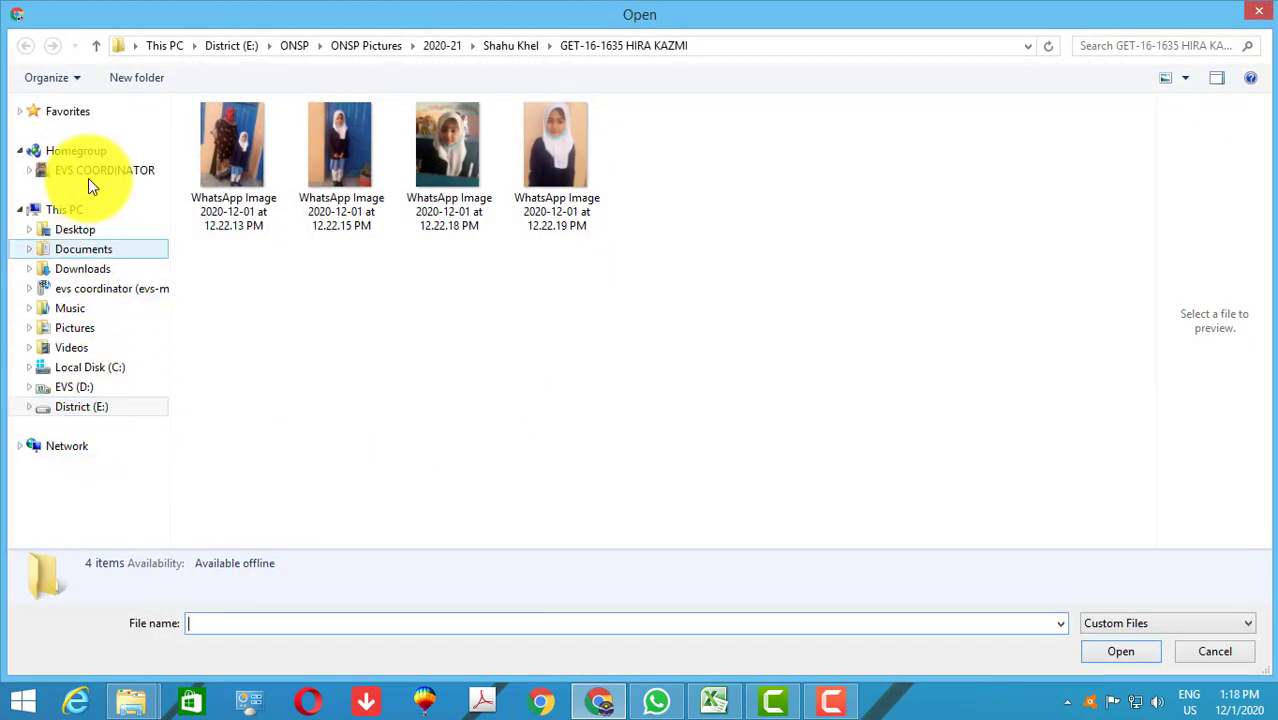
{"action": "left_click", "coordinate": [75, 272]}
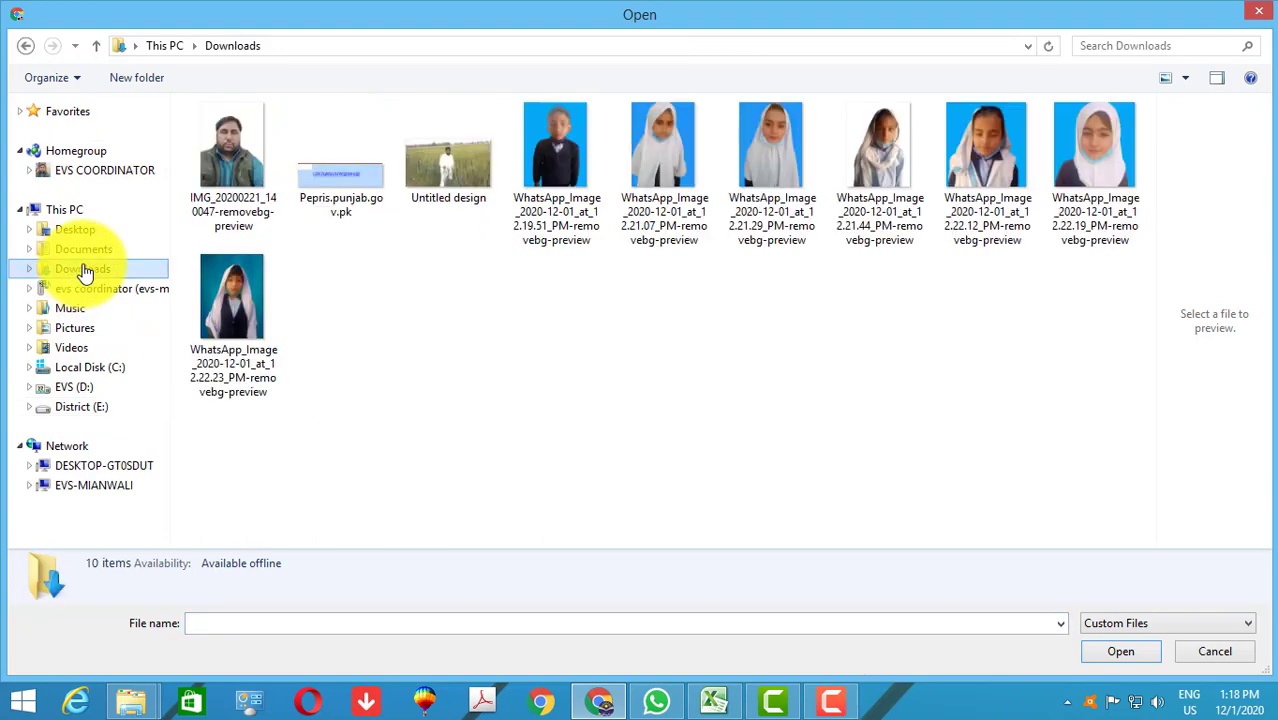
{"action": "left_click", "coordinate": [435, 152]}
{"action": "left_click", "coordinate": [1113, 658]}
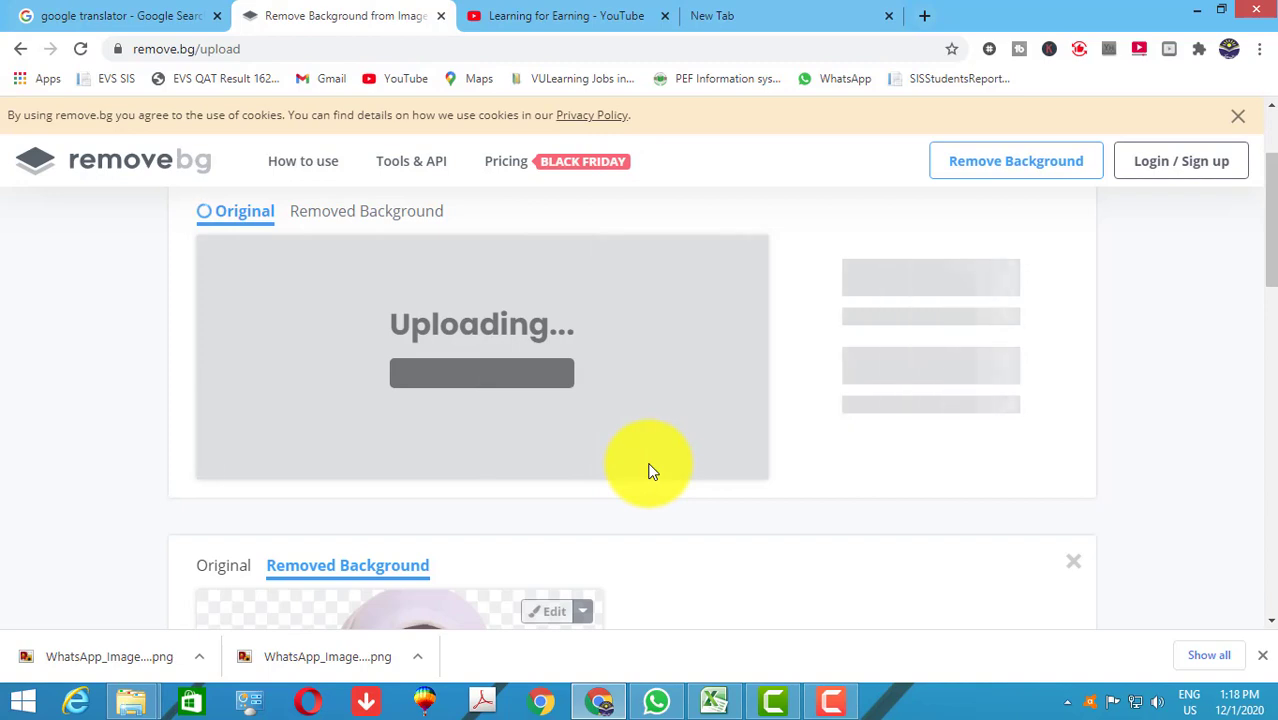
Once the man's cut-out result appears, open its Edit background editor
{"action": "scroll", "coordinate": [648, 470], "scroll_direction": "up", "scroll_amount": 2}
{"action": "scroll", "coordinate": [648, 470], "scroll_direction": "down", "scroll_amount": 1}
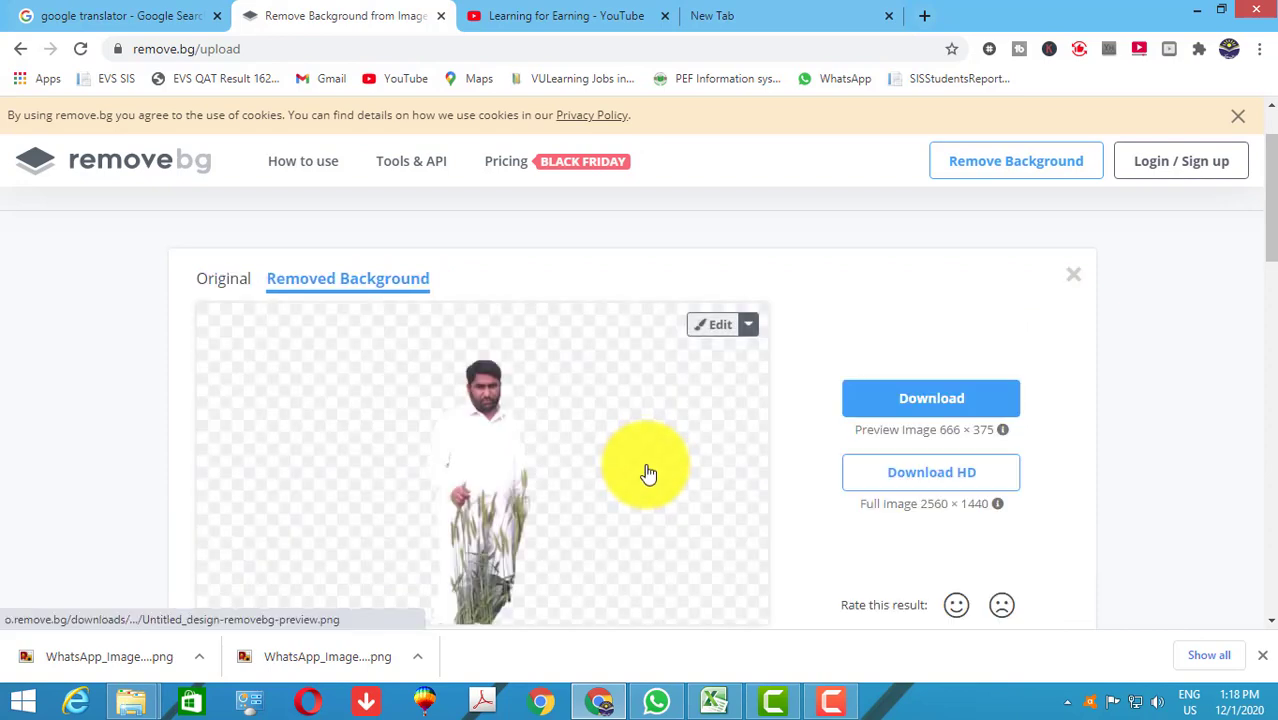
{"action": "scroll", "coordinate": [648, 470], "scroll_direction": "down", "scroll_amount": 1}
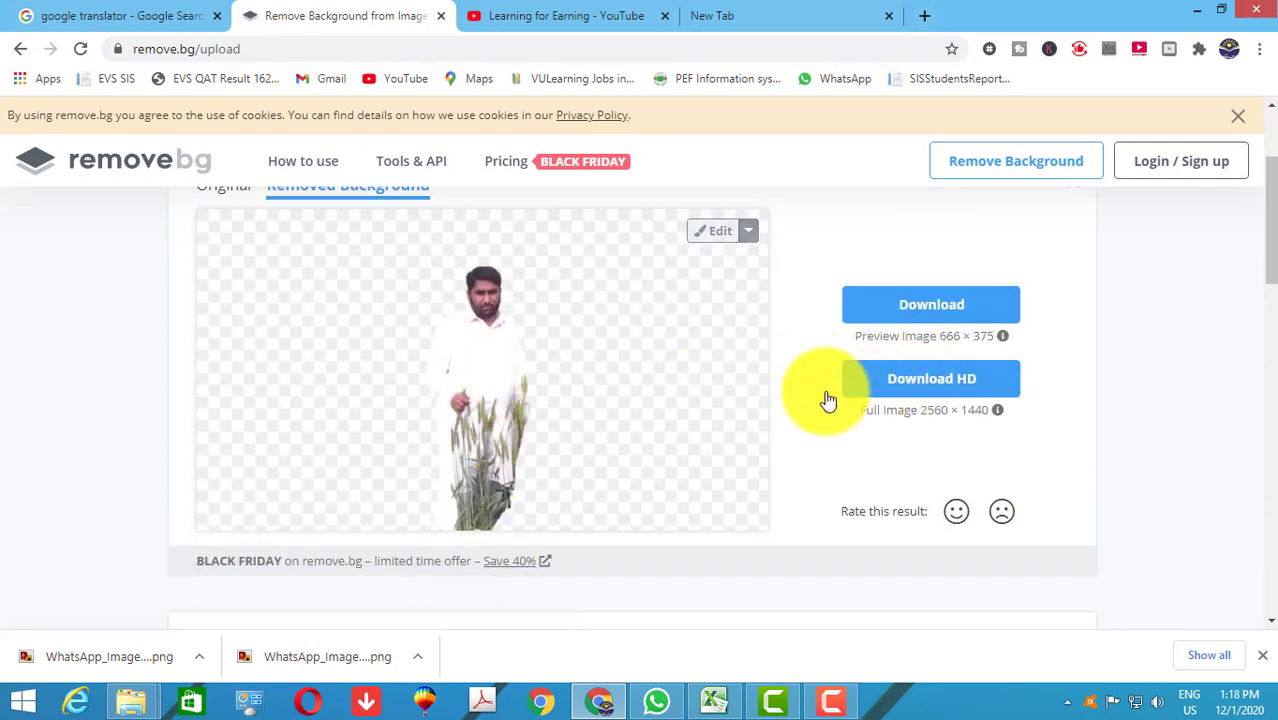
{"action": "left_click", "coordinate": [722, 232]}
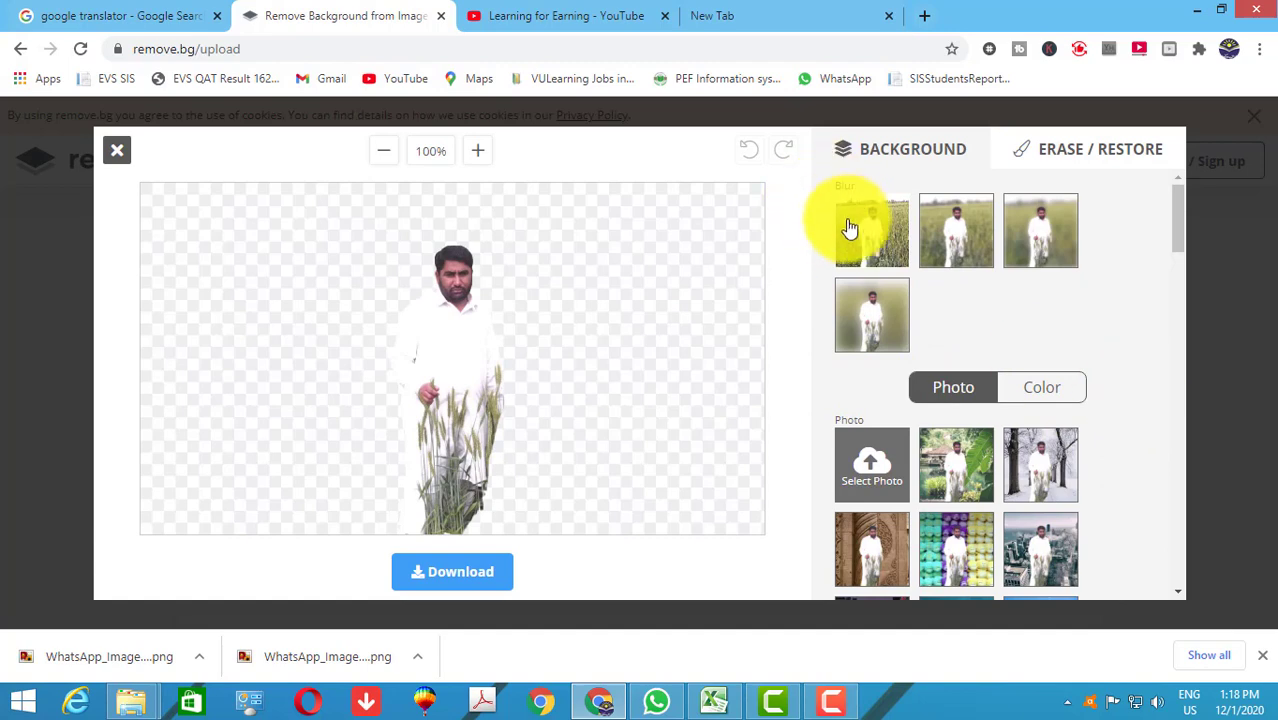
Browse the Photo backgrounds and try the hallway photo behind the man
{"action": "scroll", "coordinate": [923, 411], "scroll_direction": "down", "scroll_amount": 1}
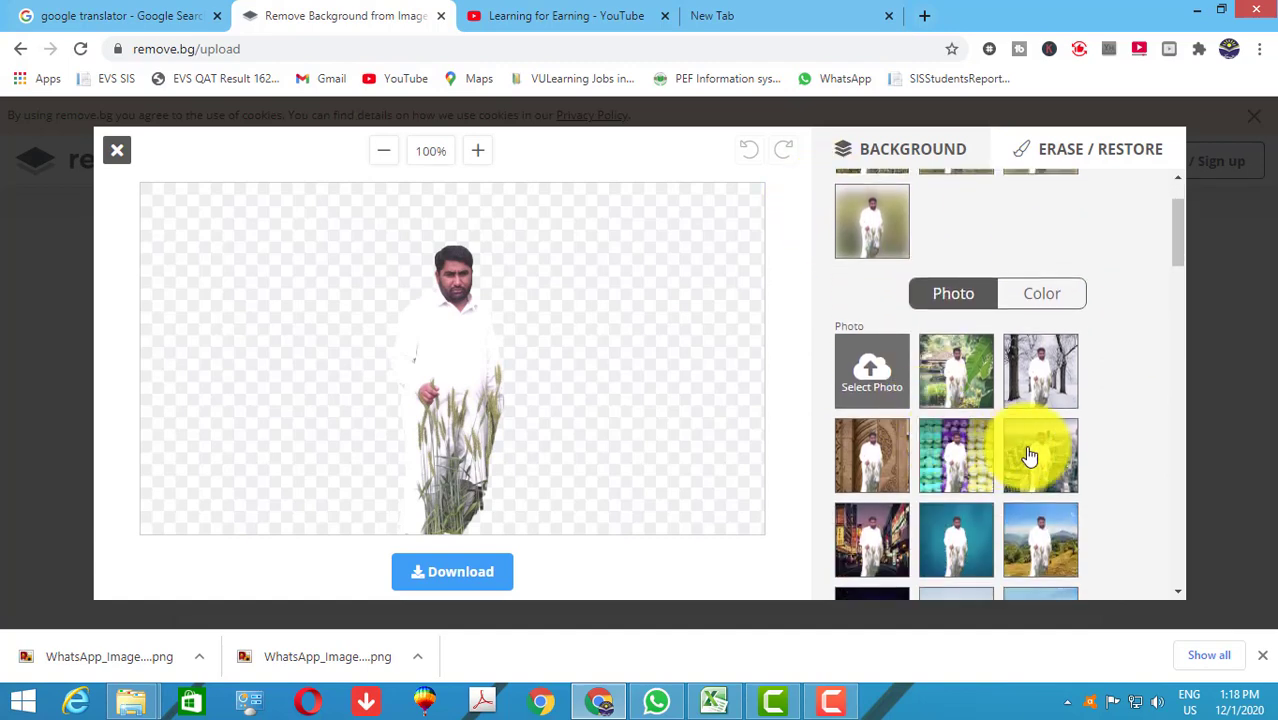
{"action": "scroll", "coordinate": [1035, 450], "scroll_direction": "down", "scroll_amount": 1}
{"action": "scroll", "coordinate": [1125, 457], "scroll_direction": "down", "scroll_amount": 1}
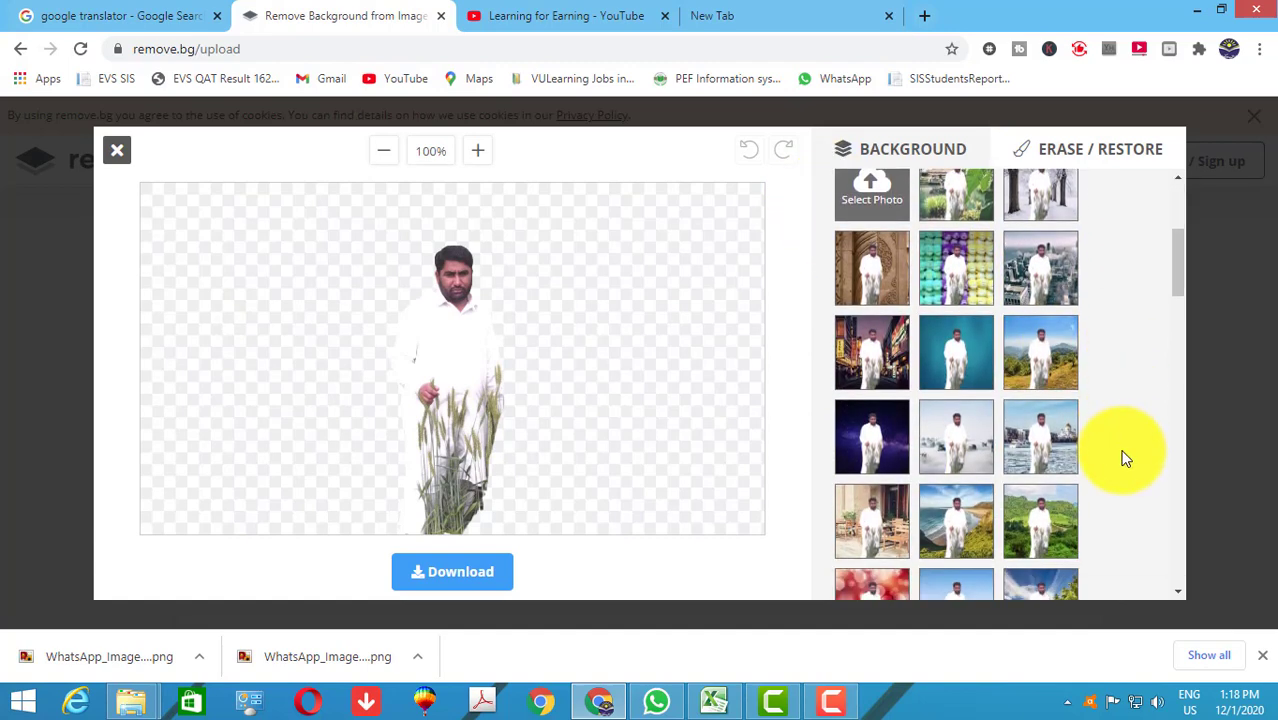
{"action": "scroll", "coordinate": [1124, 457], "scroll_direction": "down", "scroll_amount": 1}
{"action": "scroll", "coordinate": [1123, 458], "scroll_direction": "down", "scroll_amount": 1}
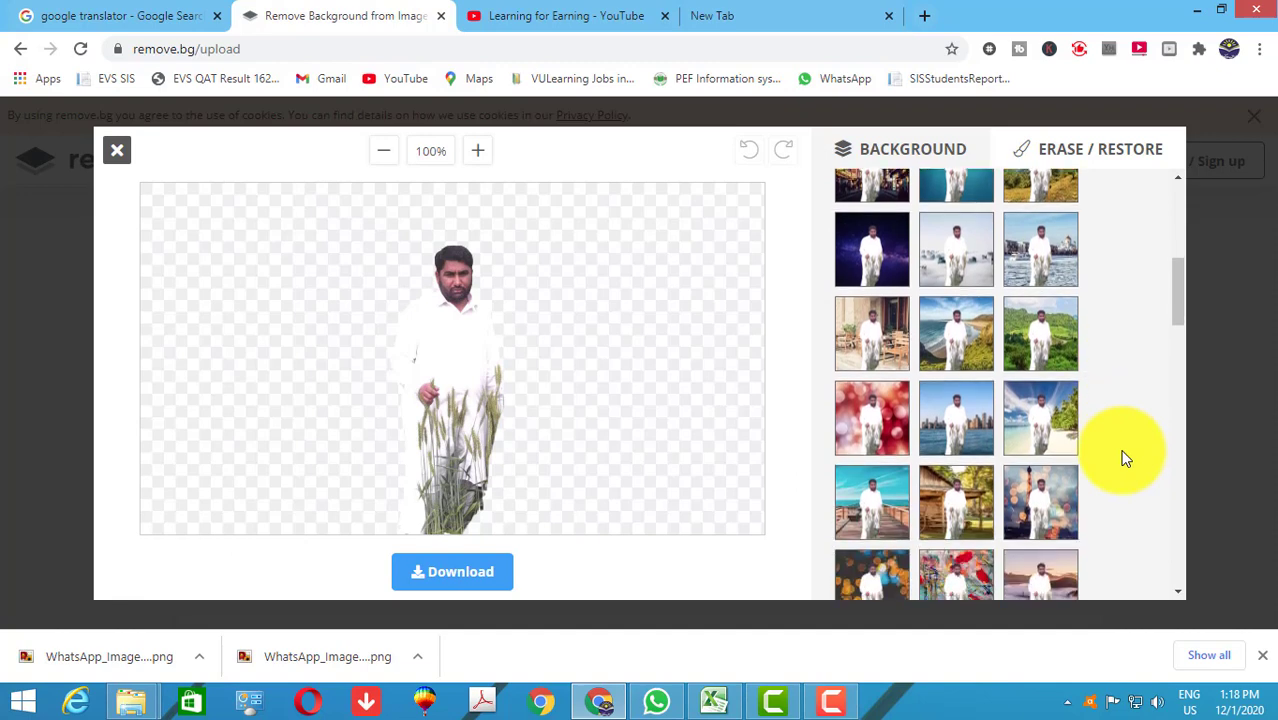
{"action": "scroll", "coordinate": [1123, 458], "scroll_direction": "down", "scroll_amount": 2}
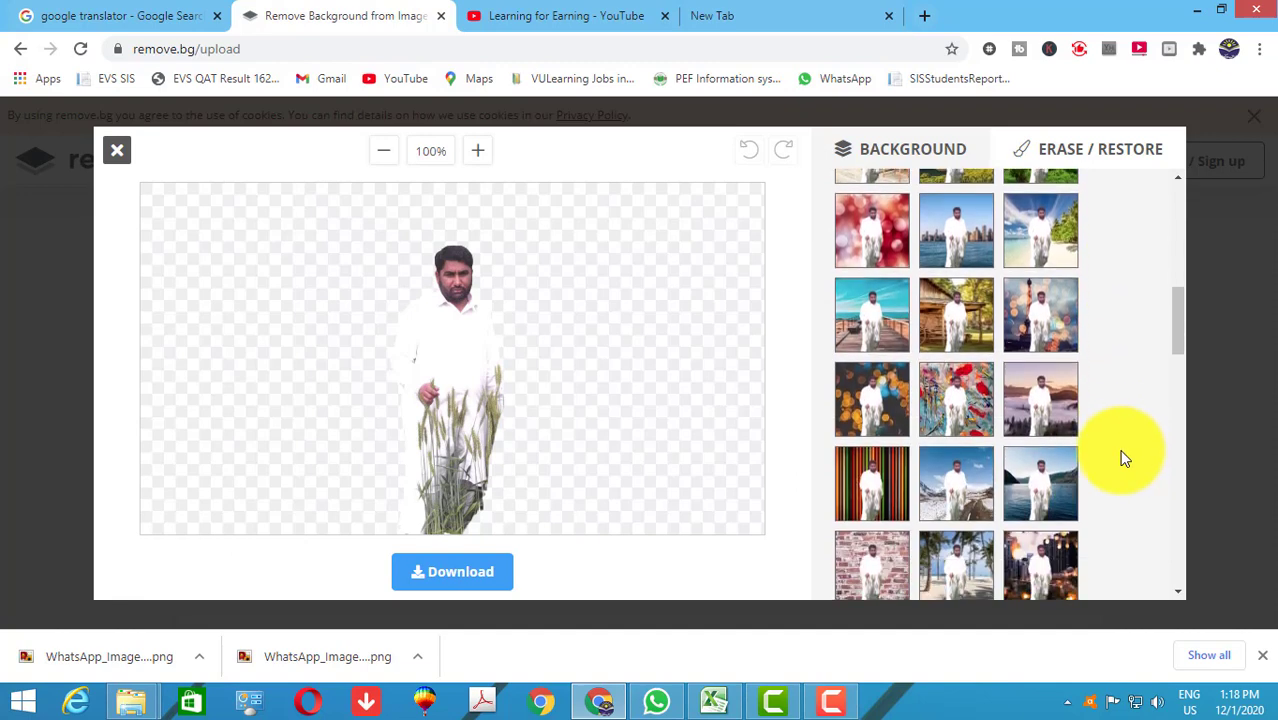
{"action": "scroll", "coordinate": [1123, 458], "scroll_direction": "down", "scroll_amount": 1}
{"action": "scroll", "coordinate": [1123, 458], "scroll_direction": "down", "scroll_amount": 1}
{"action": "scroll", "coordinate": [1123, 458], "scroll_direction": "down", "scroll_amount": 1}
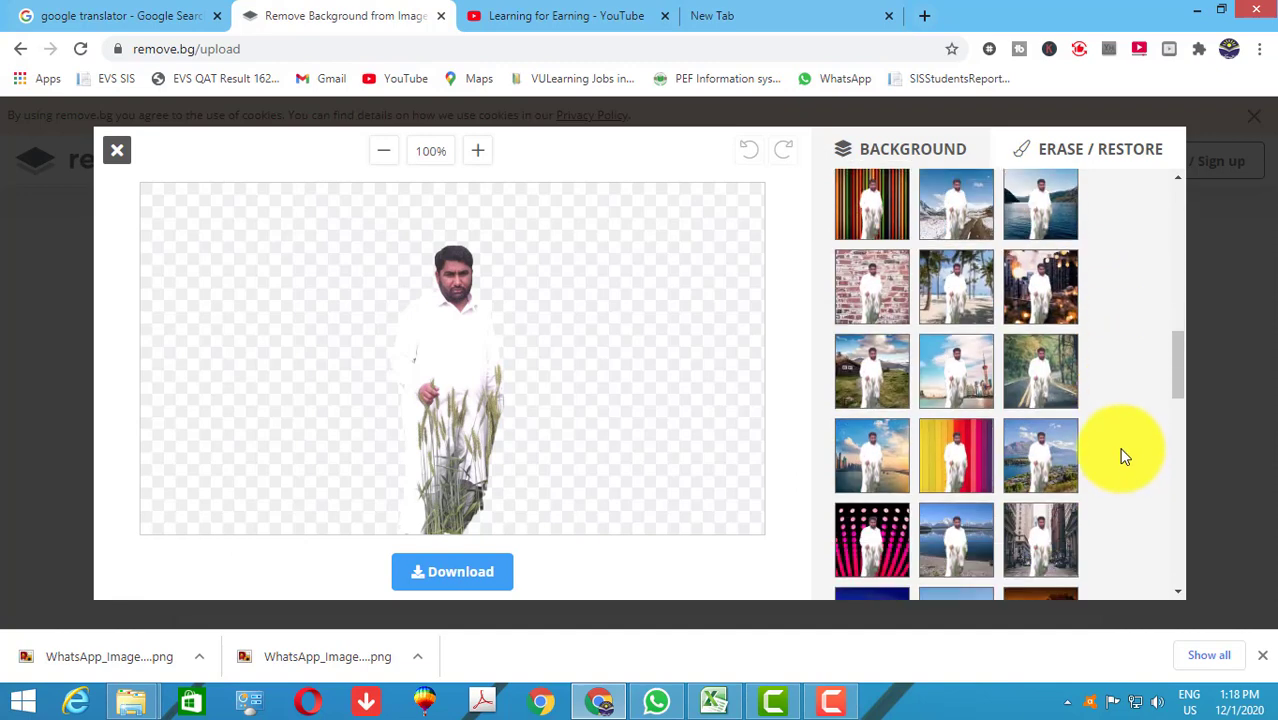
{"action": "scroll", "coordinate": [1123, 458], "scroll_direction": "down", "scroll_amount": 2}
{"action": "scroll", "coordinate": [1123, 456], "scroll_direction": "down", "scroll_amount": 2}
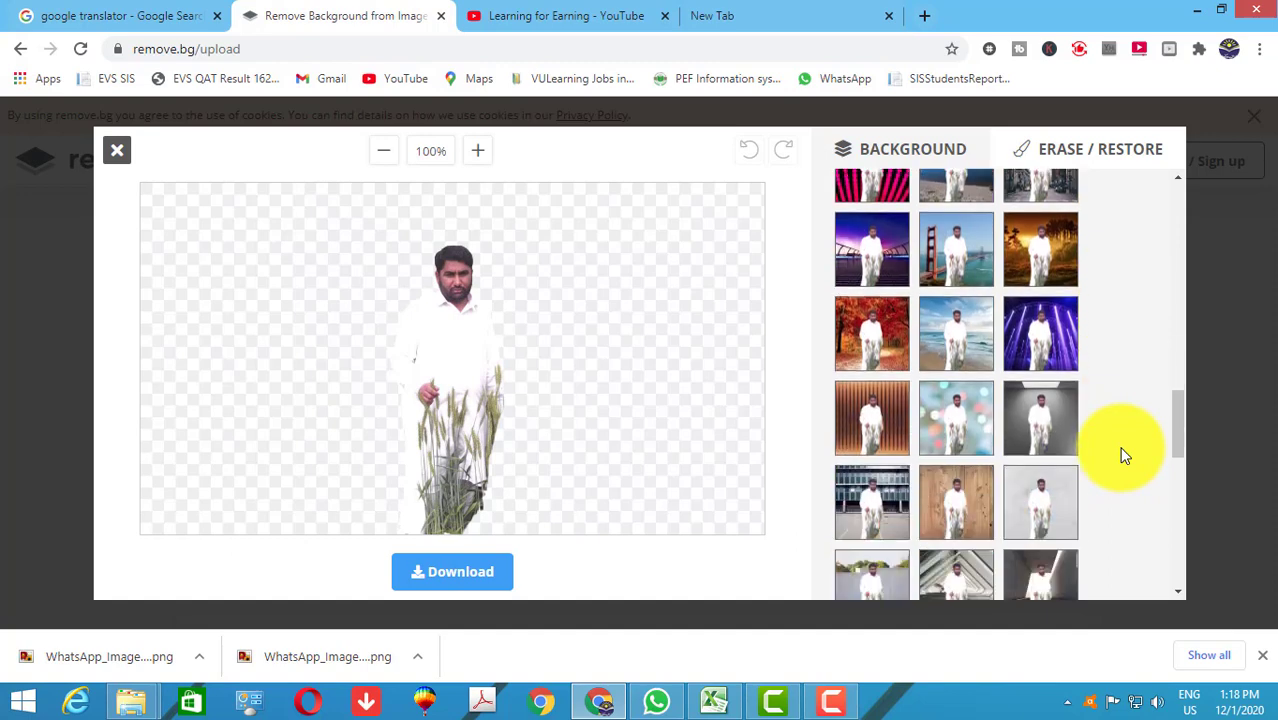
{"action": "scroll", "coordinate": [1123, 456], "scroll_direction": "down", "scroll_amount": 1}
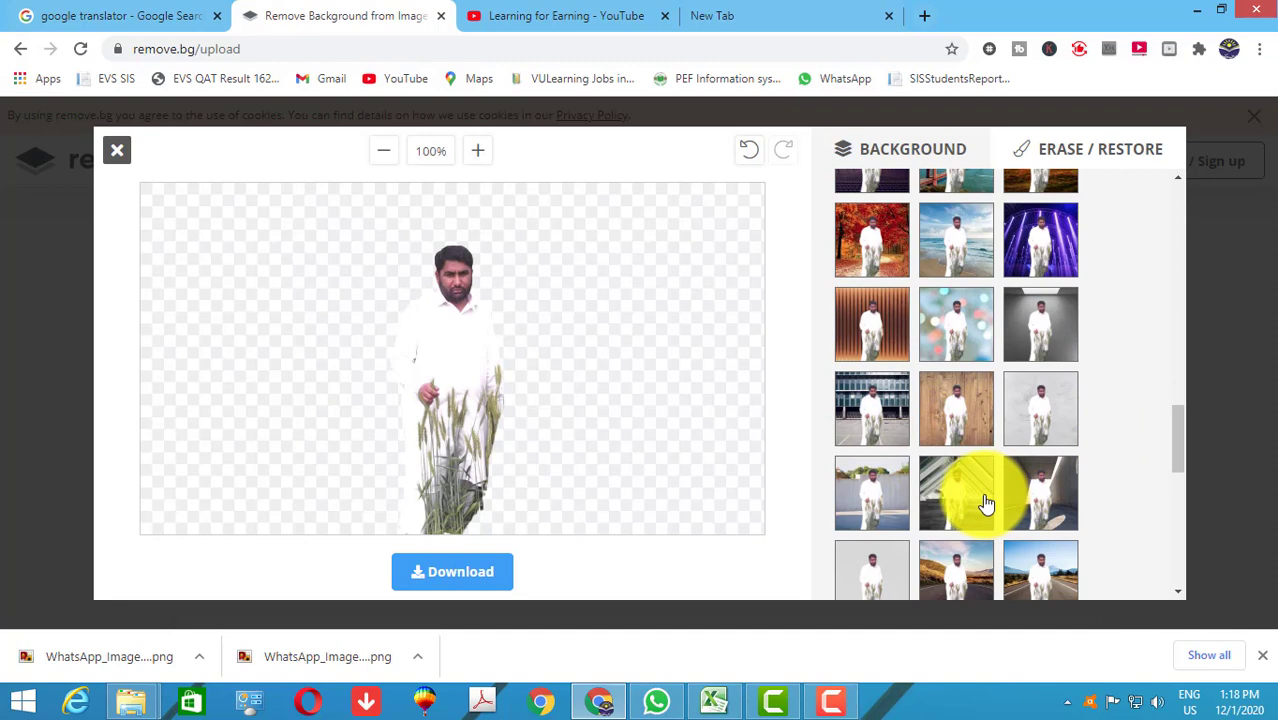
{"action": "left_click", "coordinate": [1015, 456]}
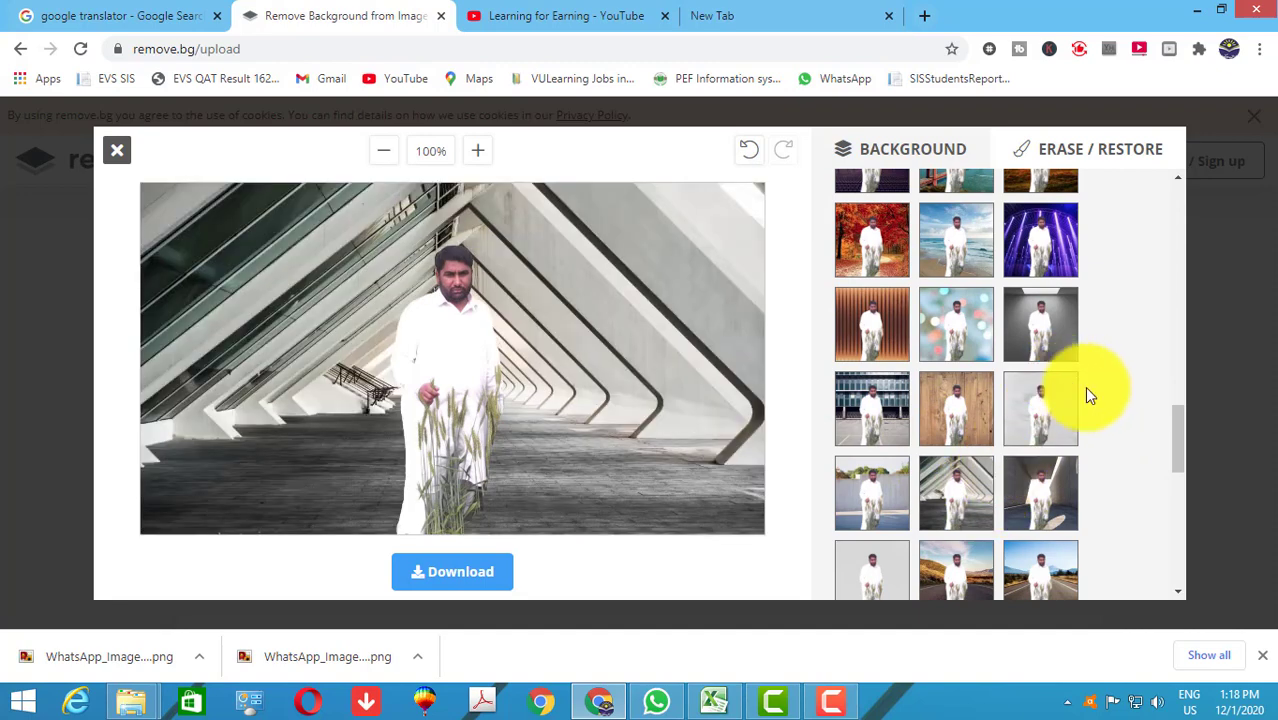
Replace the hallway with the green mountain landscape background
{"action": "scroll", "coordinate": [1085, 390], "scroll_direction": "up", "scroll_amount": 5}
{"action": "scroll", "coordinate": [1085, 405], "scroll_direction": "up", "scroll_amount": 2}
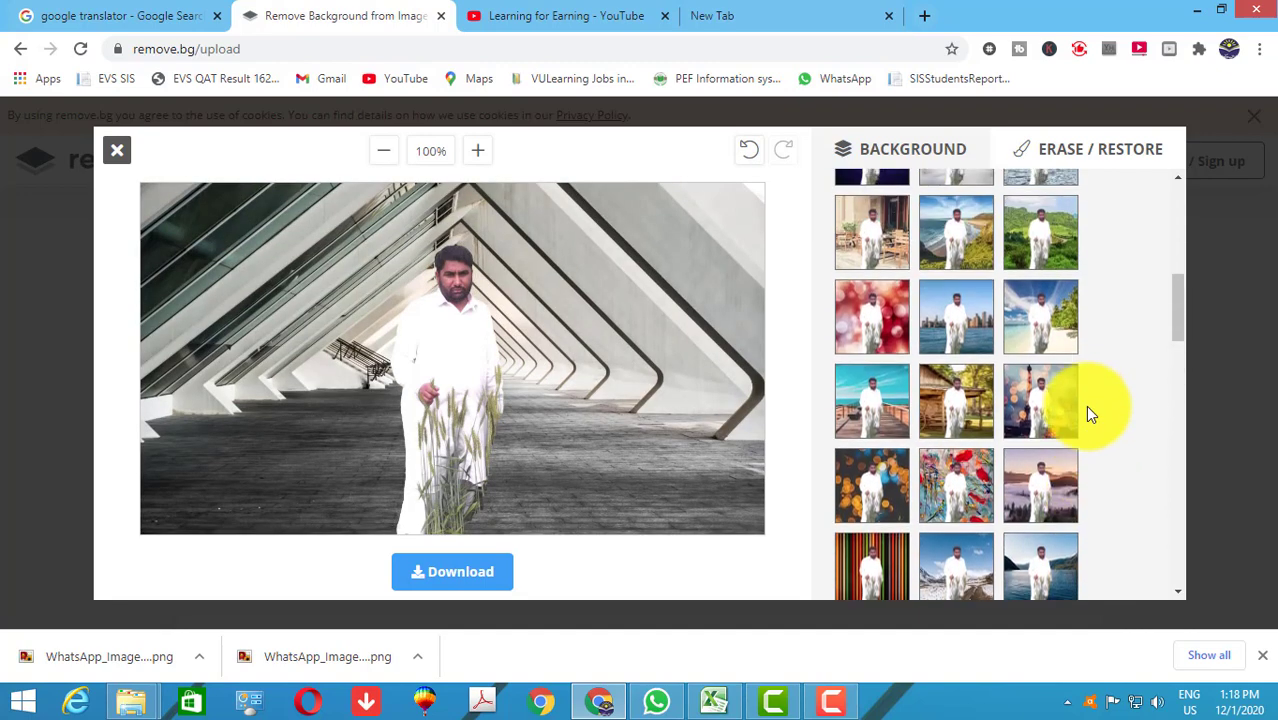
{"action": "scroll", "coordinate": [1085, 405], "scroll_direction": "up", "scroll_amount": 2}
{"action": "scroll", "coordinate": [1085, 405], "scroll_direction": "up", "scroll_amount": 2}
{"action": "left_click", "coordinate": [1054, 437]}
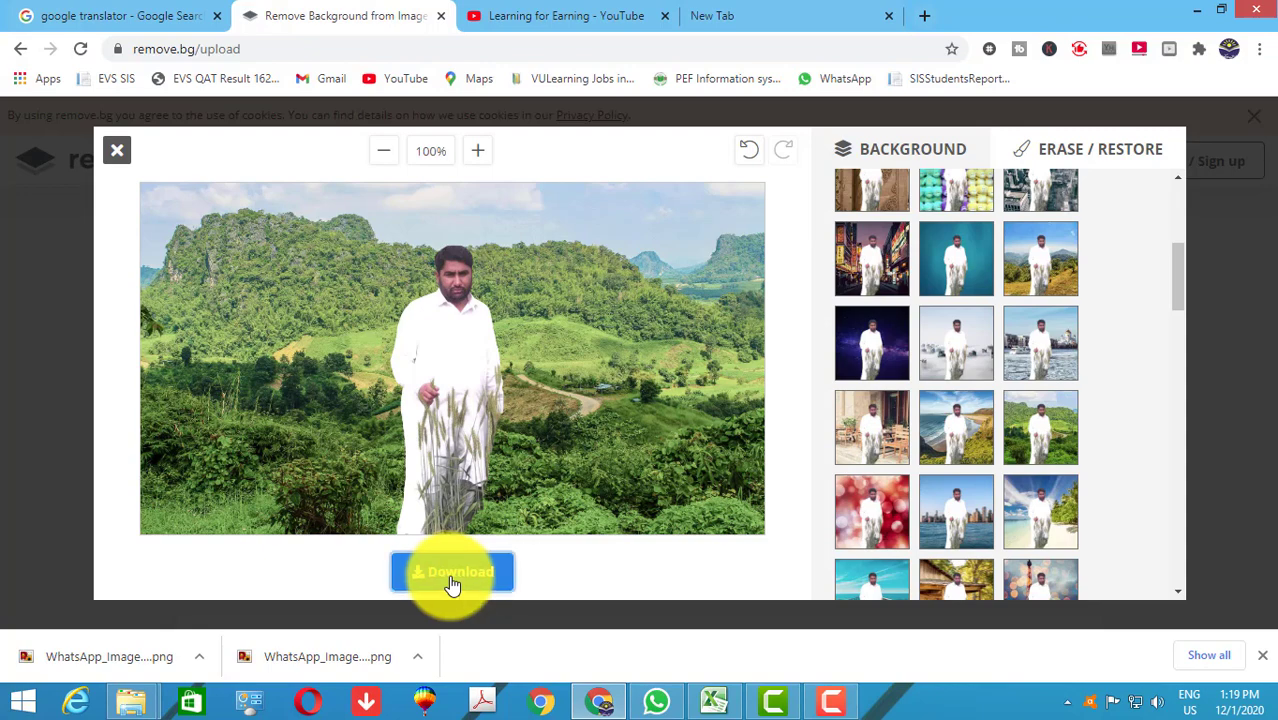
Download Untitled_design-removebg-preview and view it maximized in Windows Photo Viewer
{"action": "left_click", "coordinate": [452, 582]}
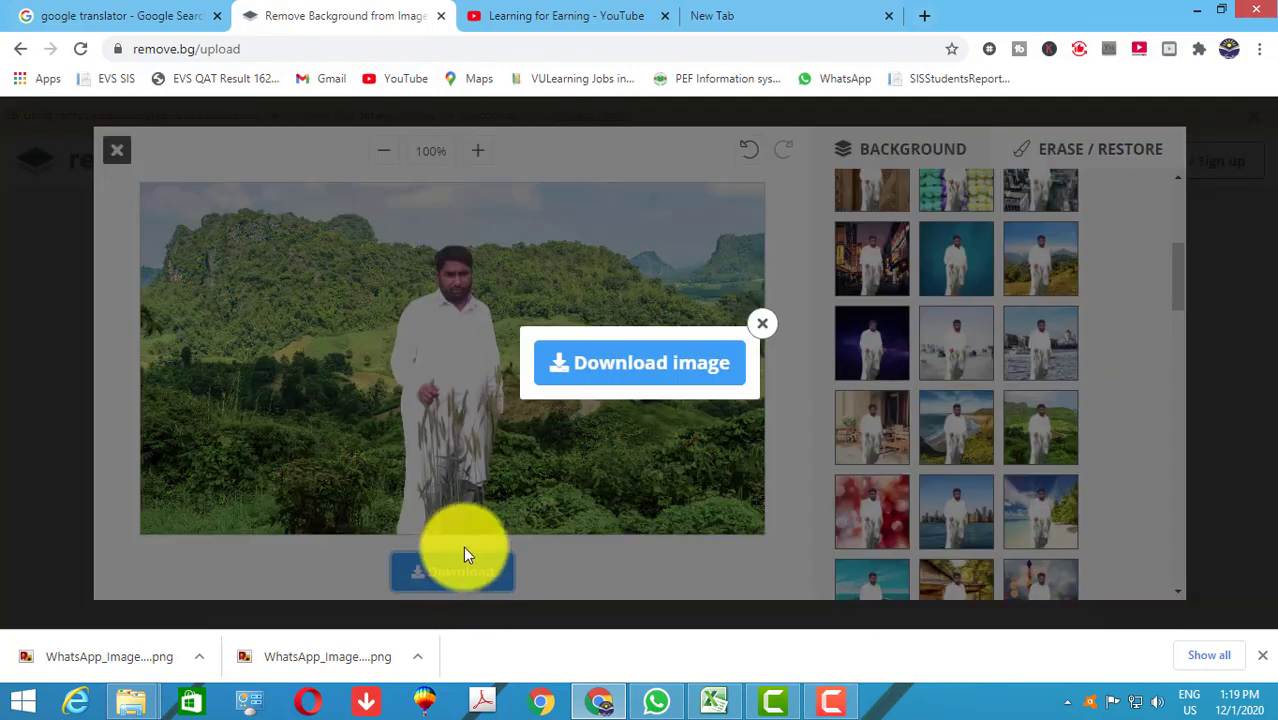
{"action": "left_click", "coordinate": [598, 366]}
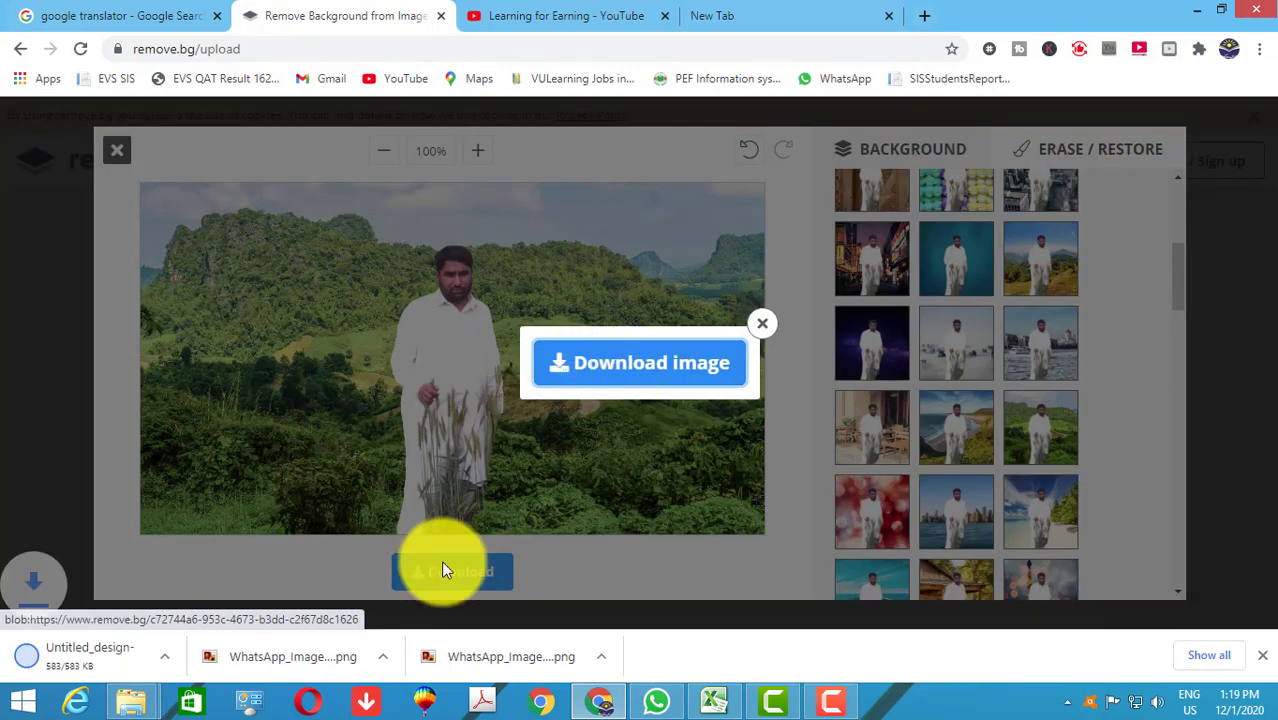
{"action": "left_click", "coordinate": [90, 658]}
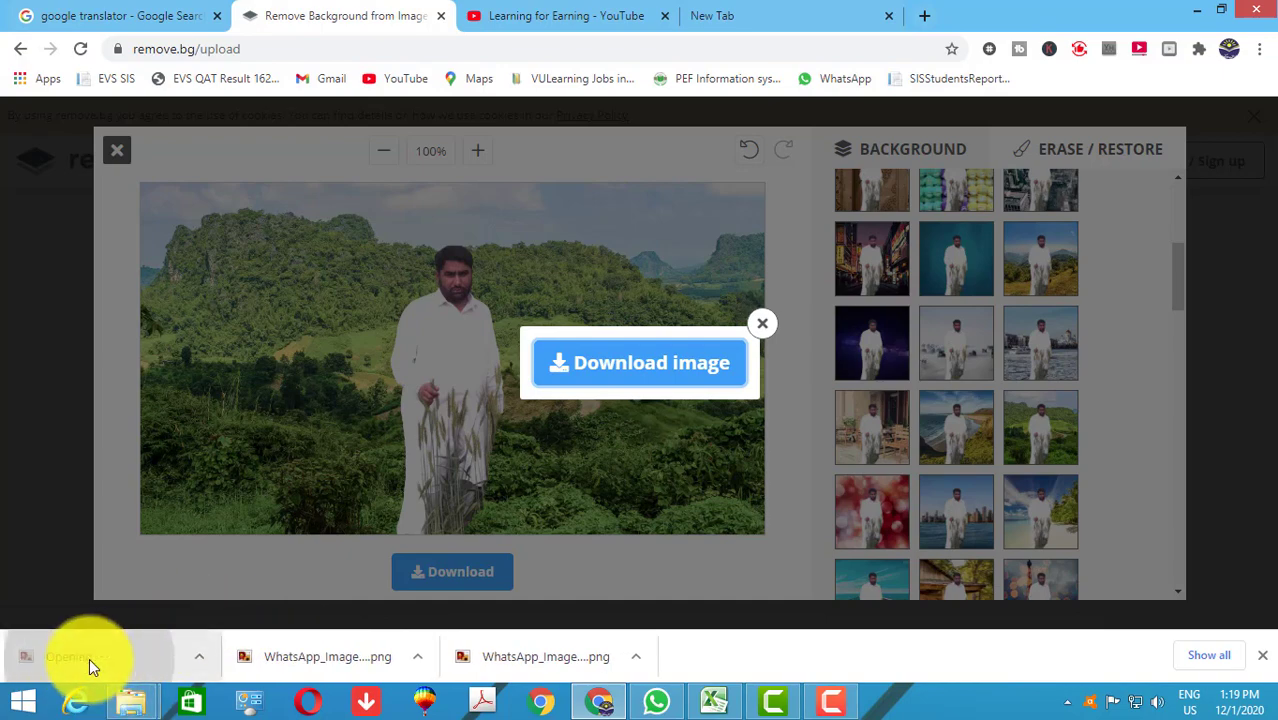
{"action": "left_click", "coordinate": [1219, 14]}
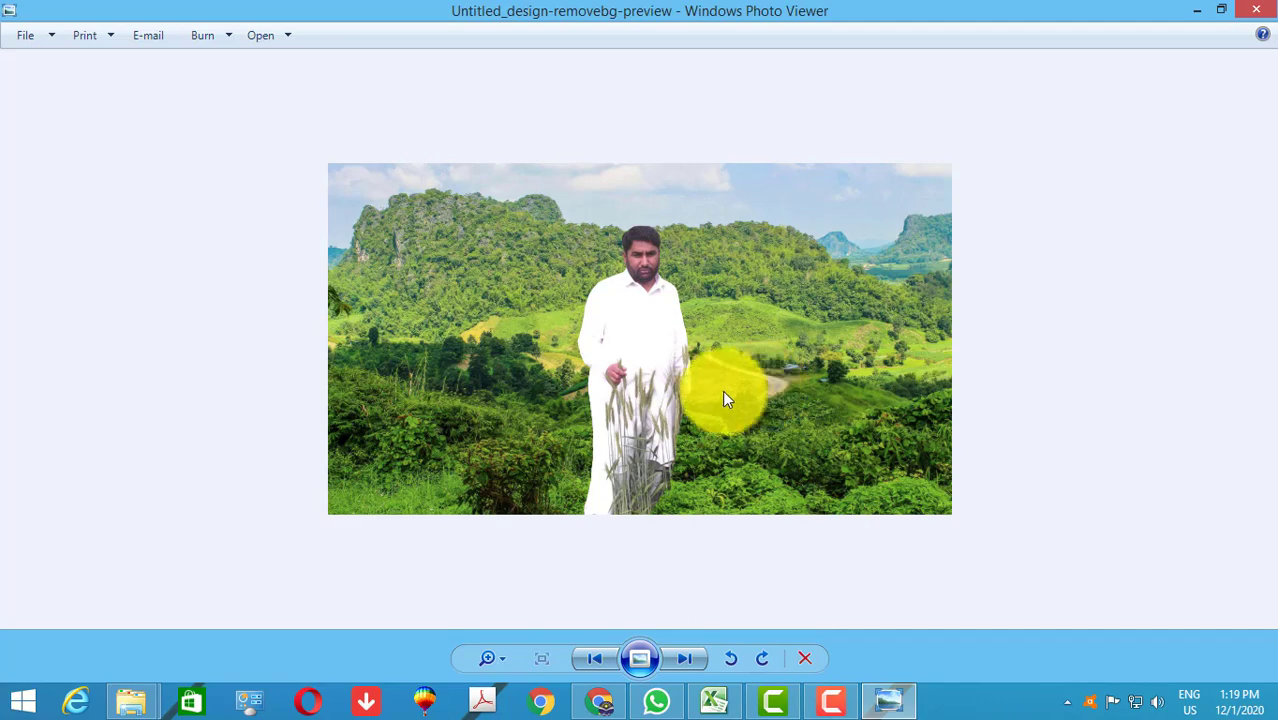
{"action": "scroll", "coordinate": [727, 401], "scroll_direction": "up", "scroll_amount": 1}
{"action": "scroll", "coordinate": [727, 401], "scroll_direction": "up", "scroll_amount": 1}
{"action": "scroll", "coordinate": [727, 401], "scroll_direction": "down", "scroll_amount": 1}
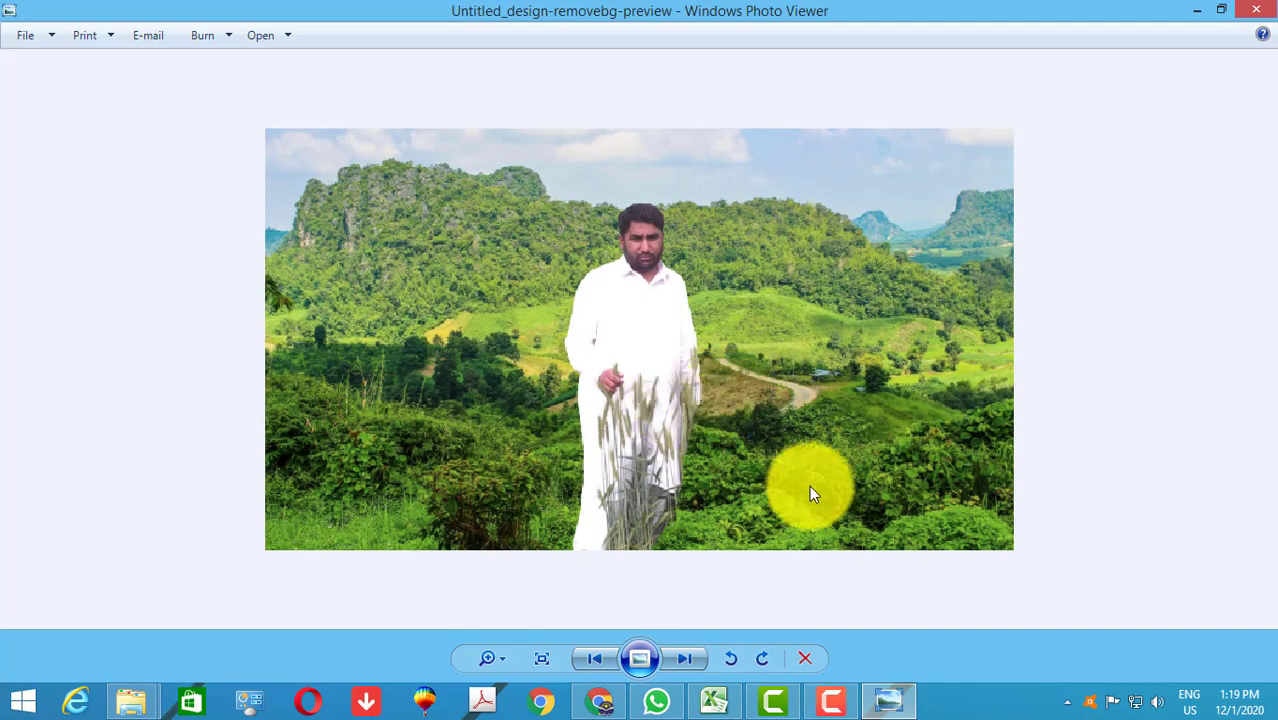
{"action": "mouse_move", "coordinate": [772, 701]}
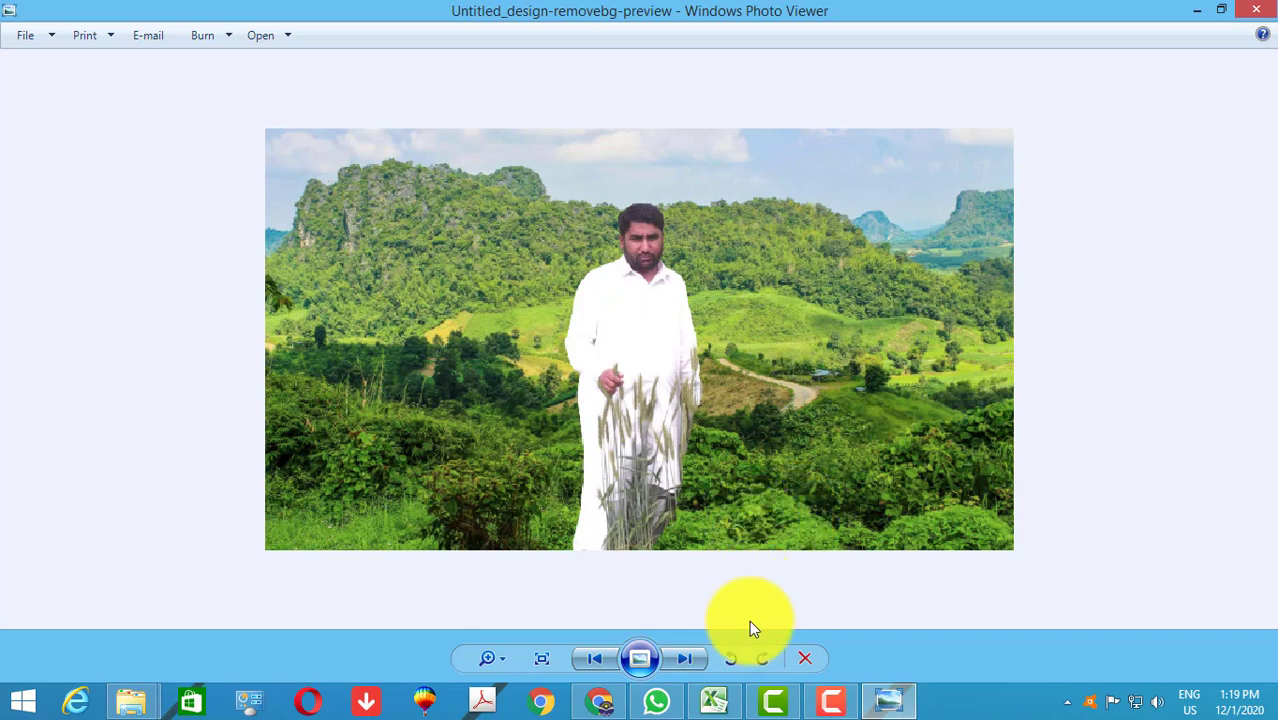
{"action": "left_click", "coordinate": [770, 708]}
{"action": "left_click", "coordinate": [772, 708]}
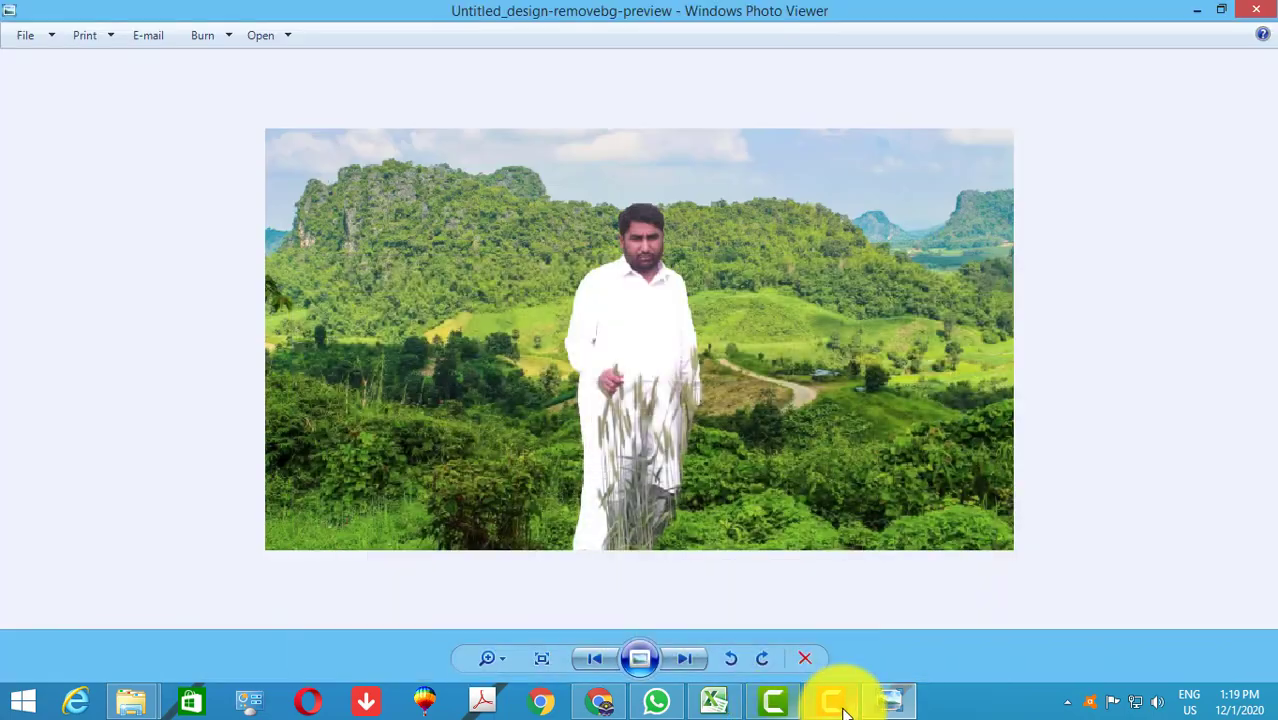